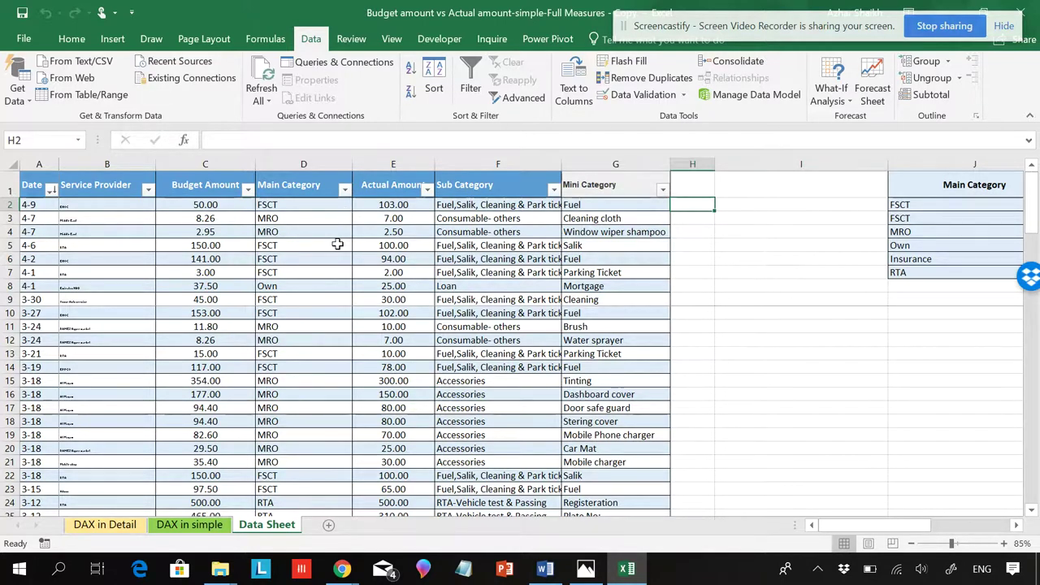
- Create a PivotTable from this workbook's Data Model on a new worksheet and view that sheet
{"action": "left_click", "coordinate": [112, 39]}
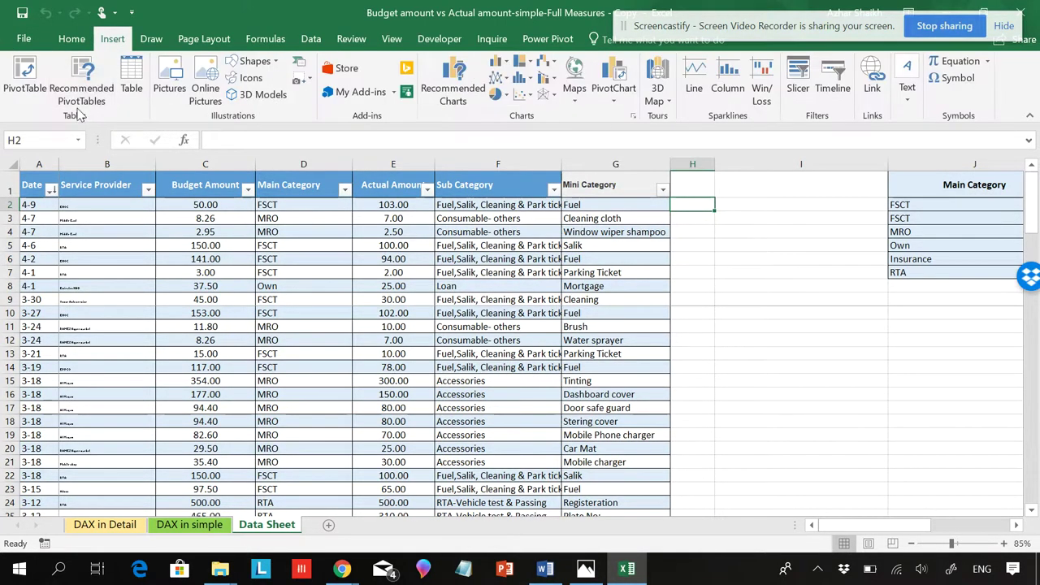
{"action": "left_click", "coordinate": [24, 81]}
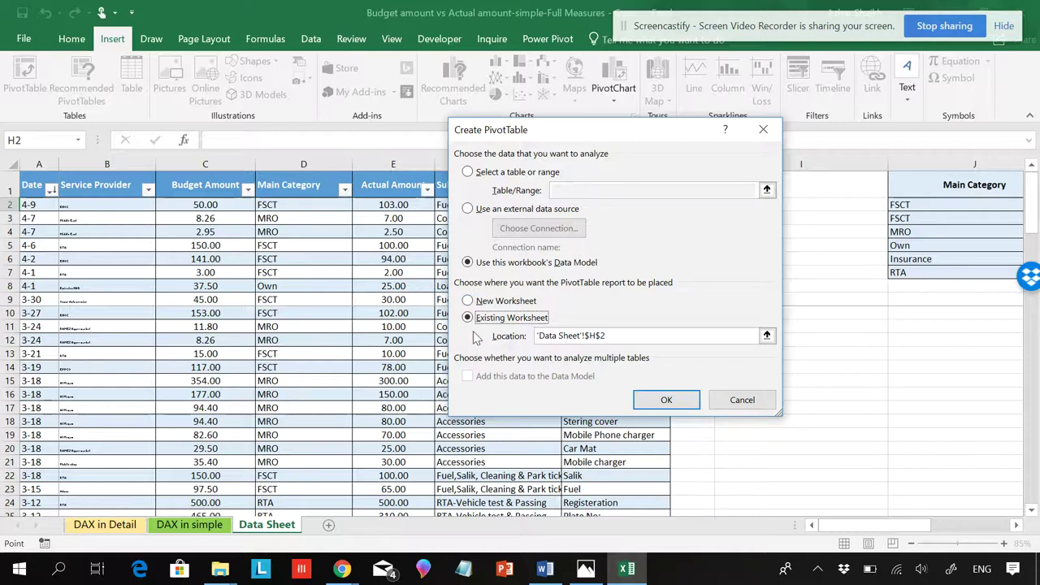
{"action": "left_click", "coordinate": [472, 300]}
{"action": "left_click", "coordinate": [667, 400]}
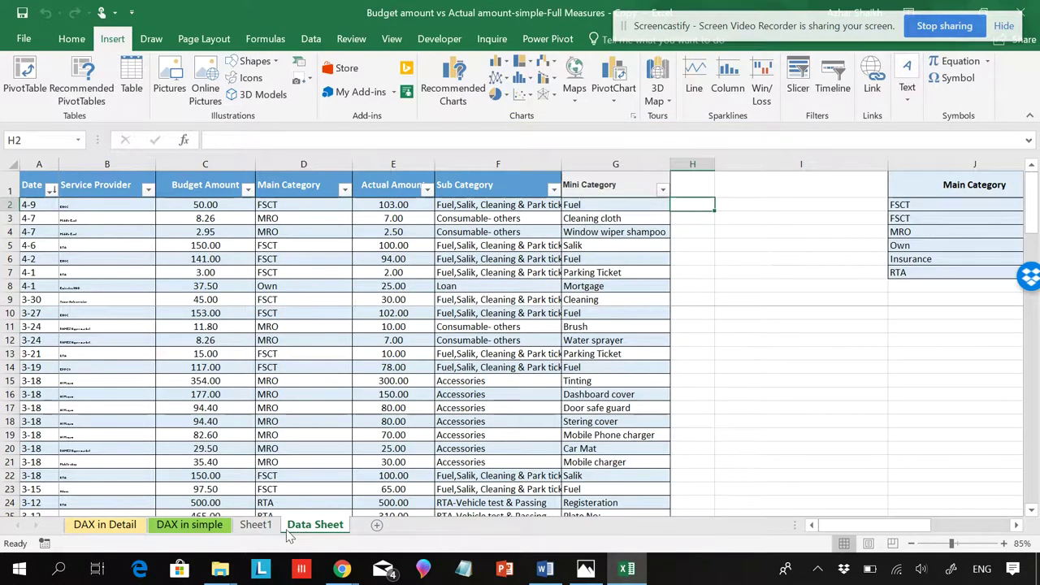
{"action": "left_click", "coordinate": [259, 525]}
{"action": "left_click", "coordinate": [117, 248]}
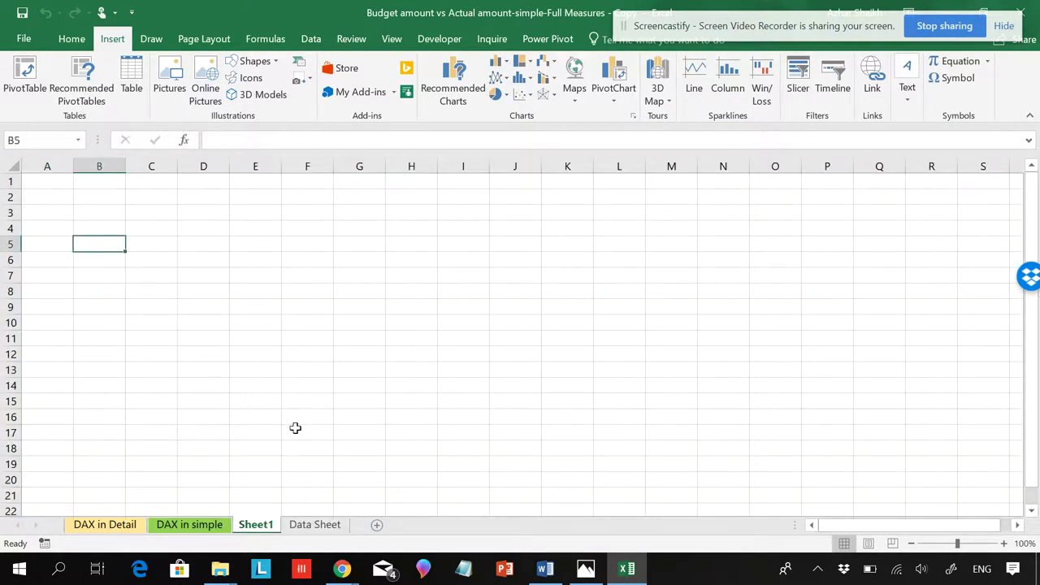
- Delete the newly added Sheet1 from the workbook
{"action": "left_click", "coordinate": [308, 525]}
{"action": "right_click", "coordinate": [254, 524]}
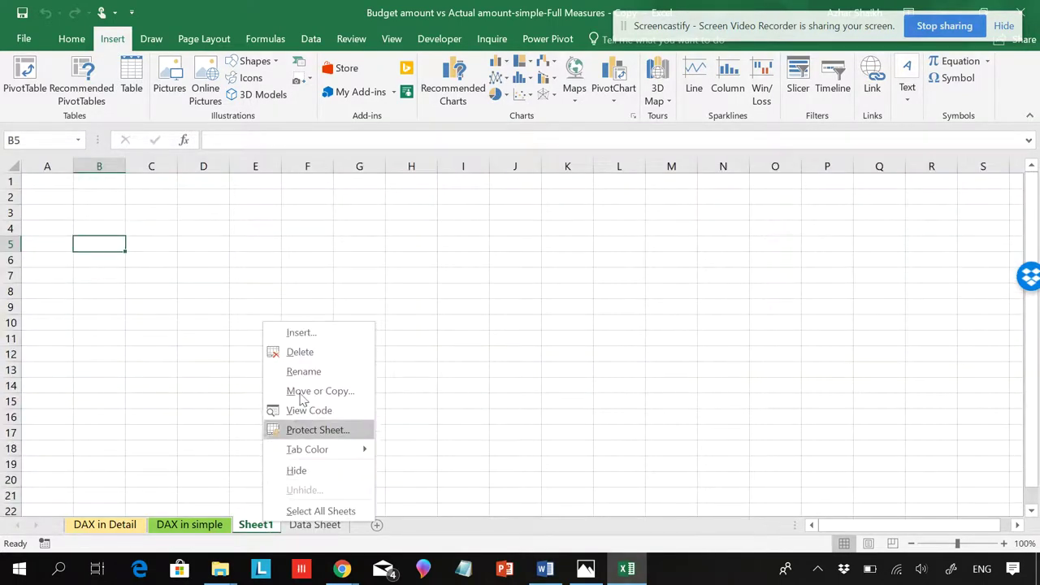
{"action": "left_click", "coordinate": [312, 352]}
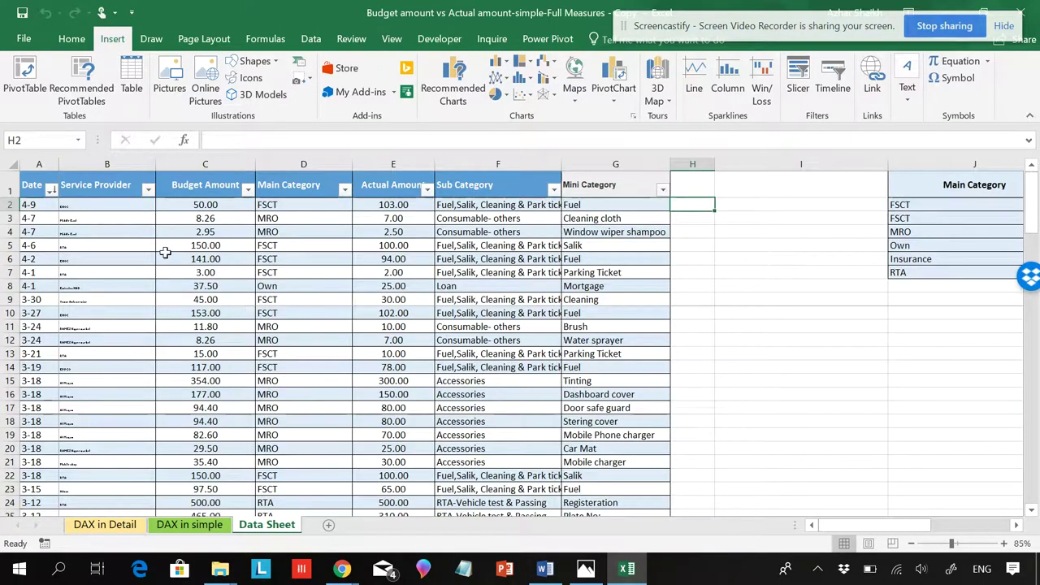
{"action": "left_click", "coordinate": [24, 75]}
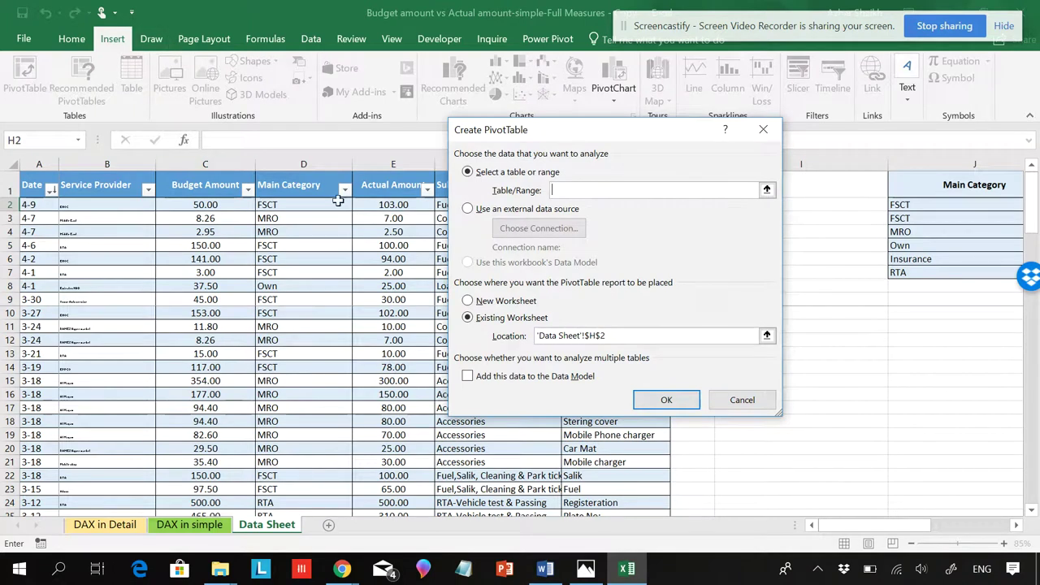
{"action": "left_click", "coordinate": [506, 301]}
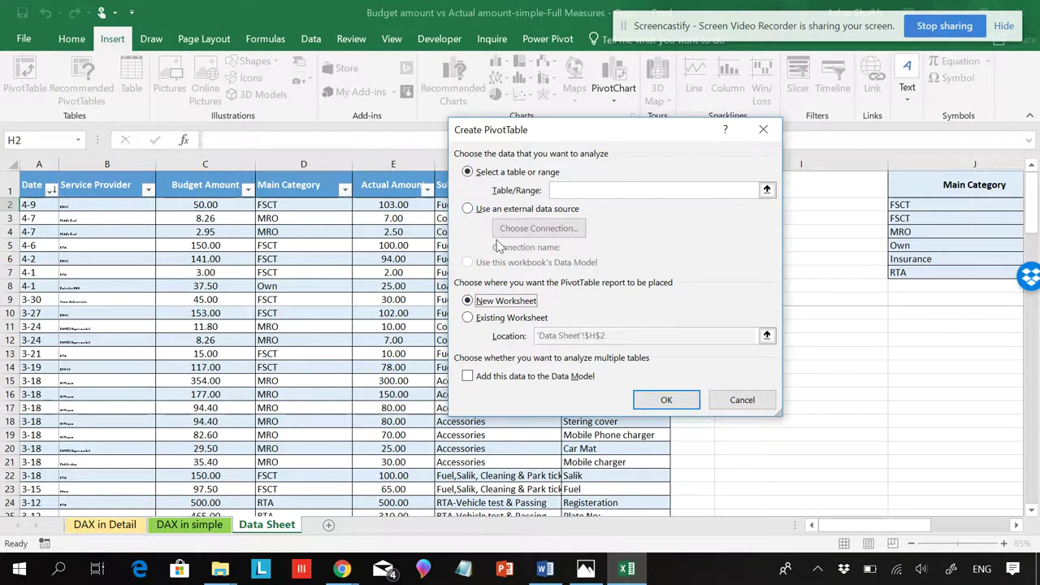
{"action": "left_click", "coordinate": [742, 400]}
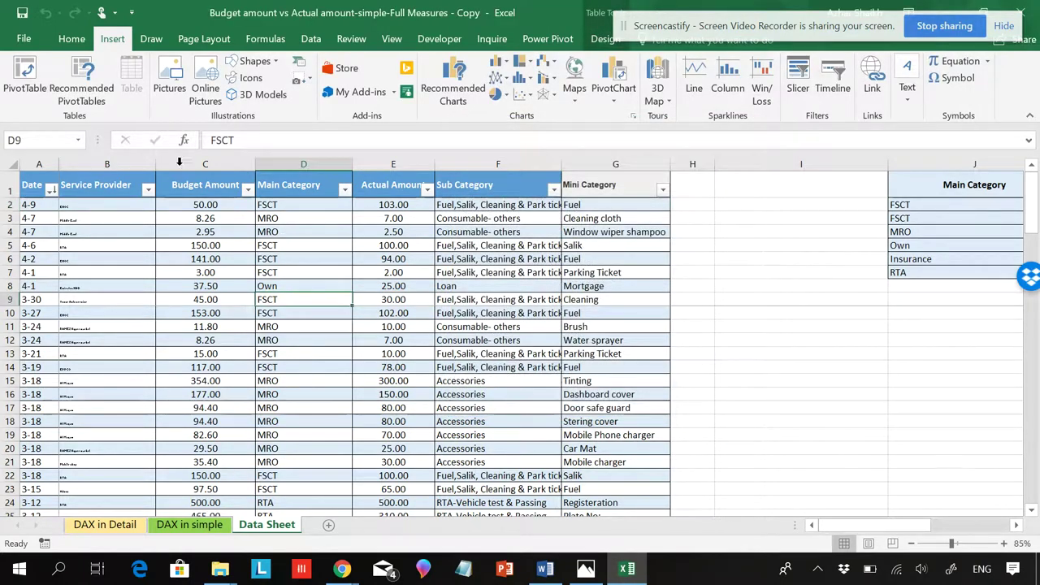
{"action": "left_click", "coordinate": [37, 86]}
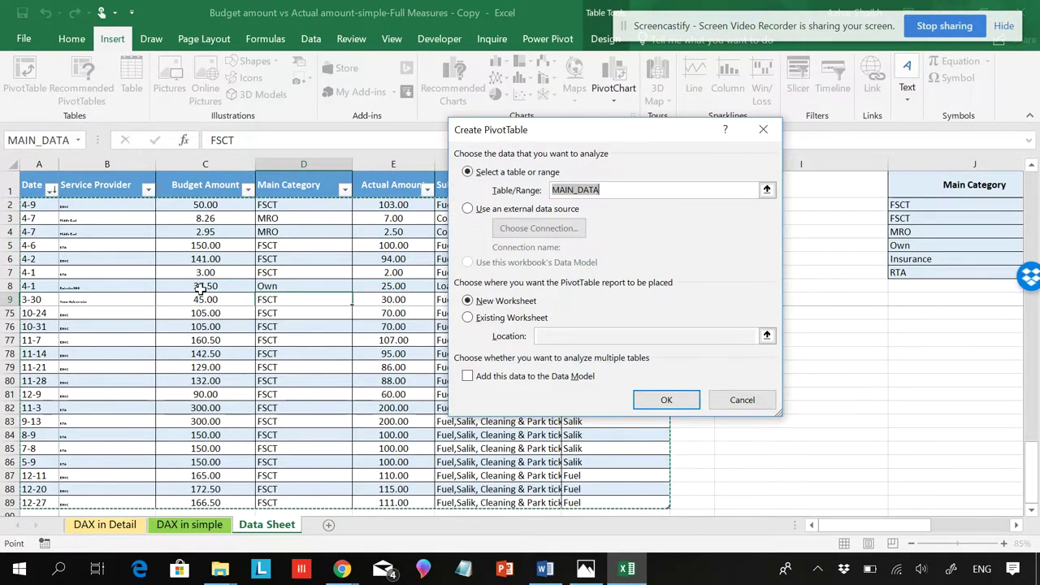
{"action": "left_click", "coordinate": [742, 400]}
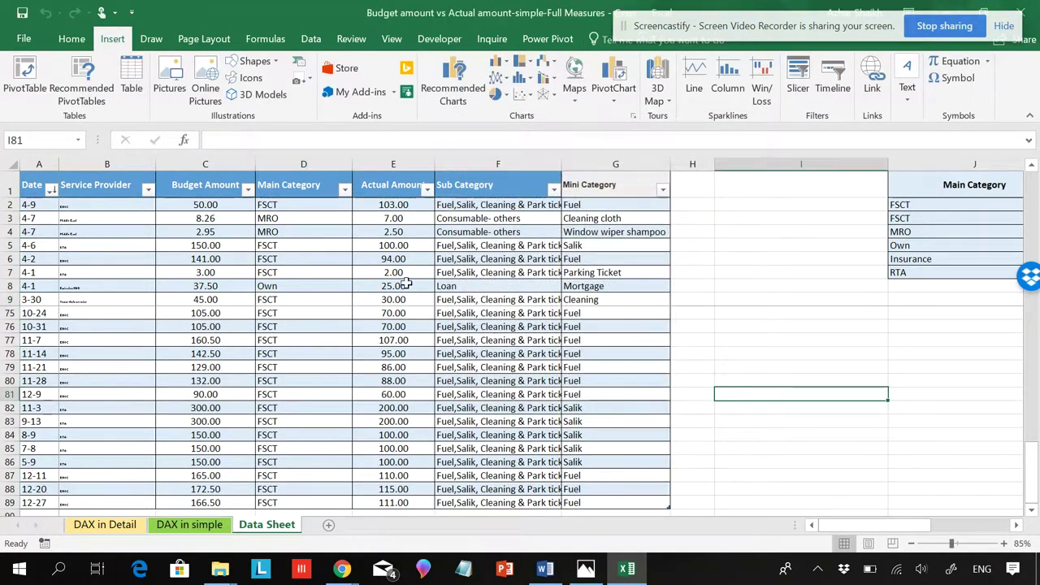
- Create a PivotTable from the MAIN_DATA table on a new worksheet without adding it to the Data Model
{"action": "left_click", "coordinate": [290, 259]}
{"action": "left_click", "coordinate": [290, 272]}
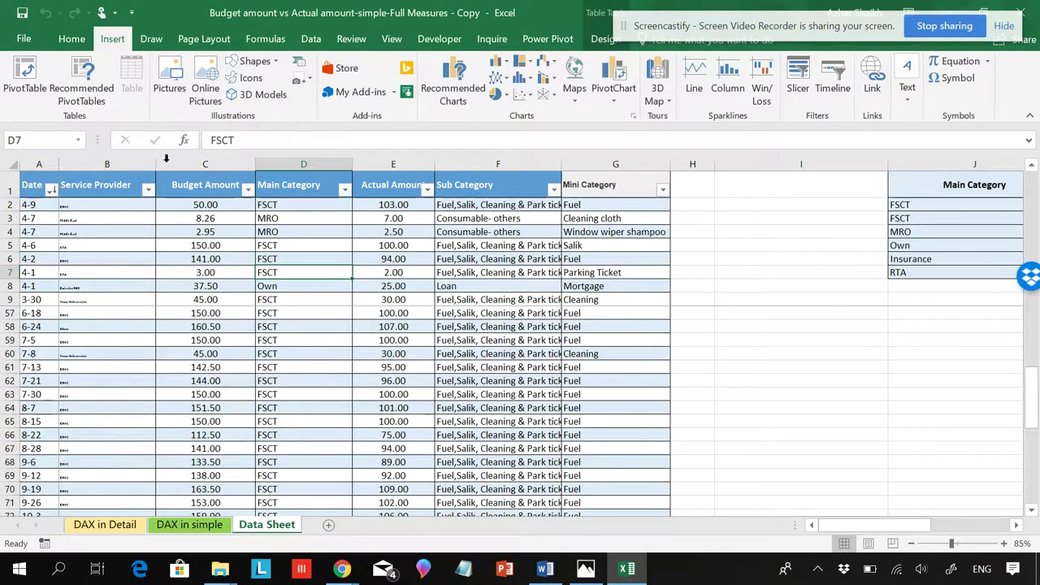
{"action": "left_click", "coordinate": [29, 82]}
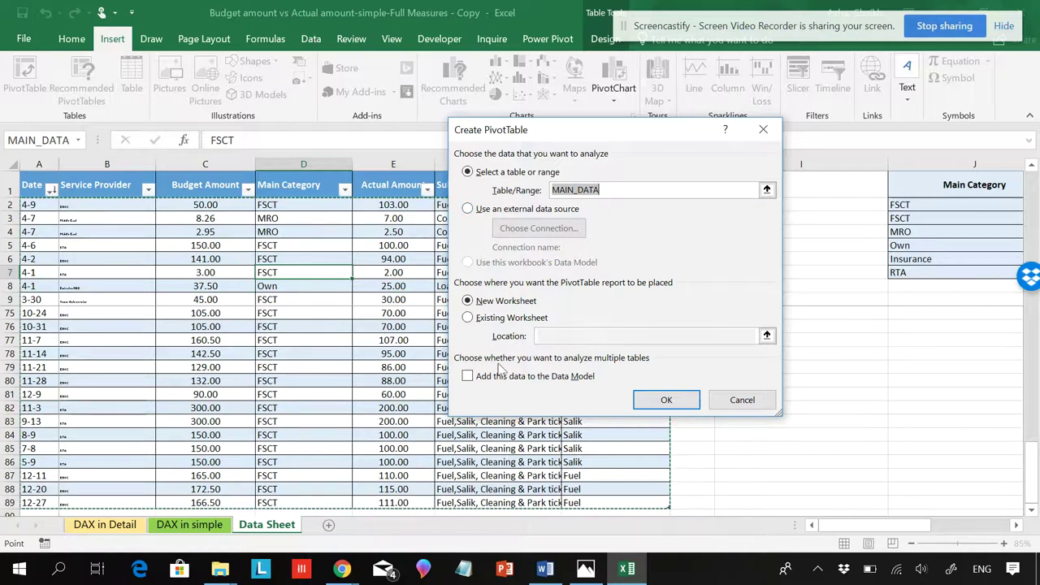
{"action": "left_click", "coordinate": [662, 399]}
{"action": "right_click", "coordinate": [632, 84]}
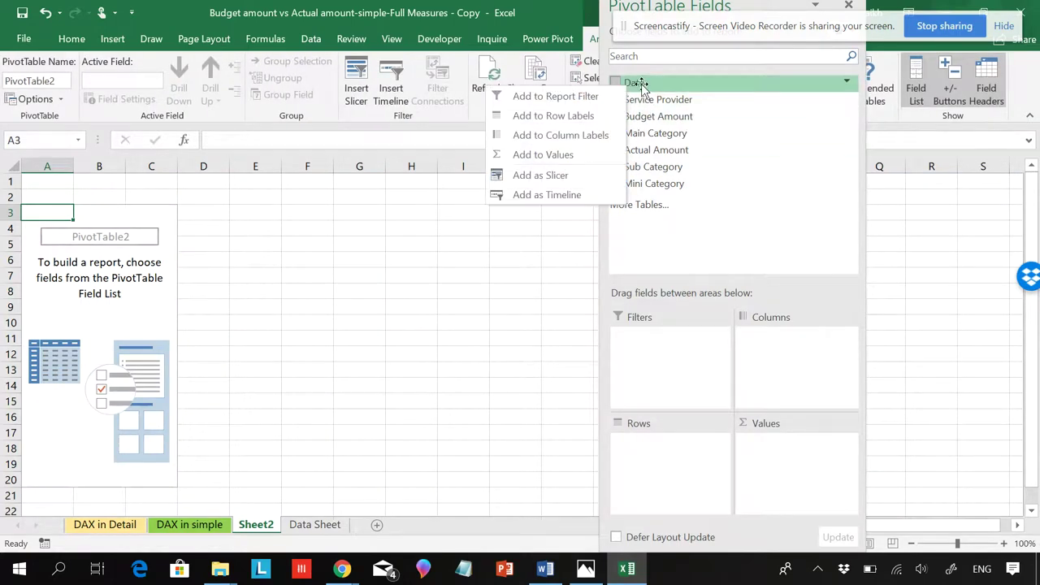
{"action": "left_click", "coordinate": [696, 216]}
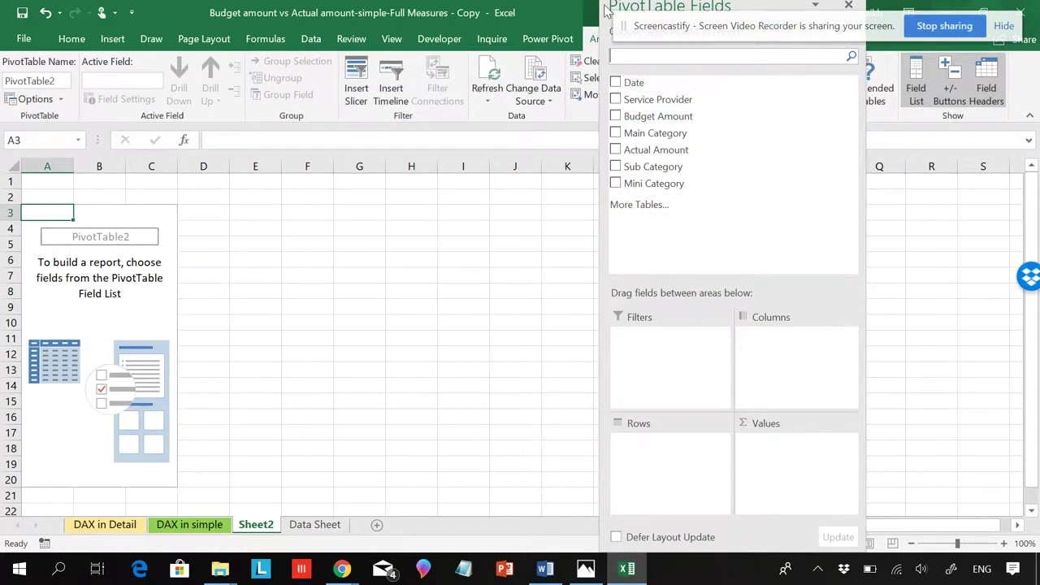
{"action": "left_click_drag", "start_coordinate": [605, 9], "coordinate": [659, 118]}
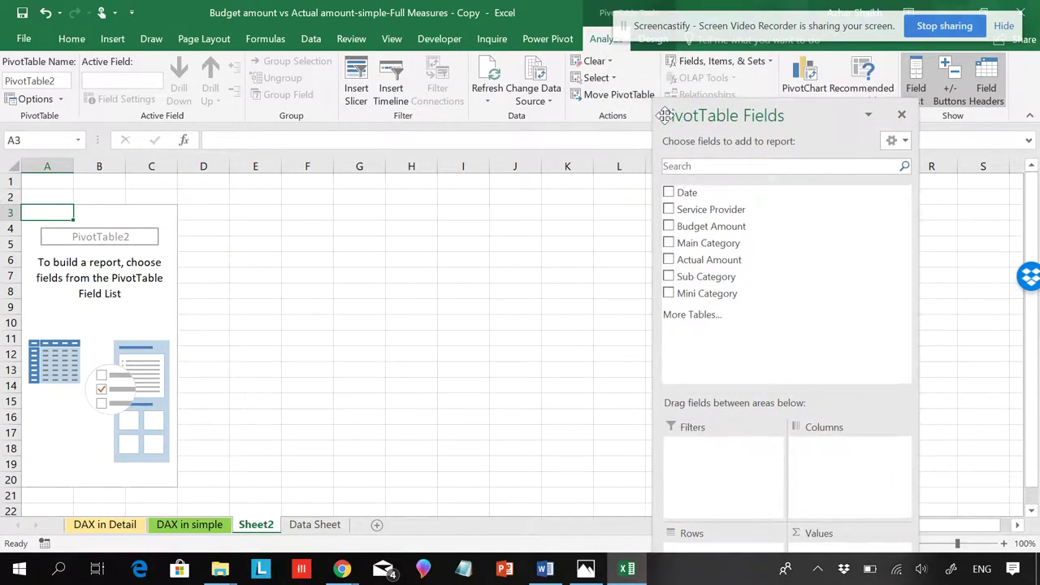
{"action": "left_click", "coordinate": [698, 64]}
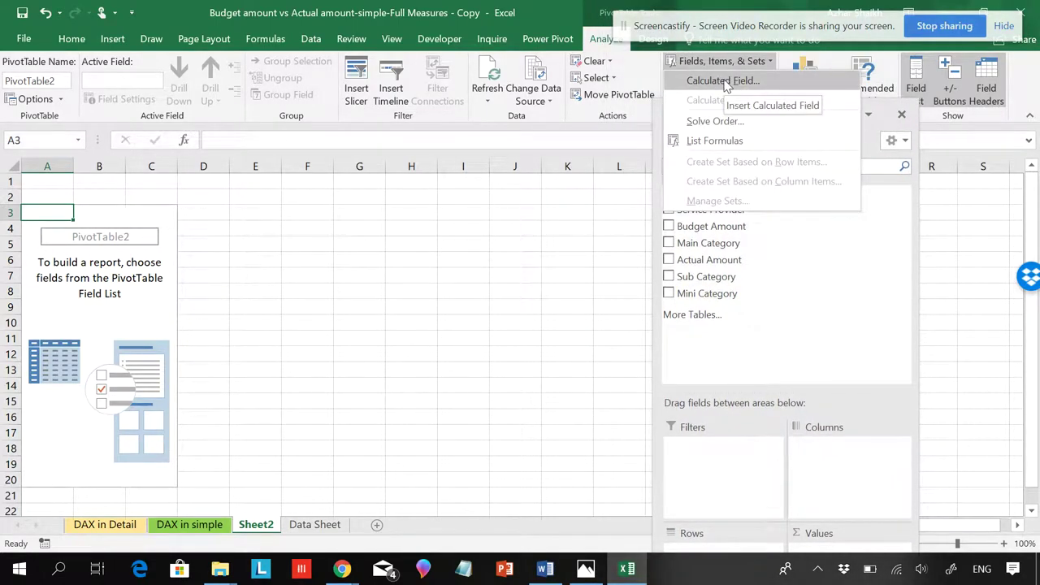
{"action": "left_click", "coordinate": [689, 230]}
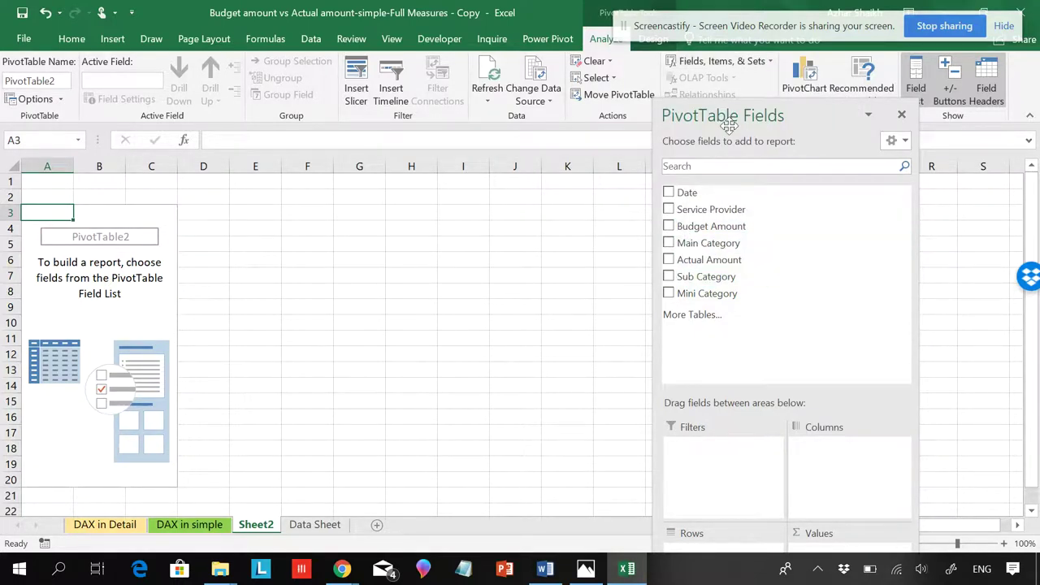
- Add Main Category as the PivotTable's rows and sum Budget Amount and Actual Amount as its values
{"action": "left_click", "coordinate": [669, 243]}
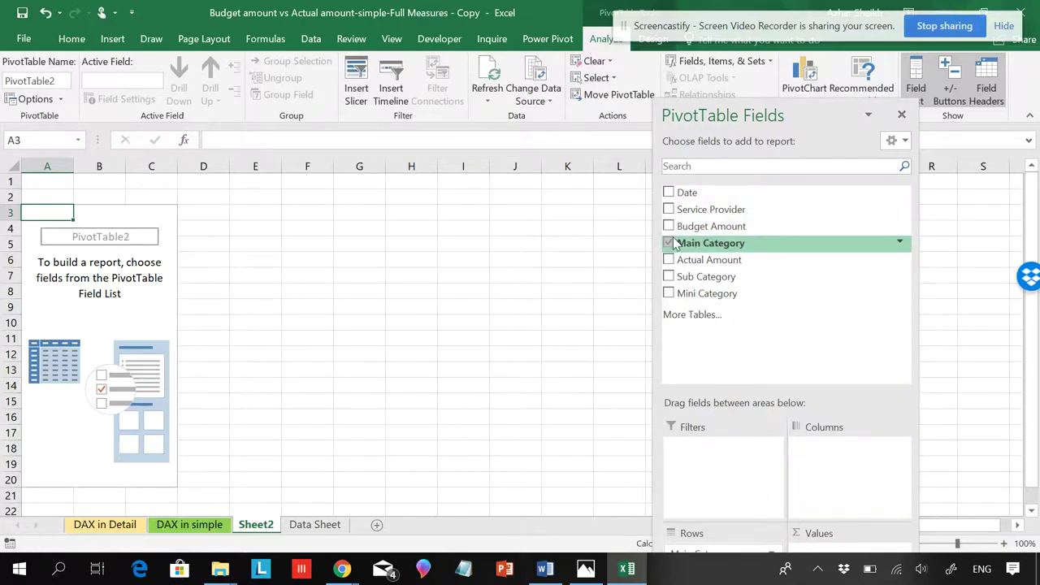
{"action": "left_click", "coordinate": [668, 226]}
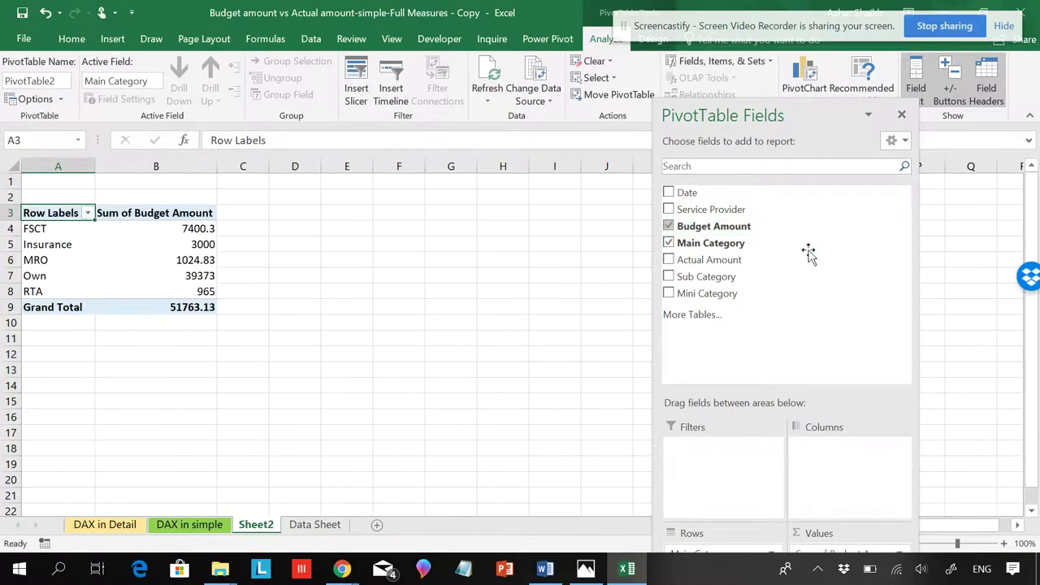
{"action": "left_click_drag", "start_coordinate": [763, 114], "coordinate": [499, 5]}
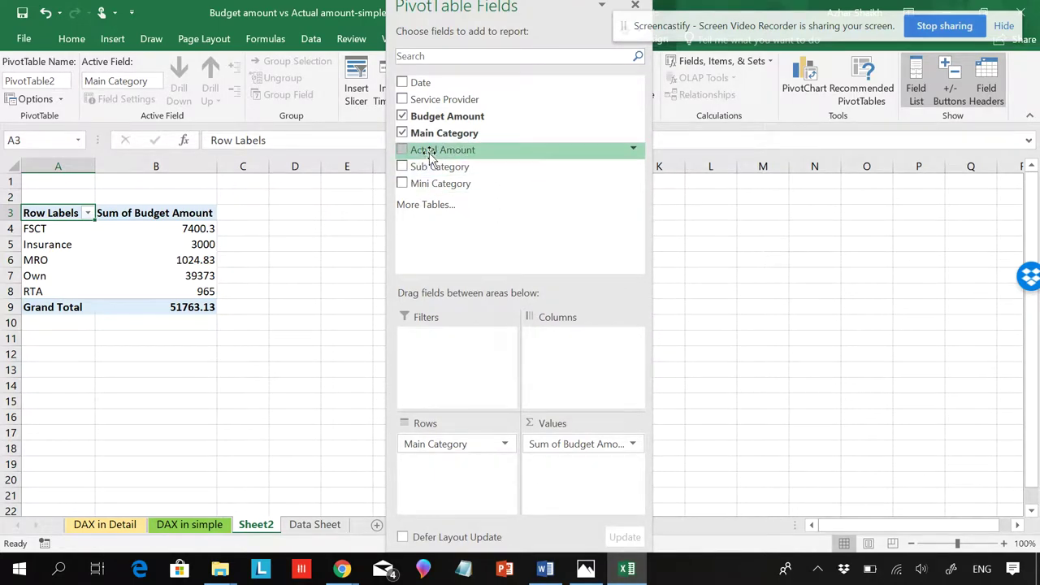
{"action": "left_click_drag", "start_coordinate": [430, 151], "coordinate": [604, 475]}
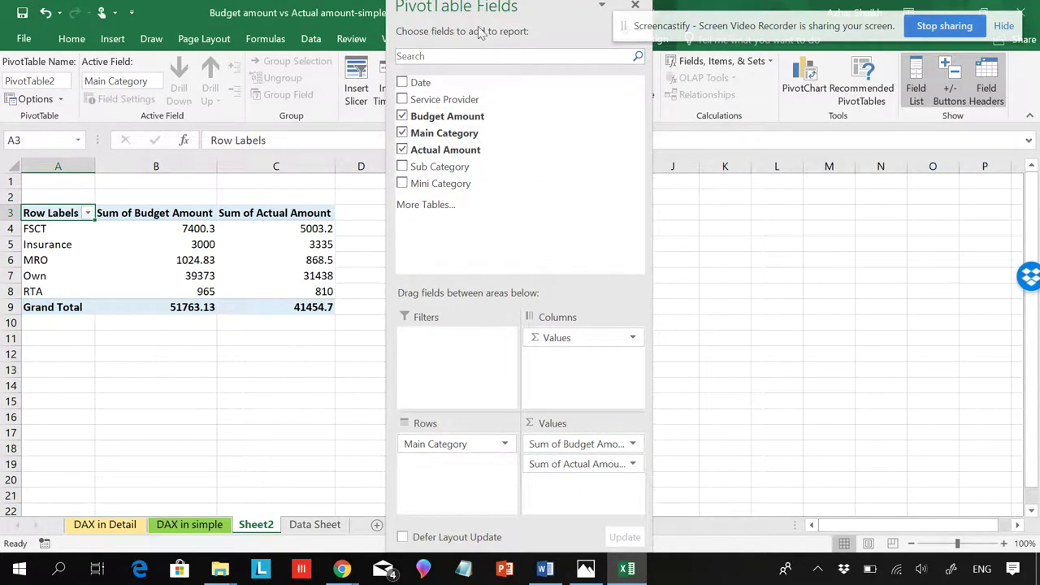
- Insert a calculated field named Difference with the formula = 'Budget Amount' - 'Actual Amount'
{"action": "left_click_drag", "start_coordinate": [480, 31], "coordinate": [700, 178]}
{"action": "left_click", "coordinate": [719, 61]}
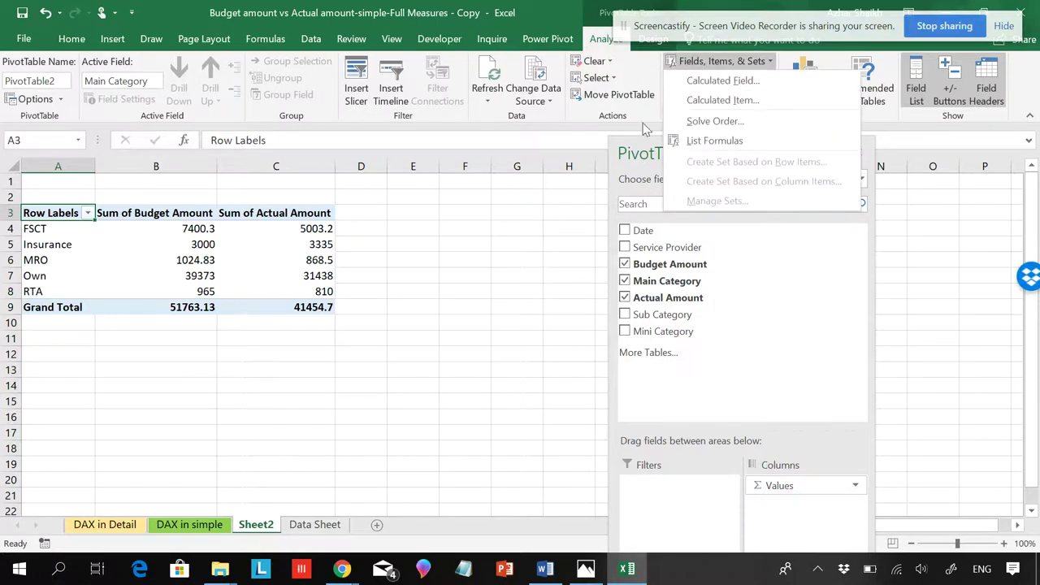
{"action": "left_click", "coordinate": [726, 83]}
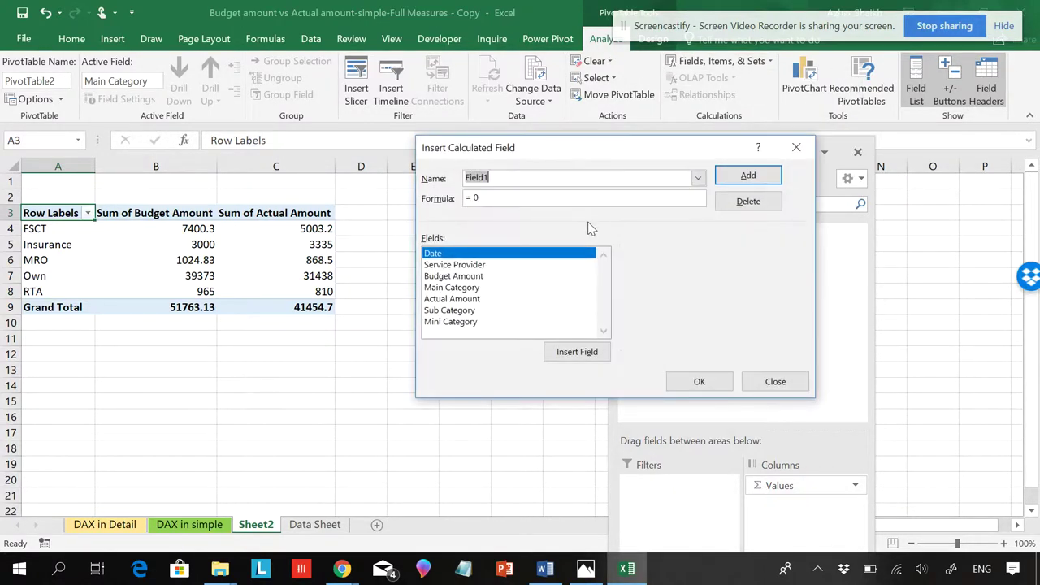
{"action": "left_click", "coordinate": [520, 197]}
{"action": "double_click", "coordinate": [459, 277]}
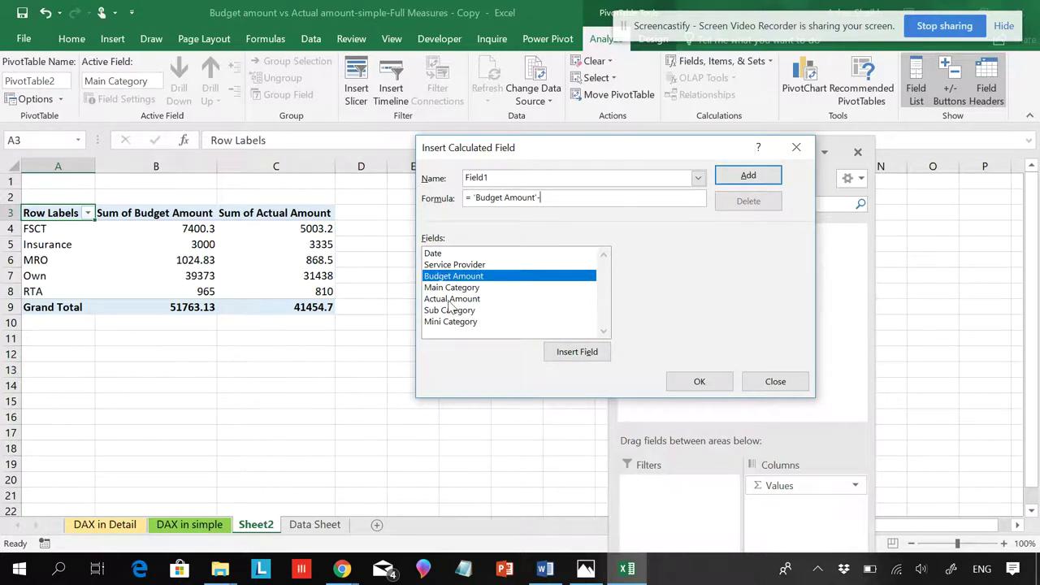
{"action": "double_click", "coordinate": [452, 299]}
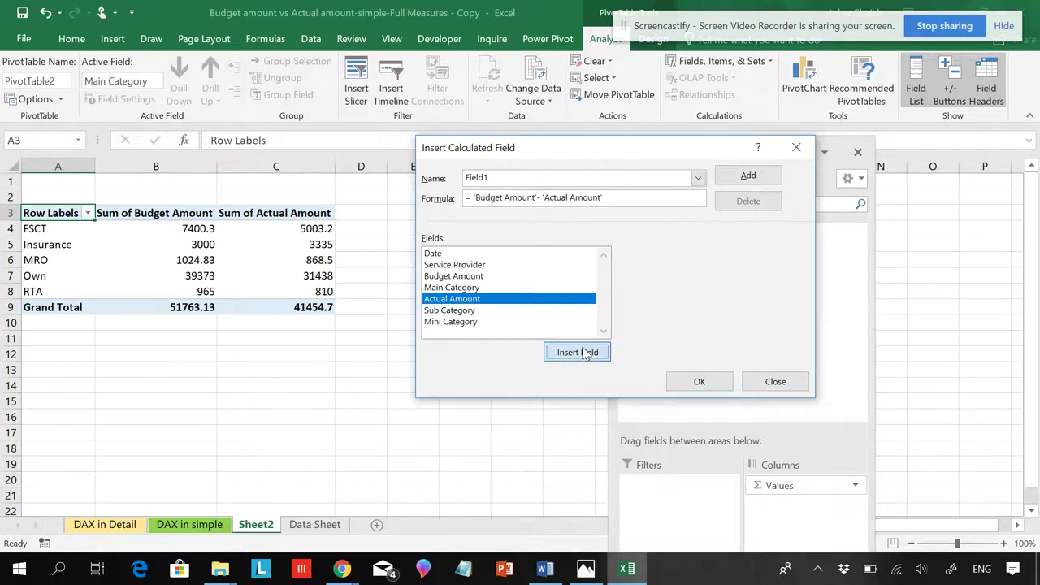
{"action": "double_click", "coordinate": [483, 178]}
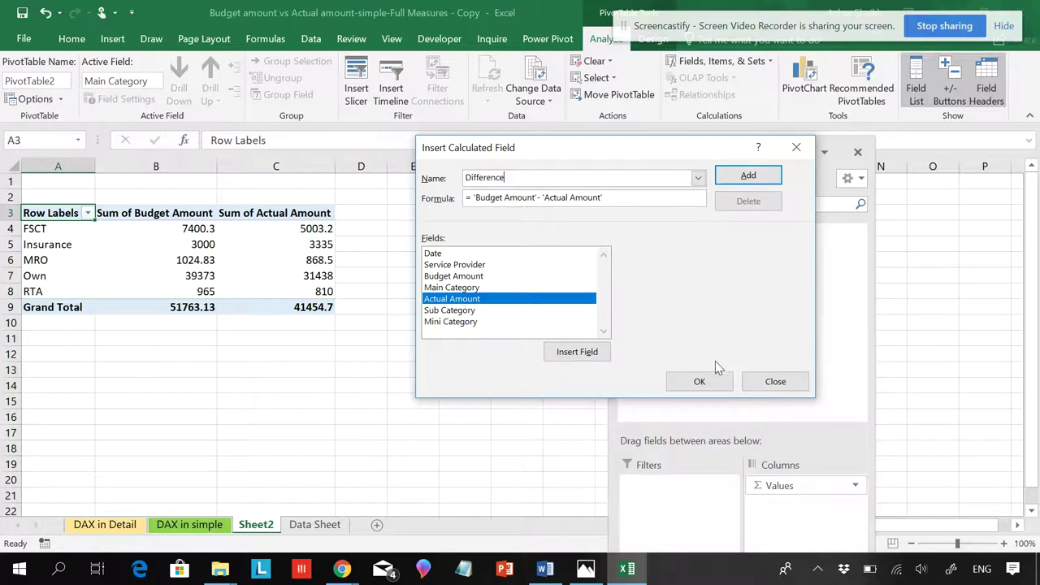
{"action": "left_click", "coordinate": [695, 387]}
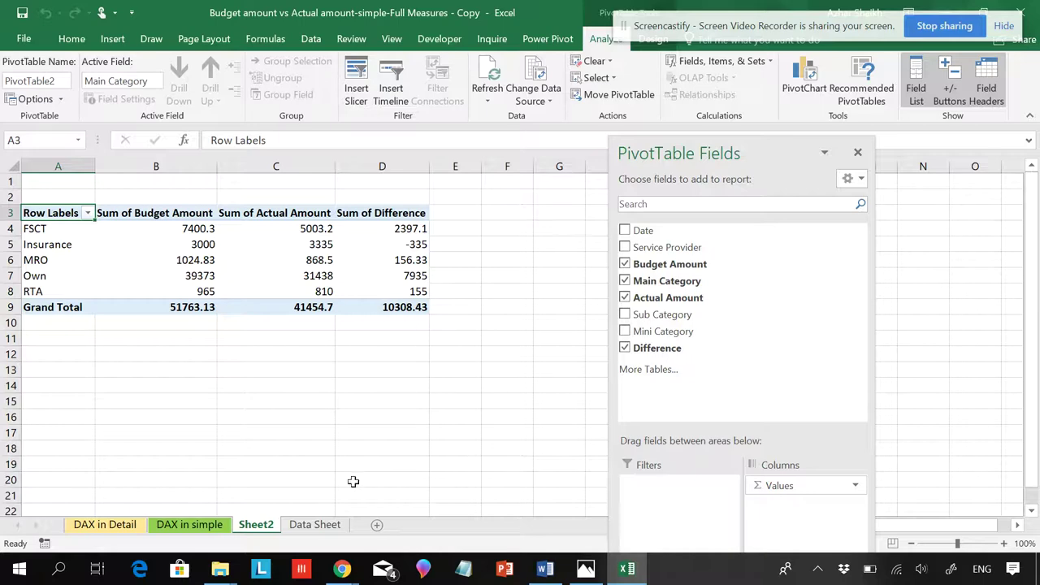
- Create another PivotTable from the Data Sheet's MAIN_DATA table on a new worksheet, adding the data to the Data Model
{"action": "left_click", "coordinate": [320, 526]}
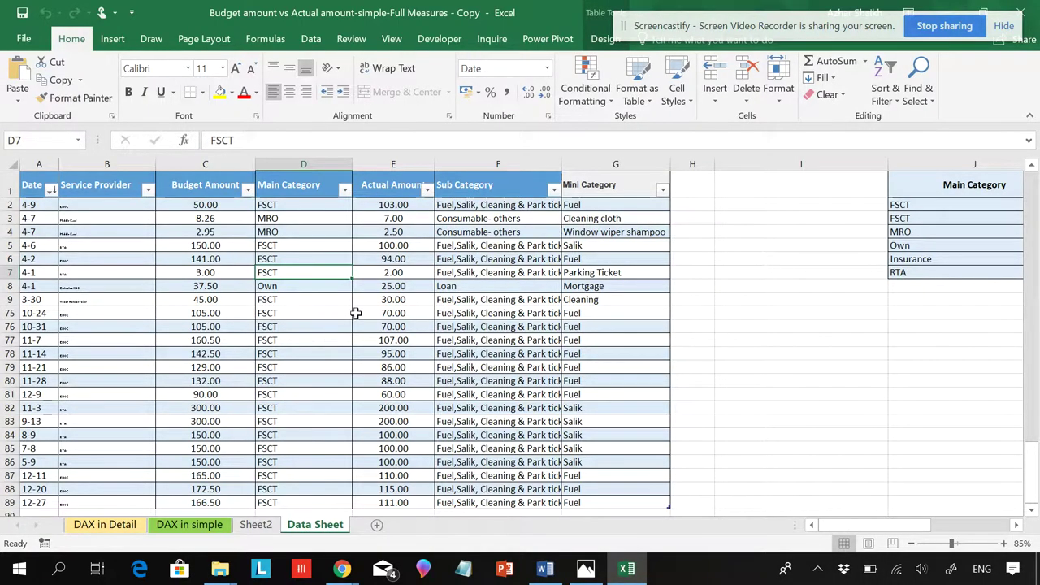
{"action": "left_click", "coordinate": [385, 277]}
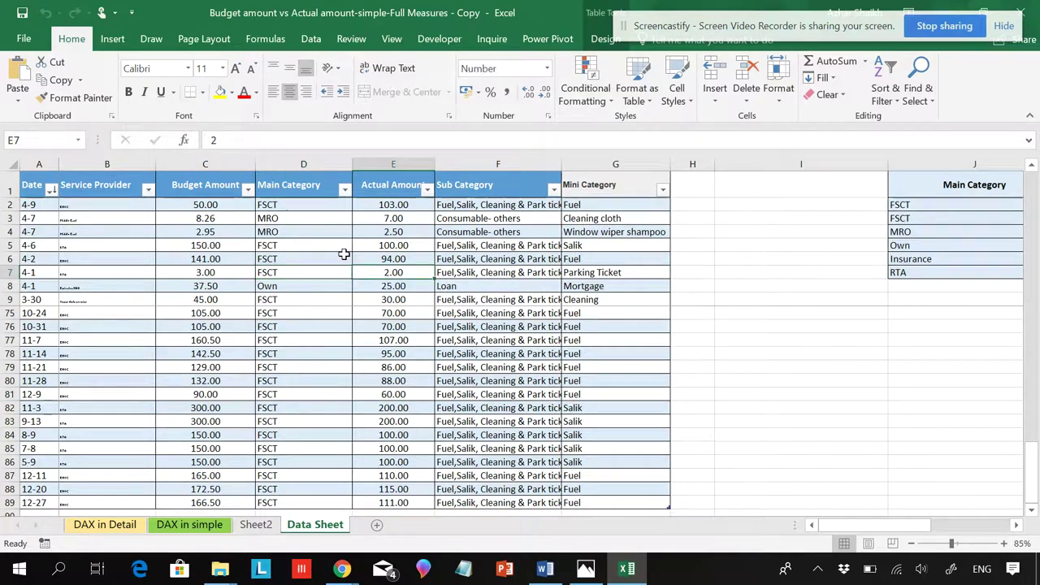
{"action": "left_click", "coordinate": [112, 39]}
{"action": "left_click", "coordinate": [32, 85]}
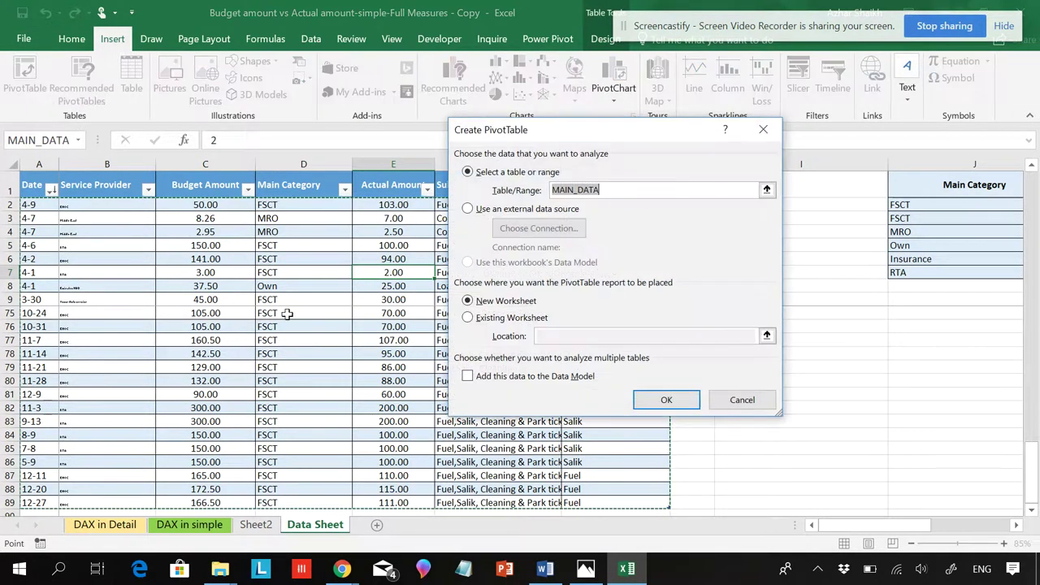
{"action": "left_click", "coordinate": [486, 377]}
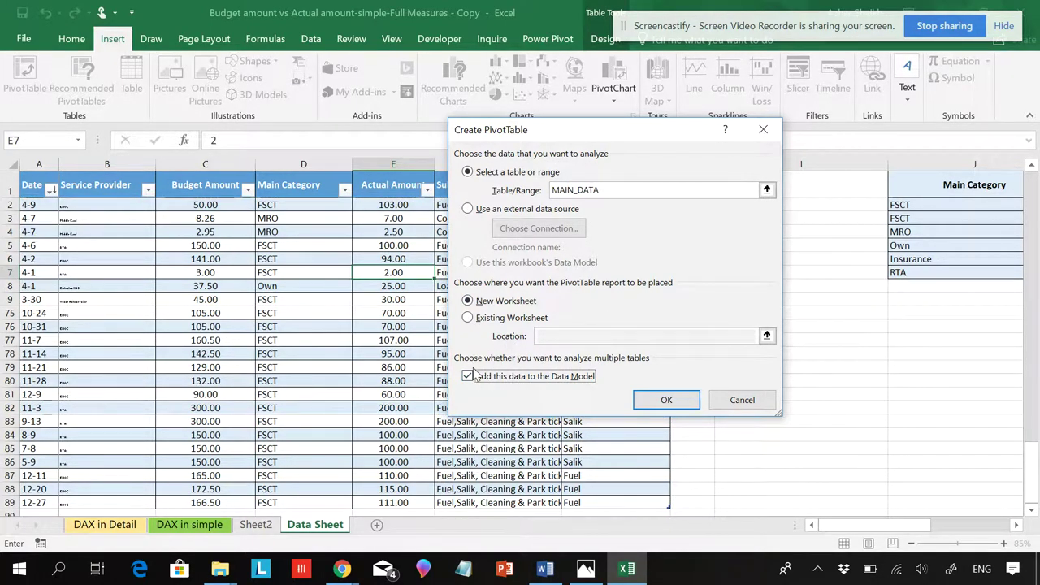
{"action": "left_click", "coordinate": [659, 399]}
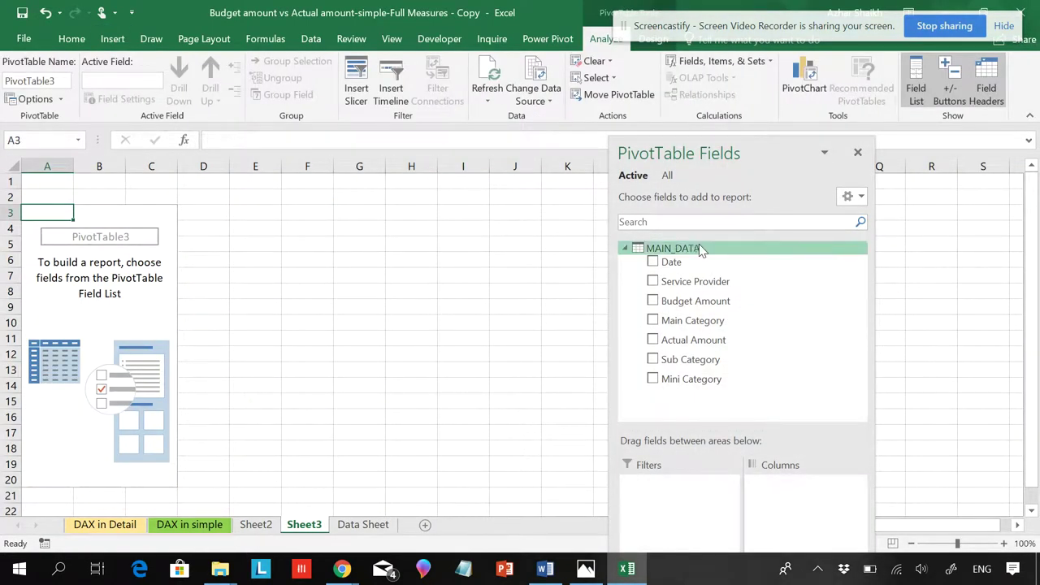
- Open the dialog for adding a measure to the MAIN_DATA table from its field list, and close it without creating one
{"action": "right_click", "coordinate": [701, 250]}
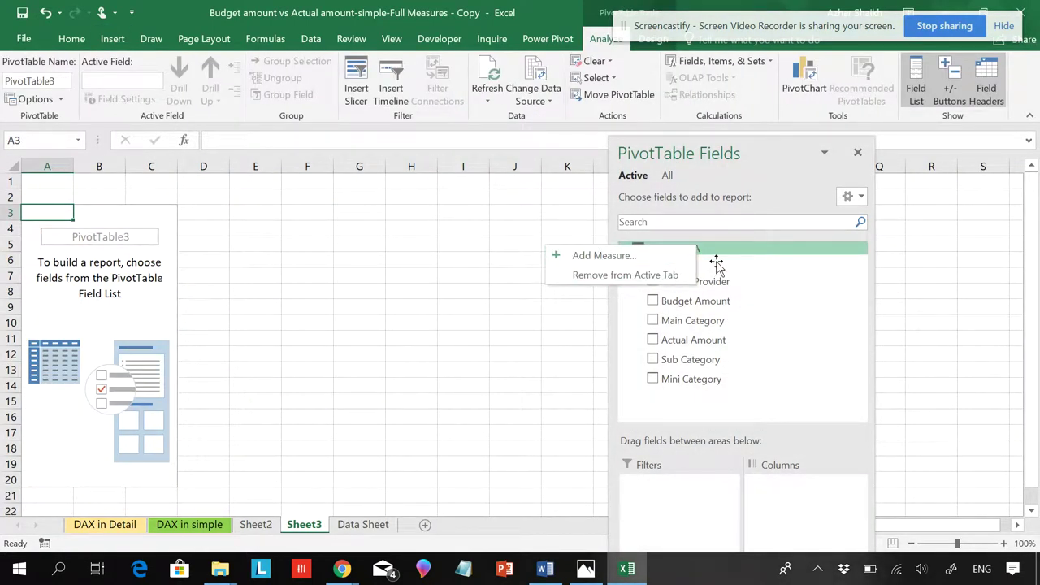
{"action": "left_click", "coordinate": [717, 256]}
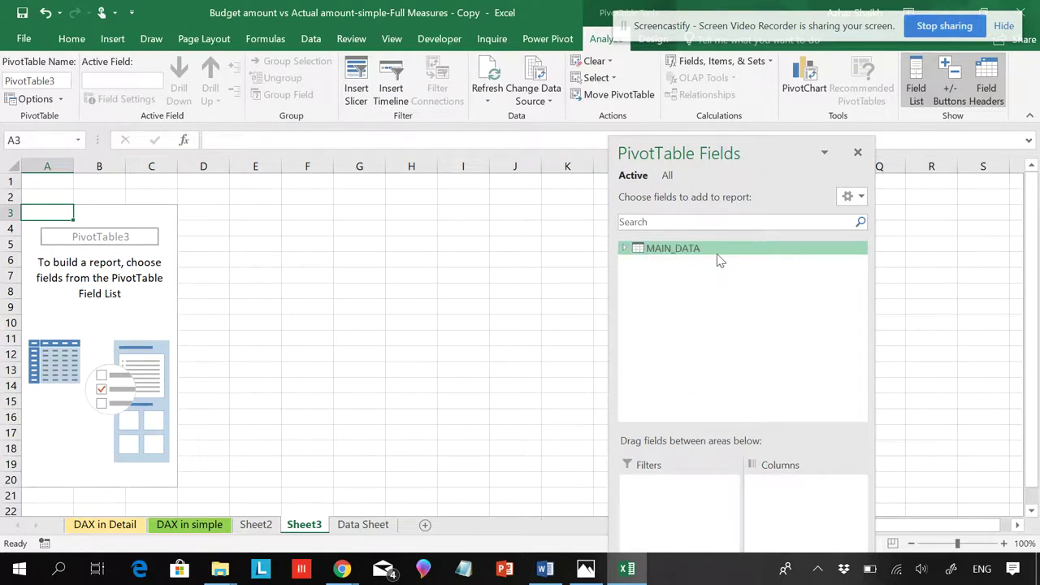
{"action": "left_click", "coordinate": [625, 248]}
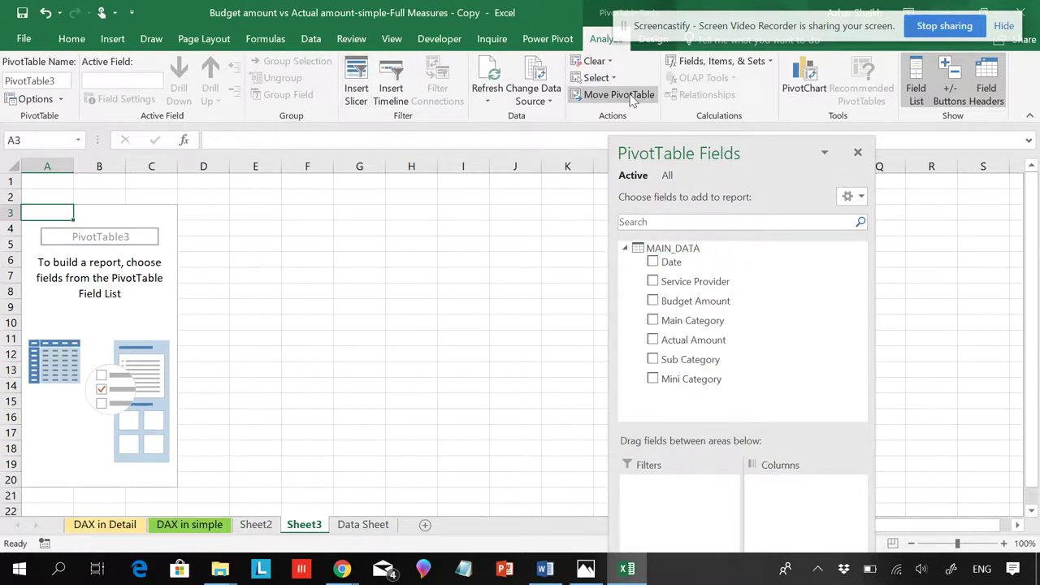
{"action": "right_click", "coordinate": [691, 249]}
{"action": "left_click", "coordinate": [632, 258]}
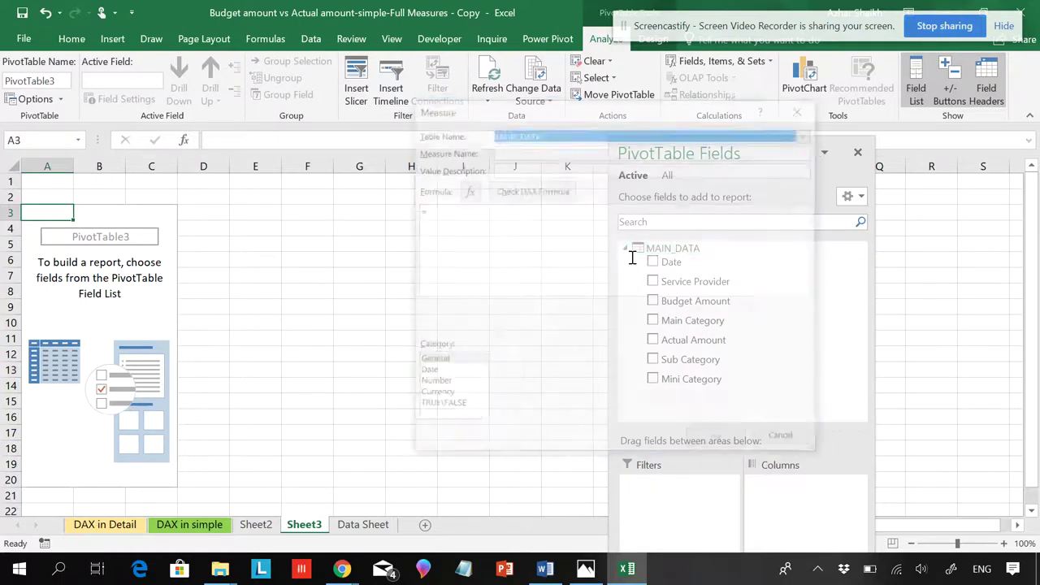
{"action": "left_click", "coordinate": [786, 440]}
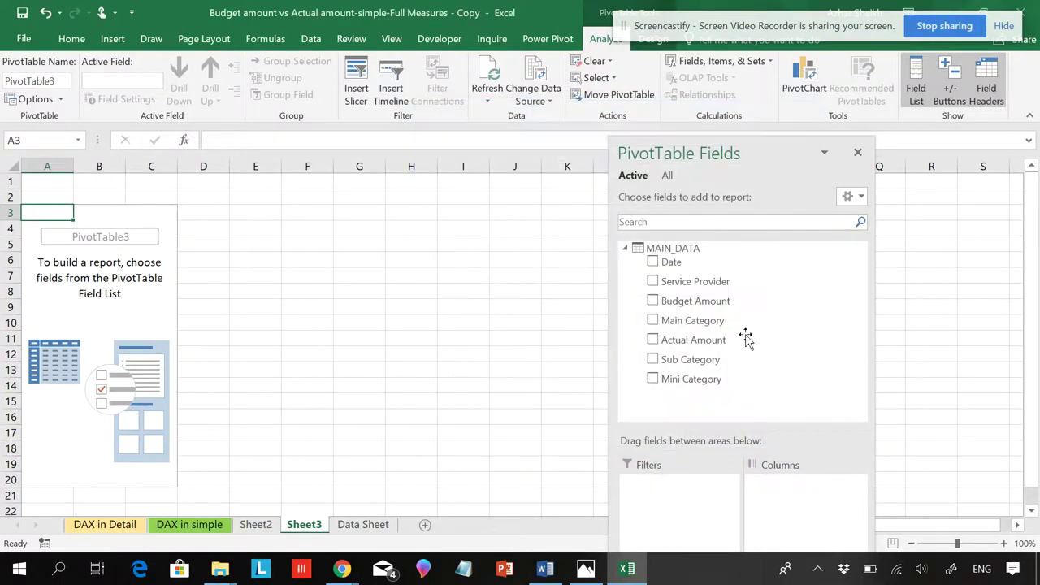
- Open Power Pivot's New Measure dialog and close it without creating a measure
{"action": "left_click", "coordinate": [538, 41]}
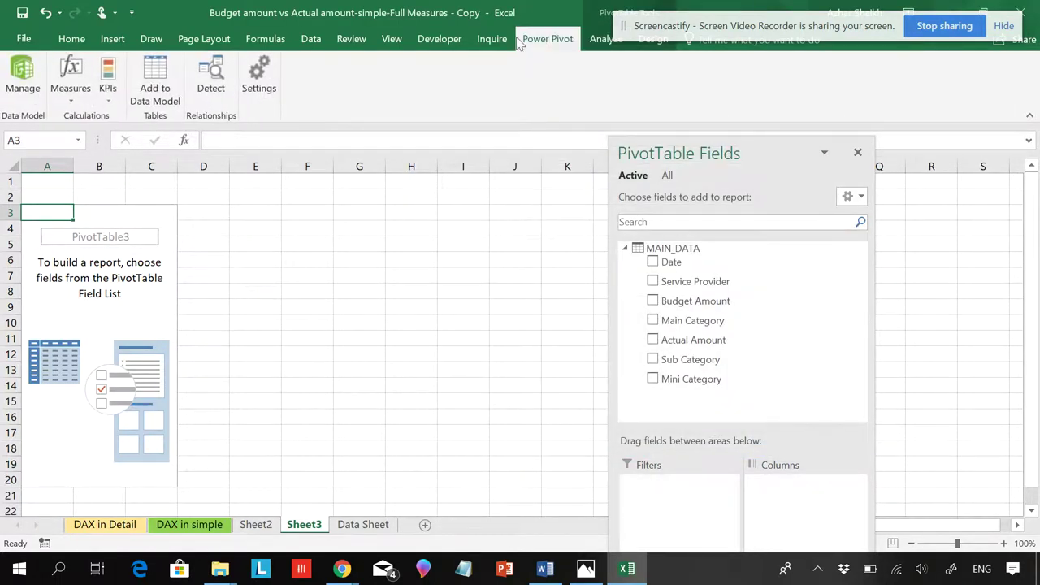
{"action": "left_click", "coordinate": [69, 100]}
{"action": "left_click", "coordinate": [90, 122]}
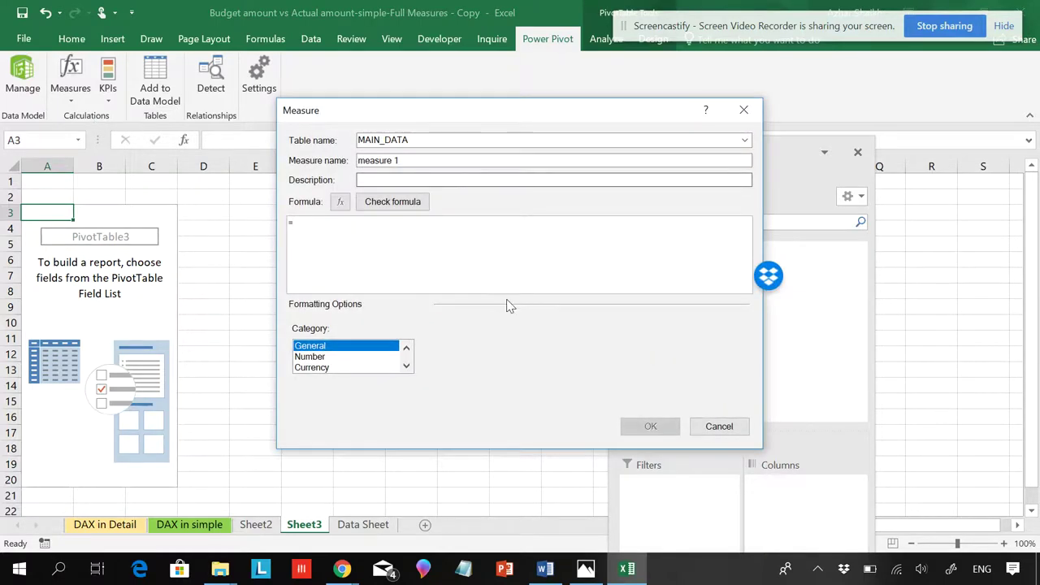
{"action": "left_click", "coordinate": [719, 427]}
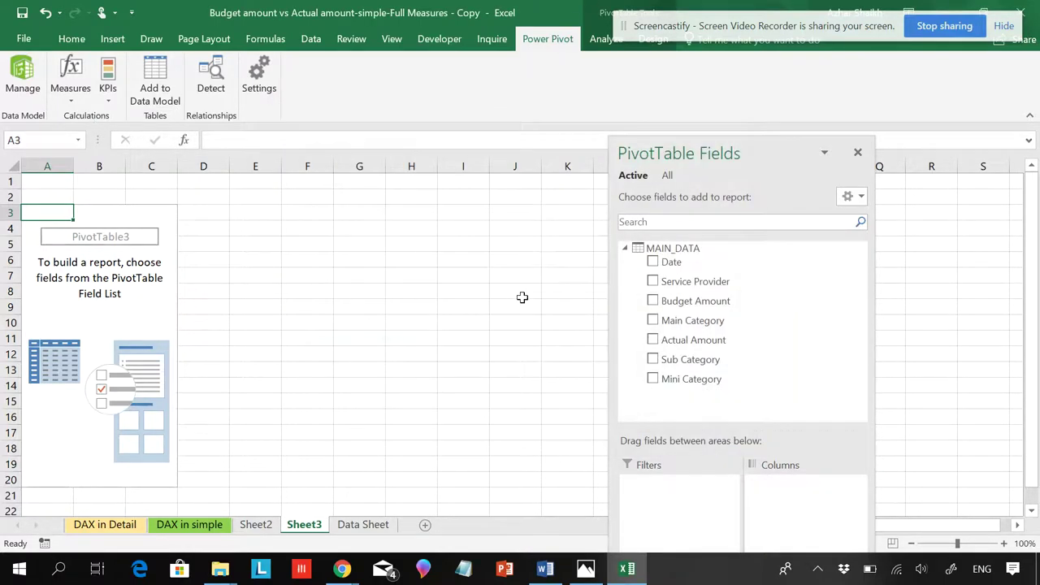
- Examine the MAIN_DATA table and its calculation area in the Power Pivot data model window, and return to the workbook
{"action": "left_click", "coordinate": [22, 89]}
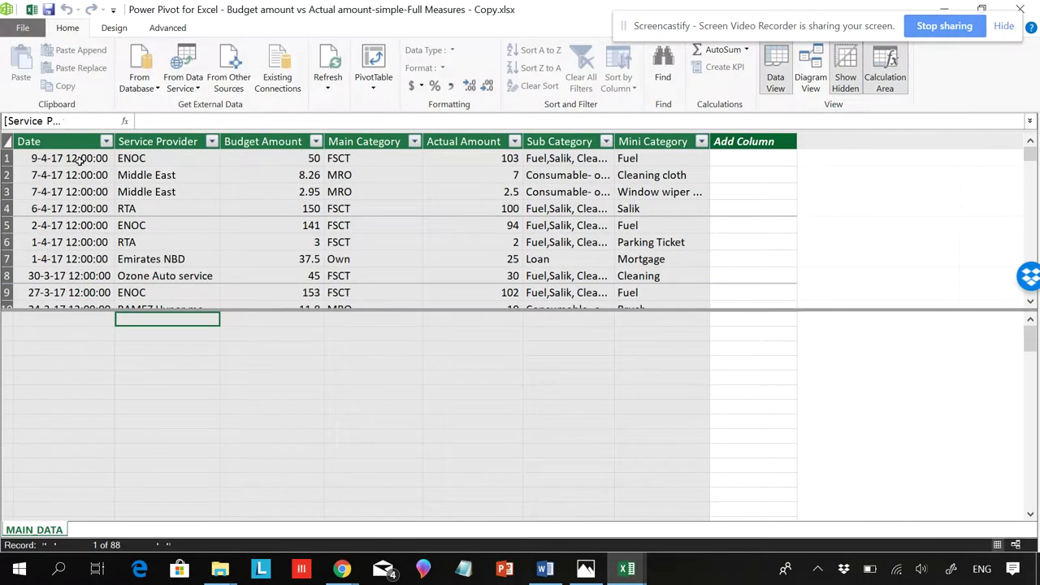
{"action": "left_click", "coordinate": [73, 323]}
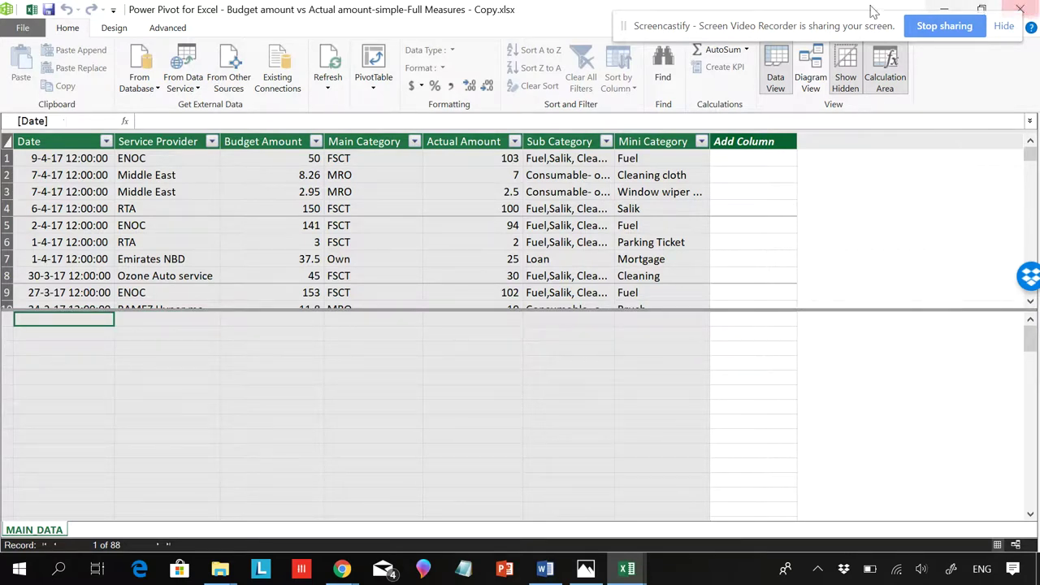
{"action": "left_click_drag", "start_coordinate": [864, 24], "coordinate": [770, 16]}
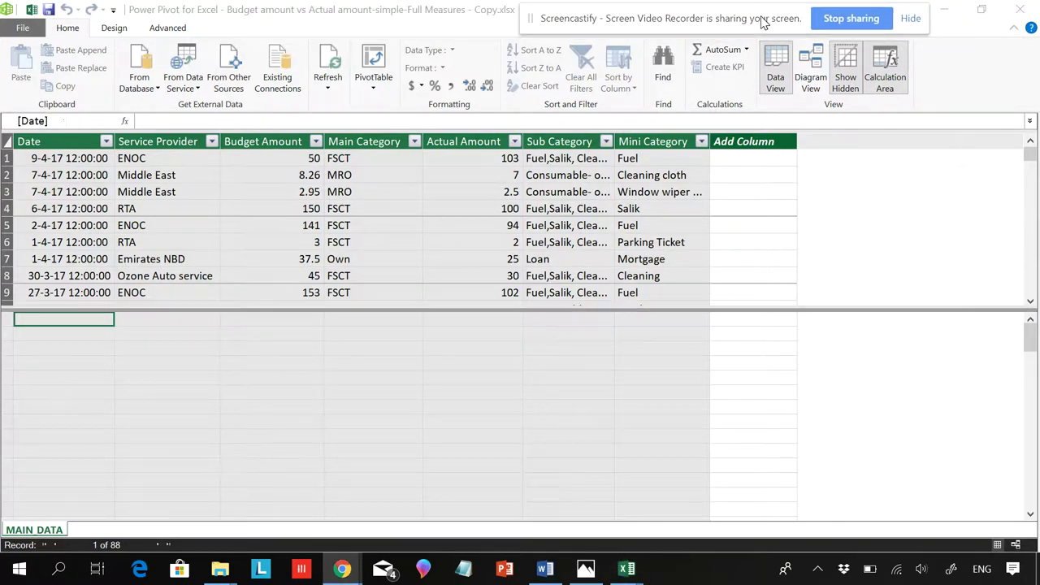
{"action": "left_click", "coordinate": [1023, 9]}
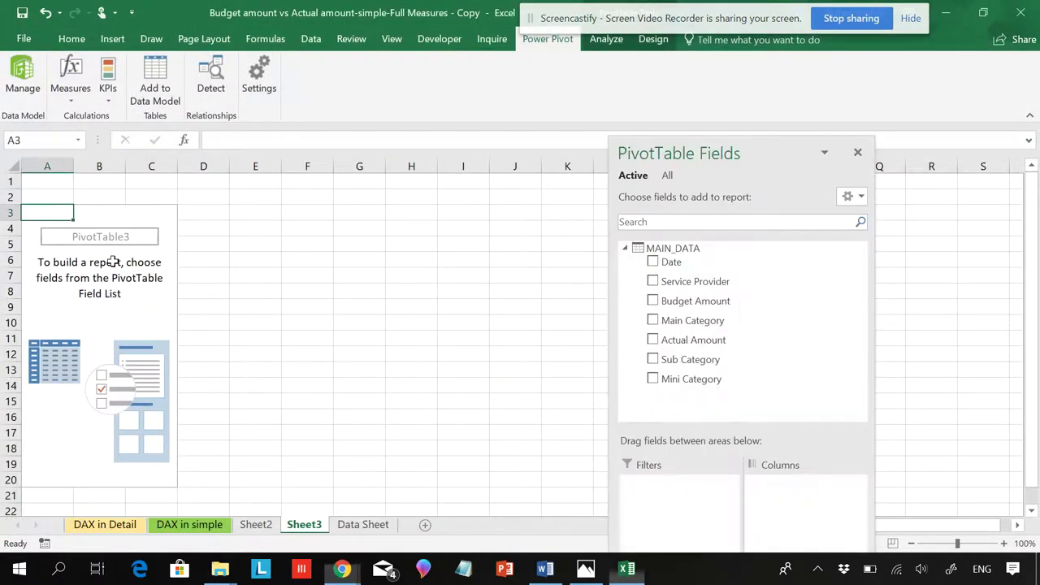
- Try a new measure through Manage Measures with the formula =MAIN_DATA[Budget Amount]-MAIN_DATA[Actual Amount]
{"action": "left_click", "coordinate": [70, 81]}
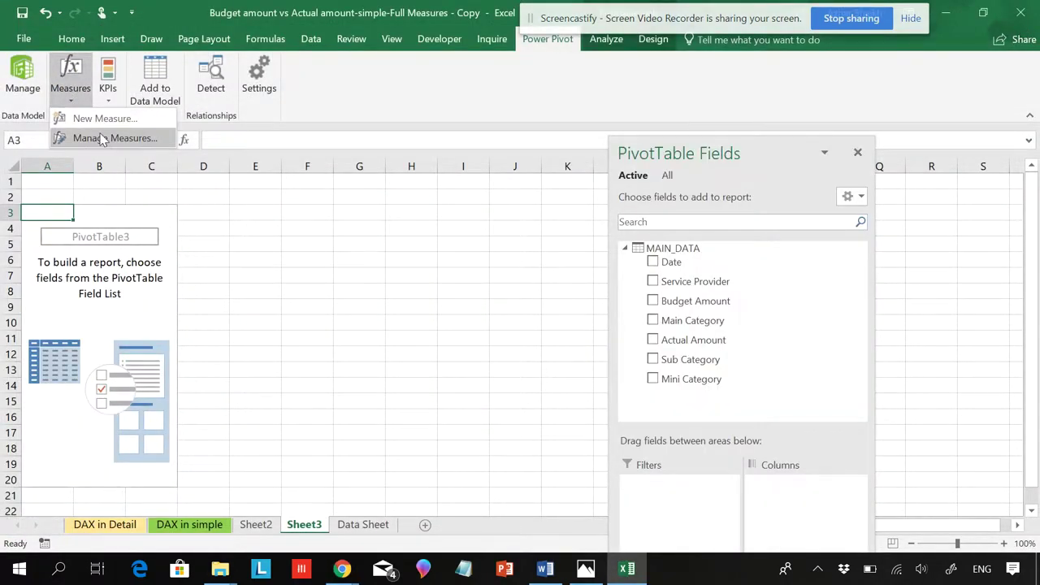
{"action": "left_click", "coordinate": [90, 138]}
{"action": "left_click", "coordinate": [385, 113]}
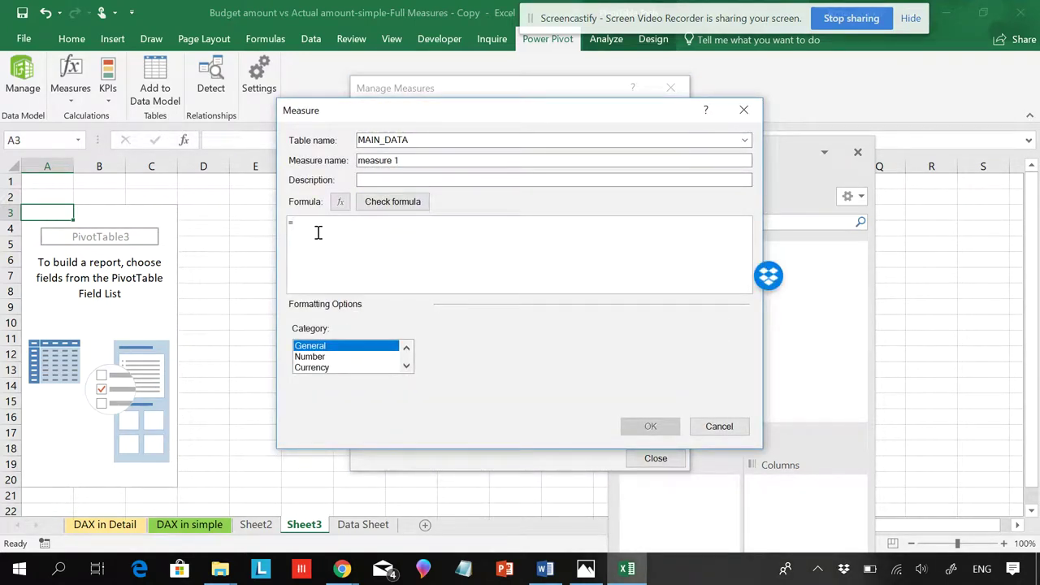
{"action": "type", "text": "s"}
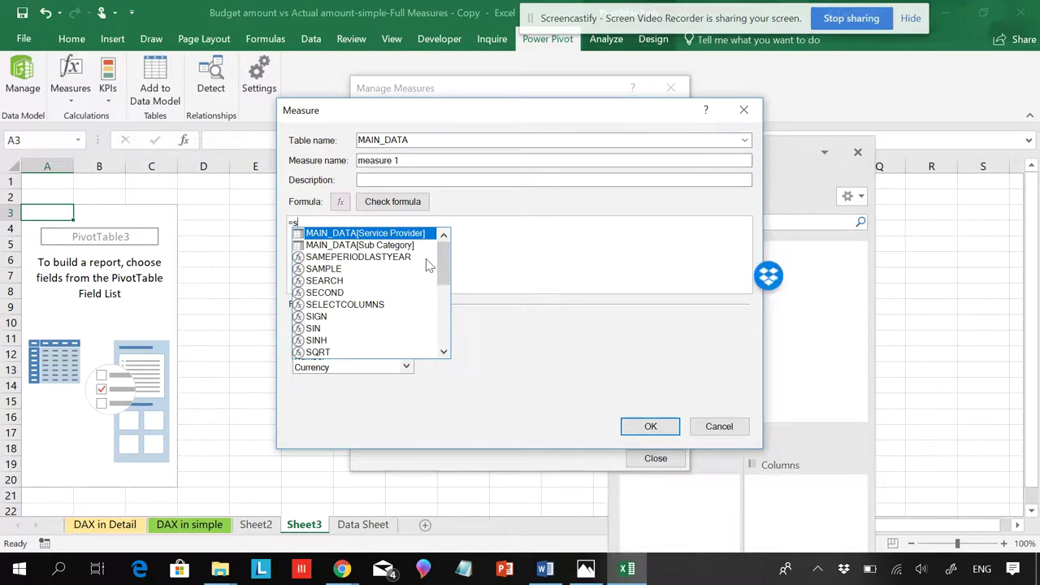
{"action": "mouse_move", "coordinate": [437, 255]}
{"action": "left_mouse_down"}
{"action": "mouse_move", "coordinate": [441, 279]}
{"action": "mouse_move", "coordinate": [440, 255]}
{"action": "left_mouse_up"}
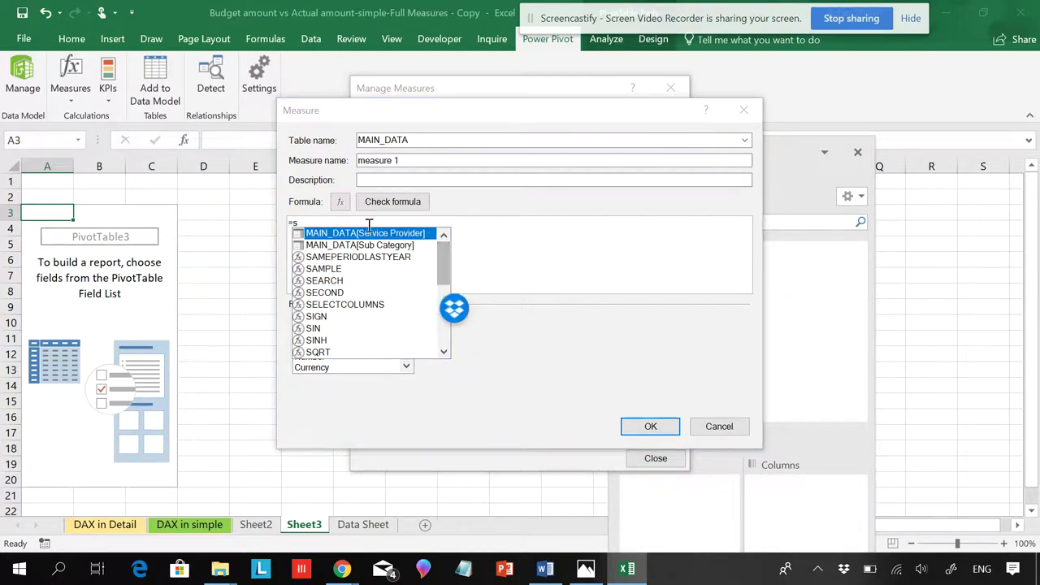
{"action": "key", "text": "Escape"}
{"action": "key", "text": "BackSpace"}
{"action": "type", "text": "m"}
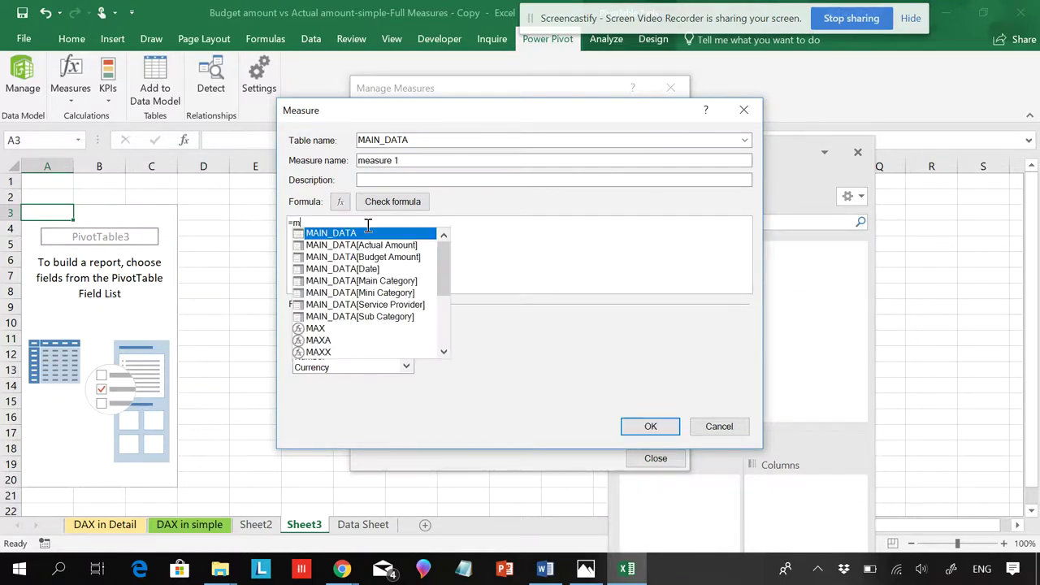
{"action": "type", "text": "a"}
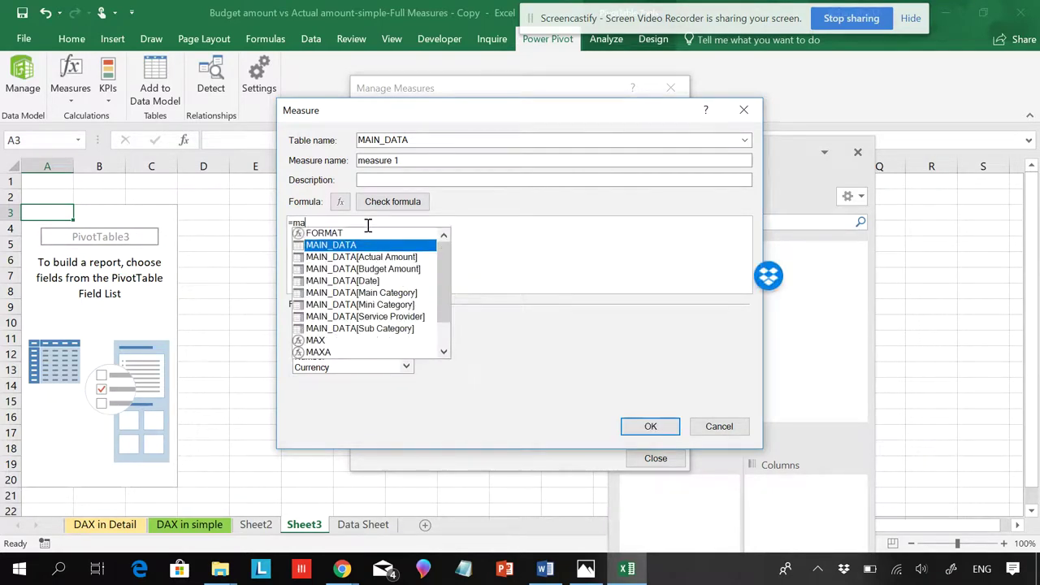
{"action": "double_click", "coordinate": [386, 269]}
{"action": "type", "text": "-"}
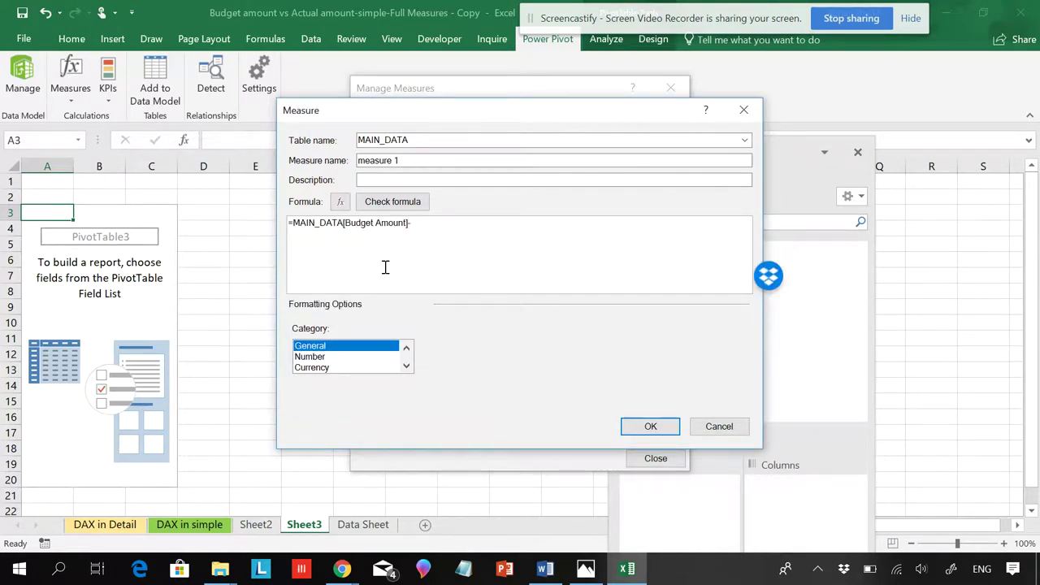
{"action": "type", "text": "m"}
{"action": "double_click", "coordinate": [483, 247]}
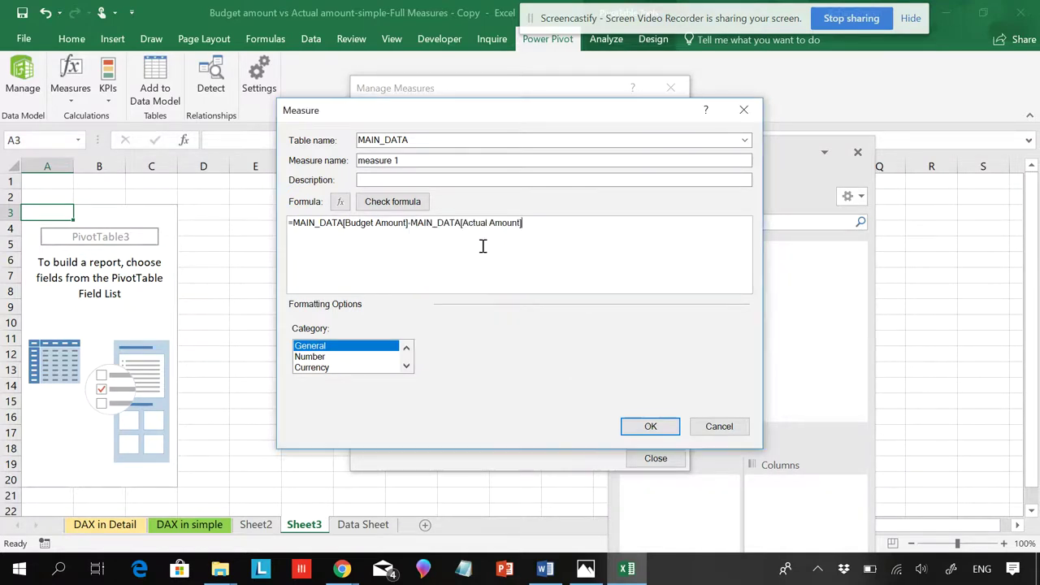
- Check the measure's formula for errors, and discard the measure and close Manage Measures
{"action": "left_click", "coordinate": [387, 208]}
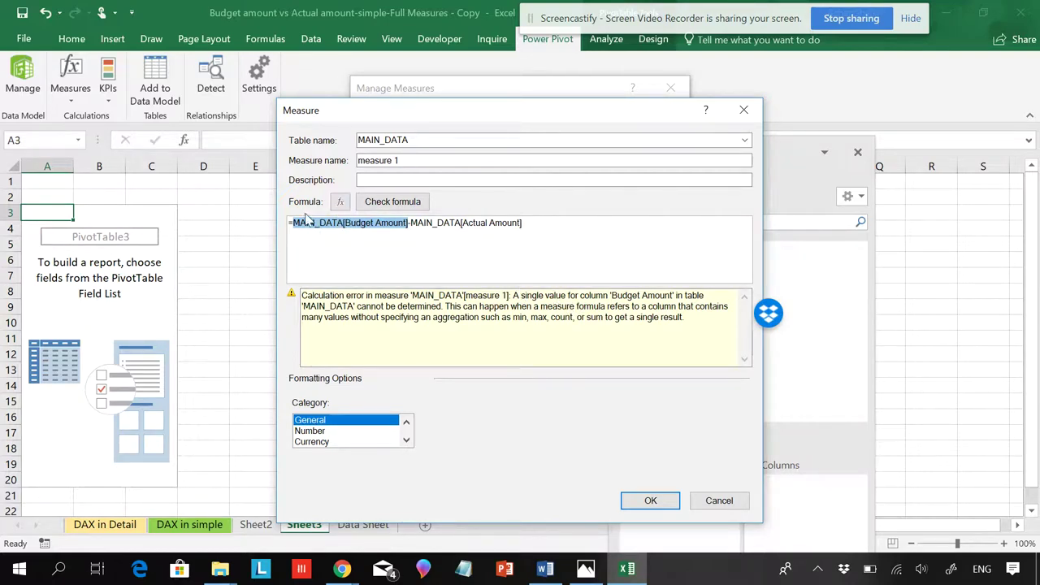
{"action": "left_click_drag", "start_coordinate": [461, 114], "coordinate": [430, 54]}
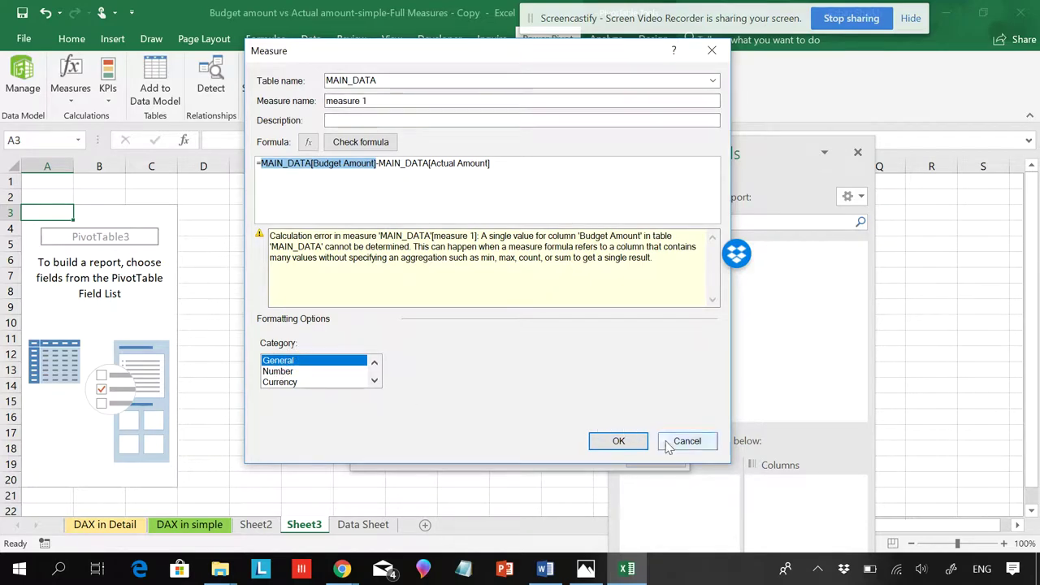
{"action": "left_click", "coordinate": [671, 443]}
{"action": "left_click", "coordinate": [670, 87]}
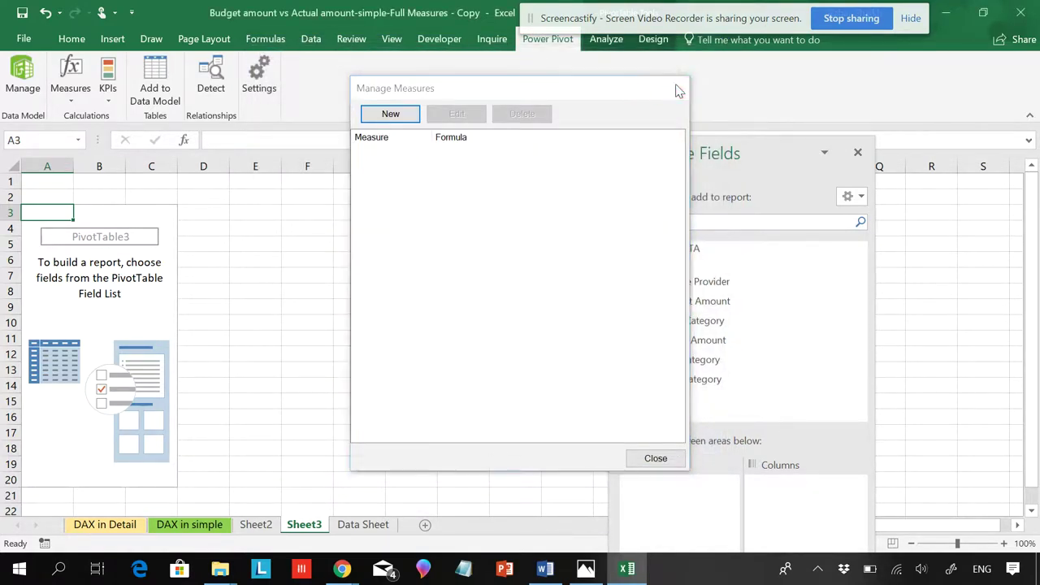
- Add Budget Amount and Actual Amount as the PivotTable's values and Main Category as its rows
{"action": "left_click_drag", "start_coordinate": [715, 159], "coordinate": [627, 86]}
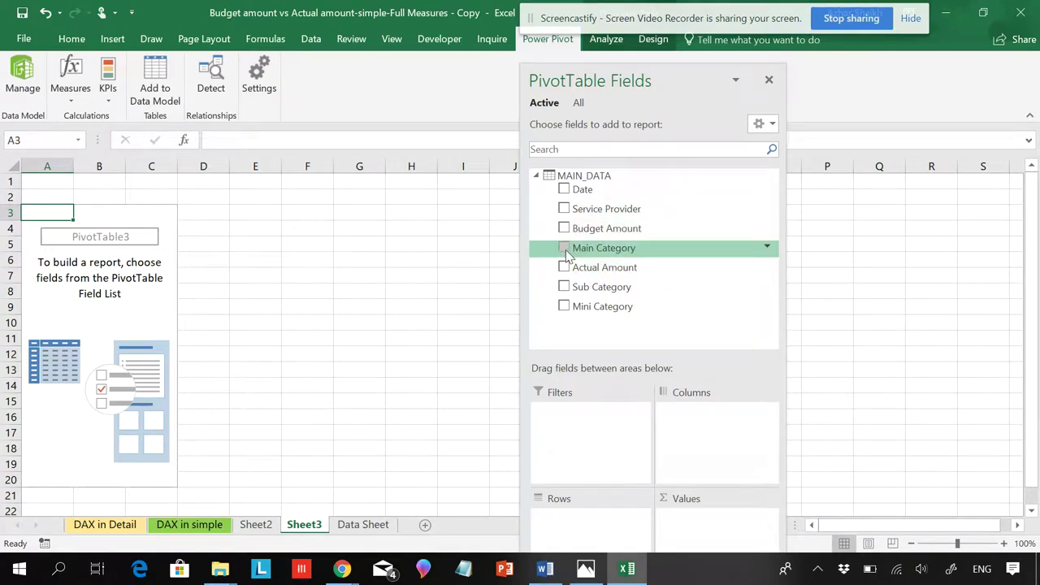
{"action": "left_click_drag", "start_coordinate": [595, 235], "coordinate": [701, 530]}
{"action": "left_click_drag", "start_coordinate": [608, 268], "coordinate": [704, 529]}
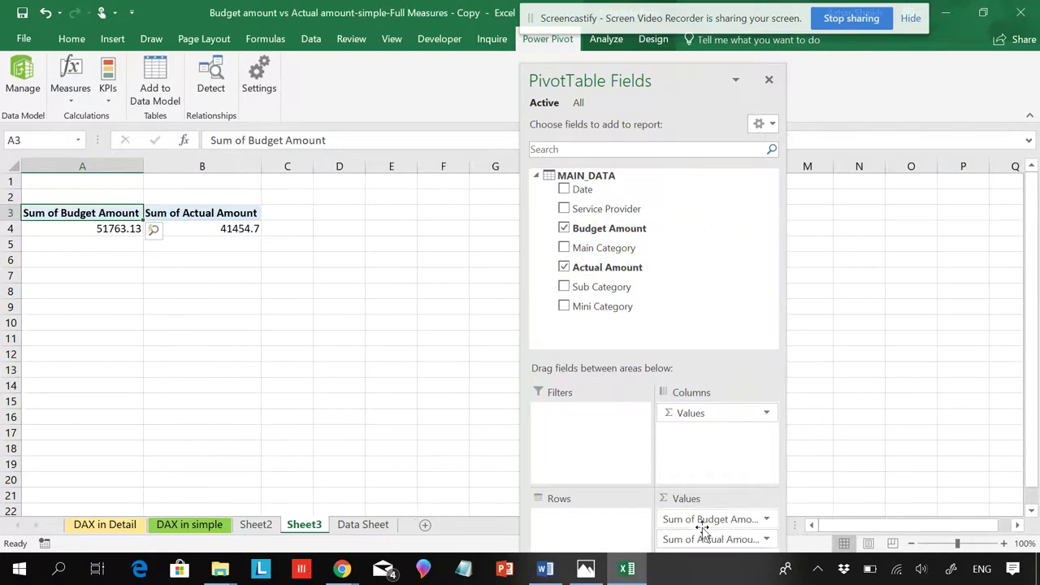
{"action": "left_click", "coordinate": [564, 248]}
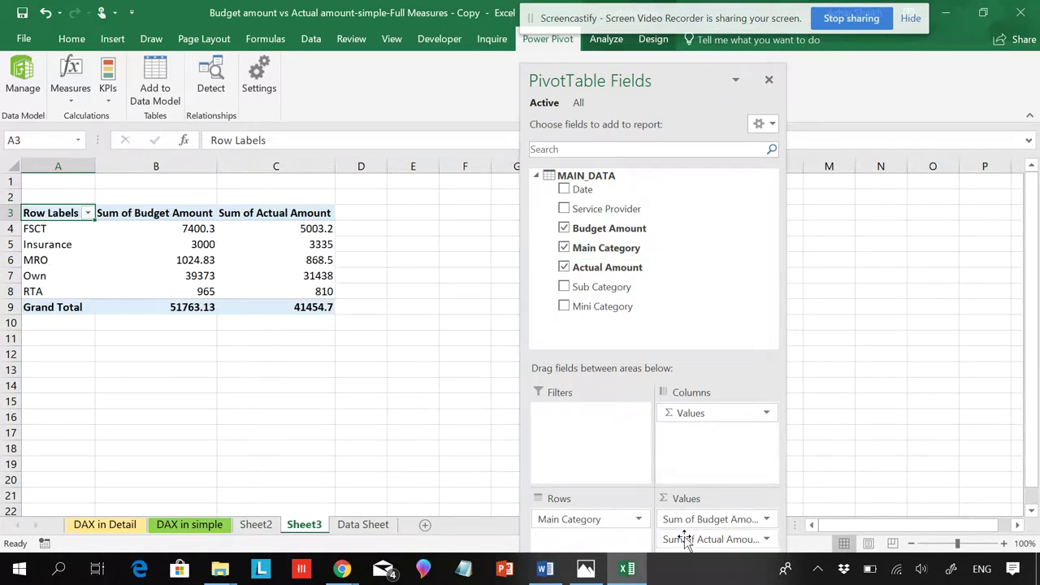
- Start a new measure on the MAIN_DATA table and begin its formula with =MAIN_DATA[Sum of Budget Amount]
{"action": "left_click", "coordinate": [75, 96]}
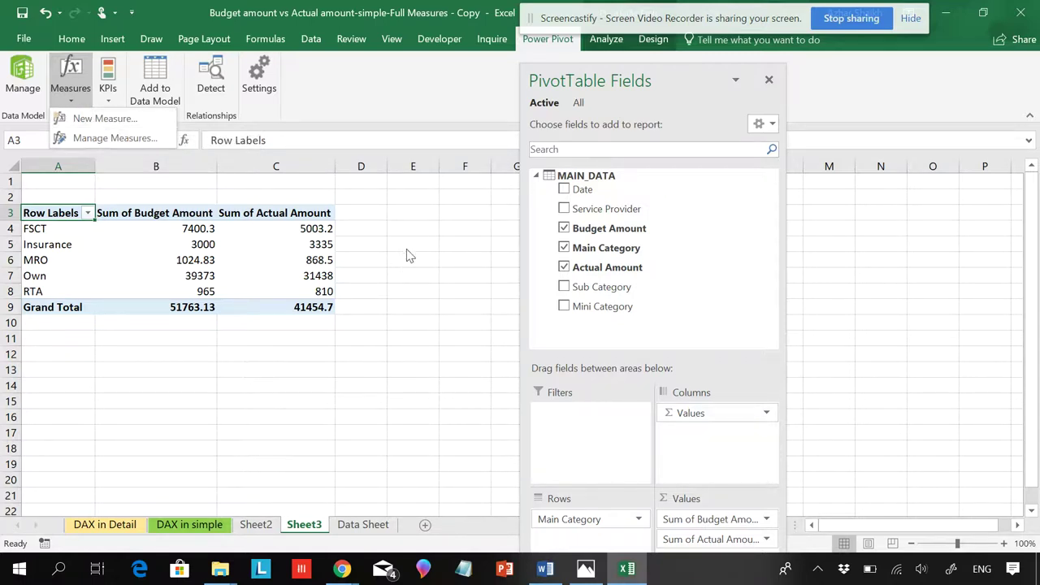
{"action": "right_click", "coordinate": [617, 180]}
{"action": "left_click", "coordinate": [512, 182]}
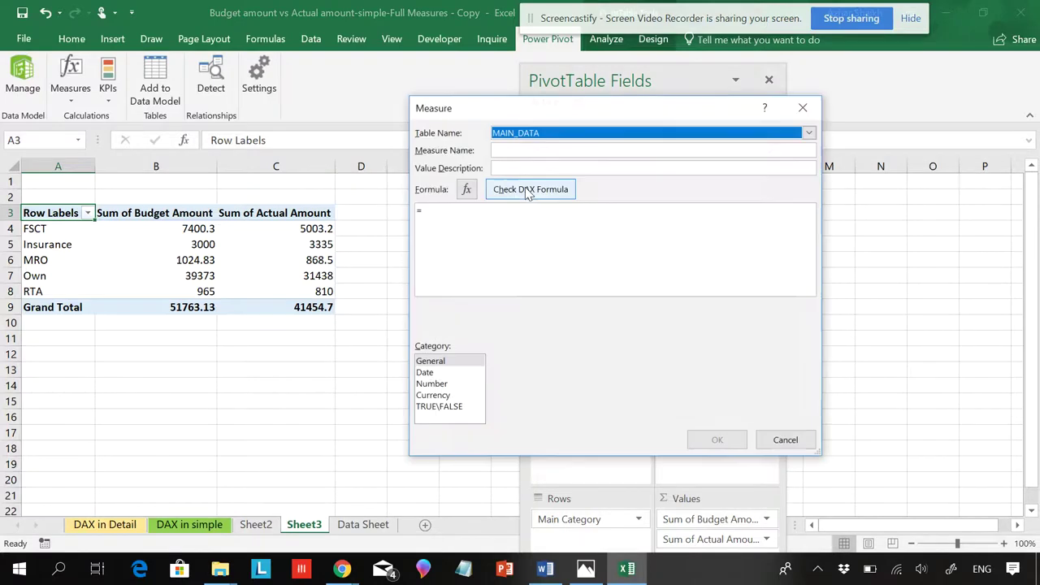
{"action": "left_click", "coordinate": [445, 212]}
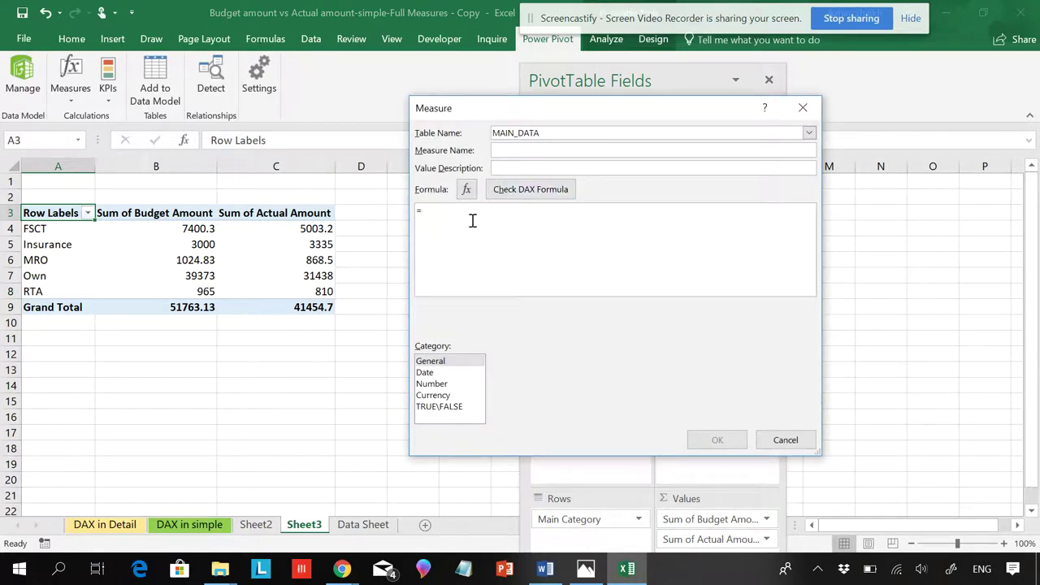
{"action": "type", "text": "m"}
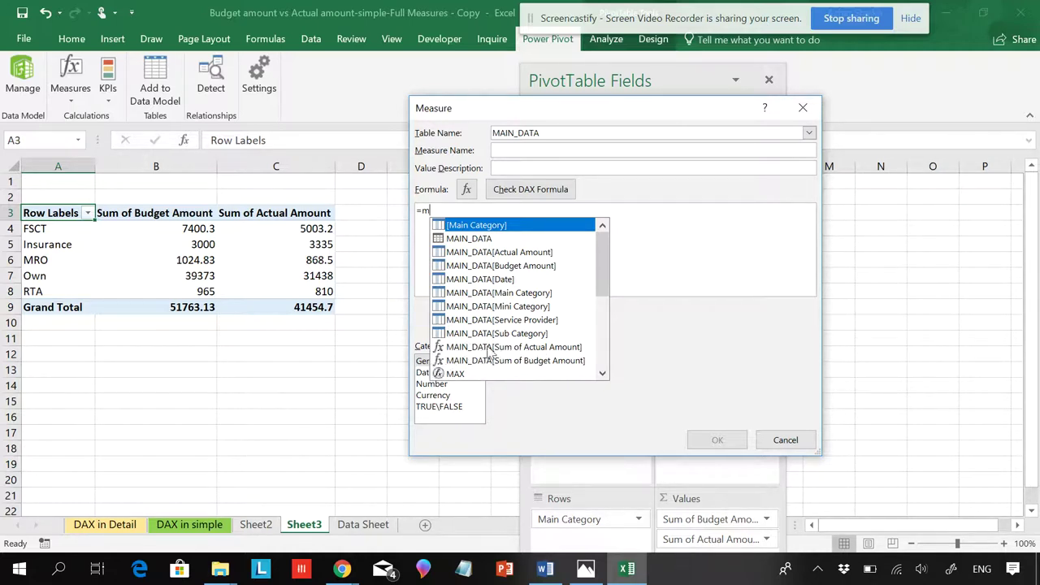
{"action": "double_click", "coordinate": [532, 360]}
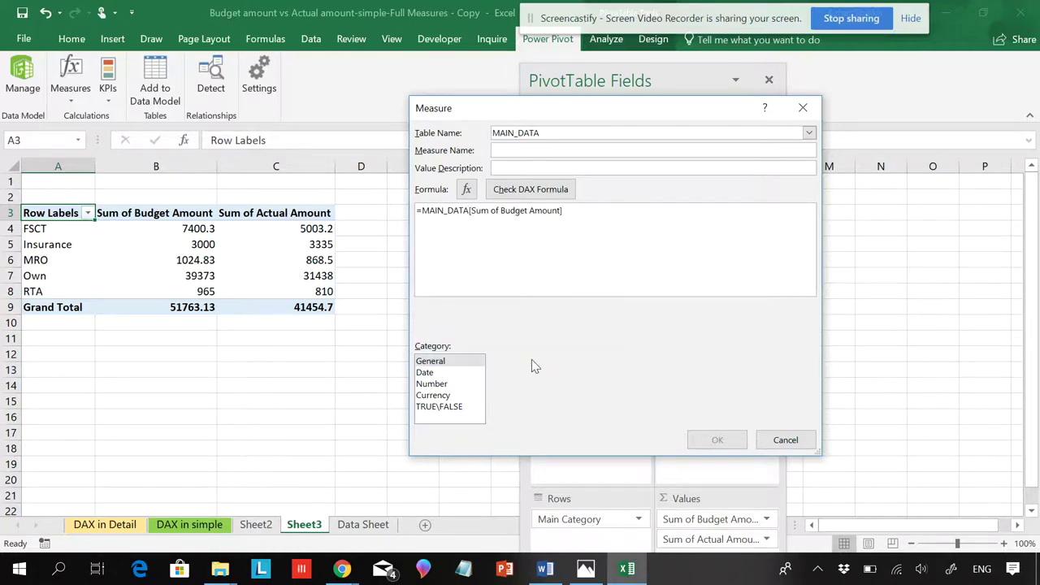
- Complete the measure's formula by subtracting MAIN_DATA[Sum of Actual Amount]
{"action": "type", "text": "-"}
{"action": "type", "text": "s"}
{"action": "key", "text": "BackSpace"}
{"action": "key", "text": "BackSpace"}
{"action": "type", "text": "["}
{"action": "key", "text": "BackSpace"}
{"action": "type", "text": "-m"}
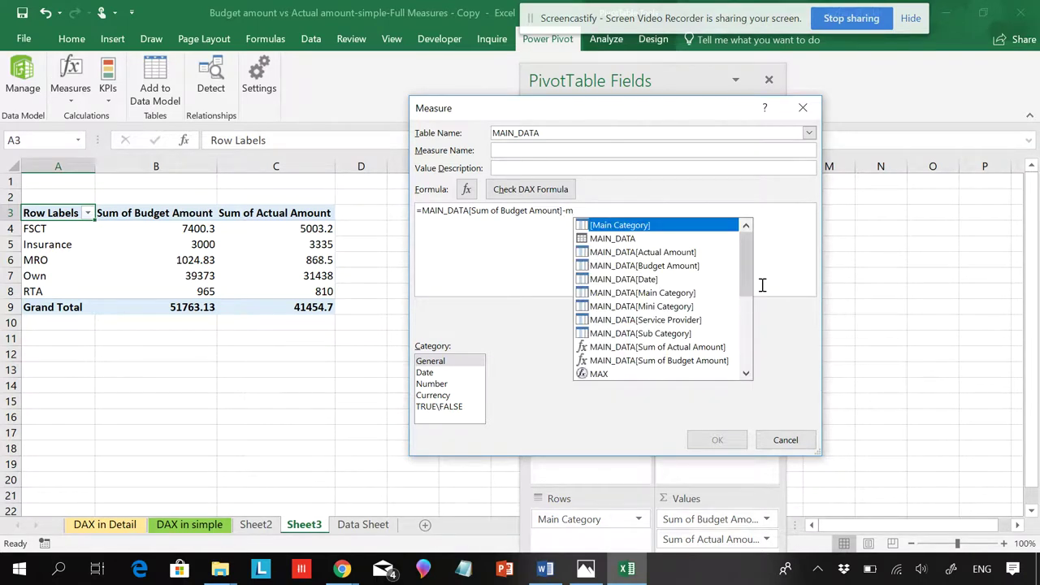
{"action": "double_click", "coordinate": [685, 347]}
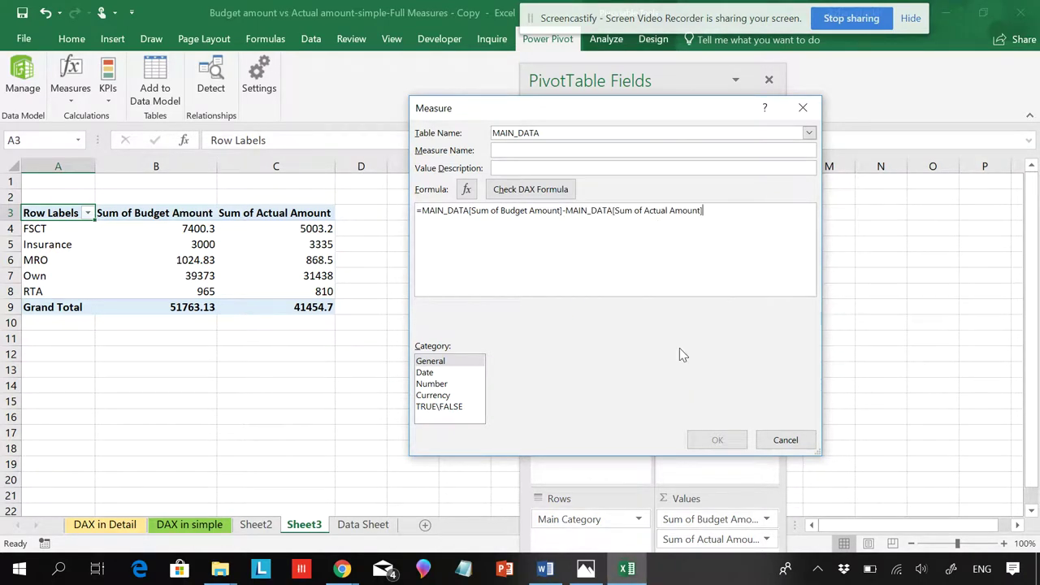
- Glance at the available DAX functions without inserting one, and check the measure's formula for errors
{"action": "left_click", "coordinate": [466, 191]}
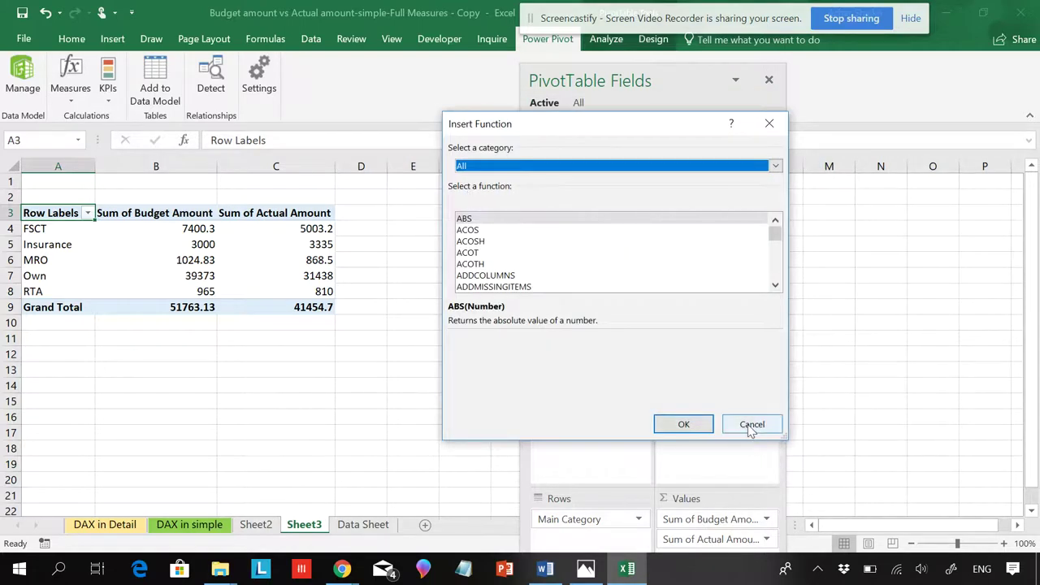
{"action": "left_click", "coordinate": [751, 424]}
{"action": "left_click", "coordinate": [513, 192]}
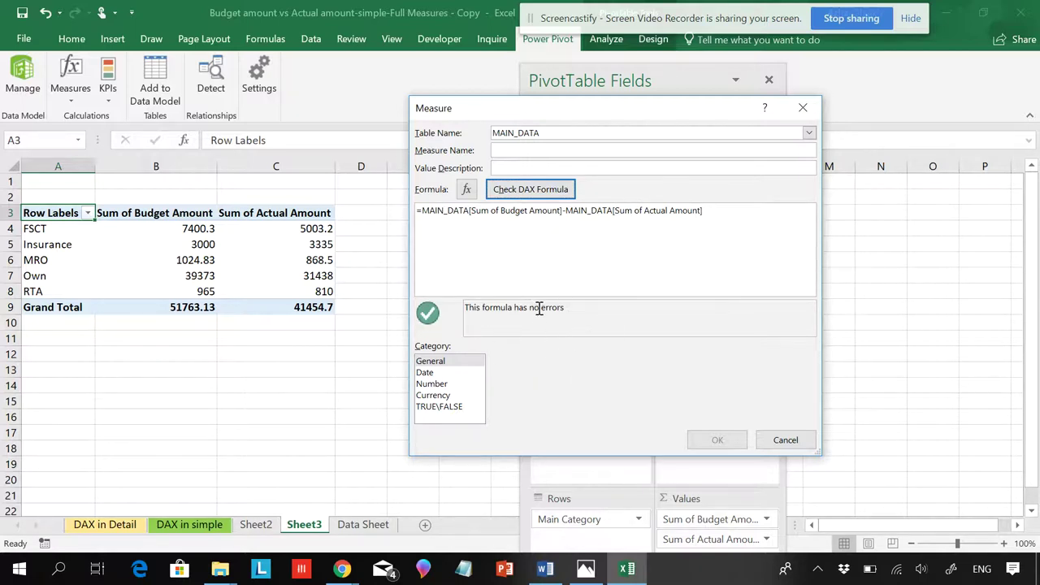
- Name the new measure Difference and save it to the MAIN_DATA table
{"action": "left_click", "coordinate": [521, 152]}
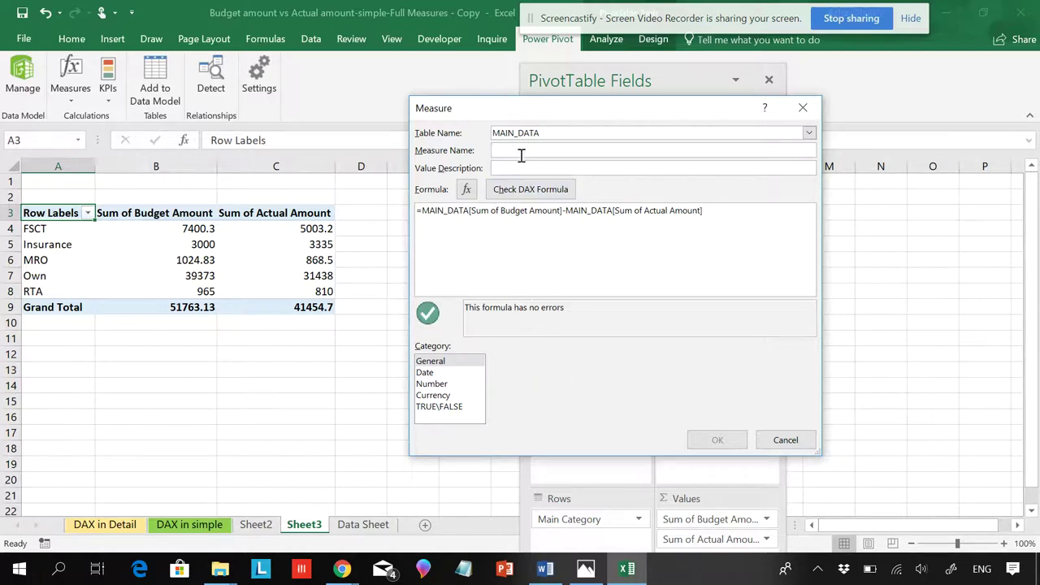
{"action": "type", "text": "Difference"}
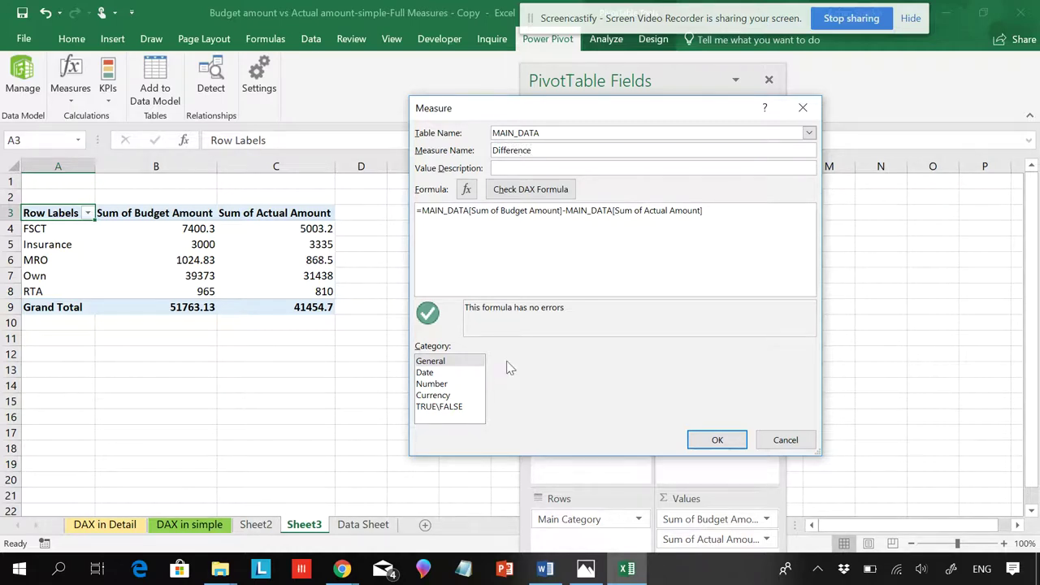
{"action": "left_click", "coordinate": [715, 440]}
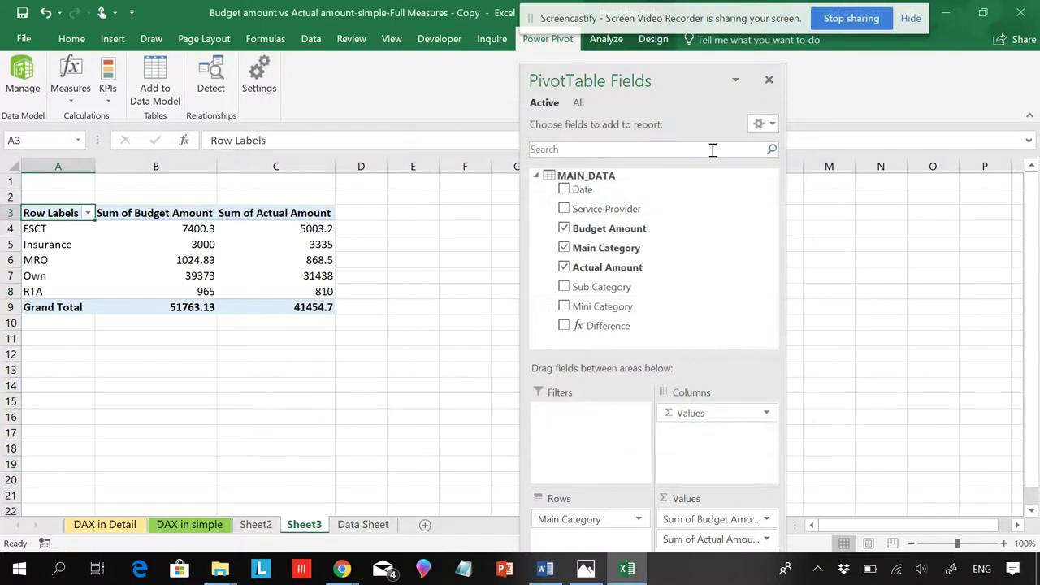
- Add the Difference measure to the PivotTable's values and remove the Budget Amount and Actual Amount sums
{"action": "left_click_drag", "start_coordinate": [673, 94], "coordinate": [716, 10]}
{"action": "left_click_drag", "start_coordinate": [666, 254], "coordinate": [779, 486]}
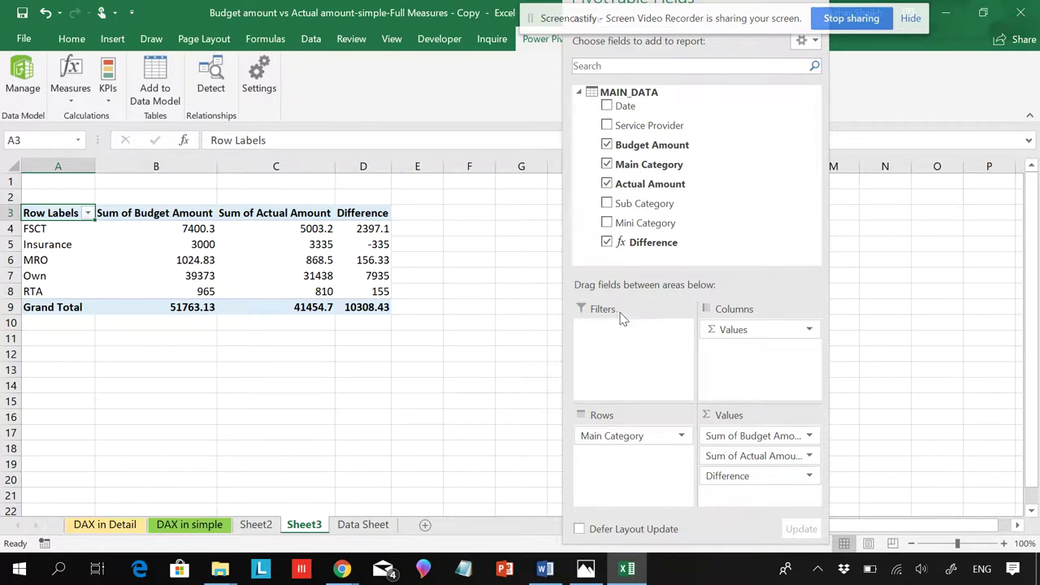
{"action": "left_click_drag", "start_coordinate": [737, 434], "coordinate": [892, 420]}
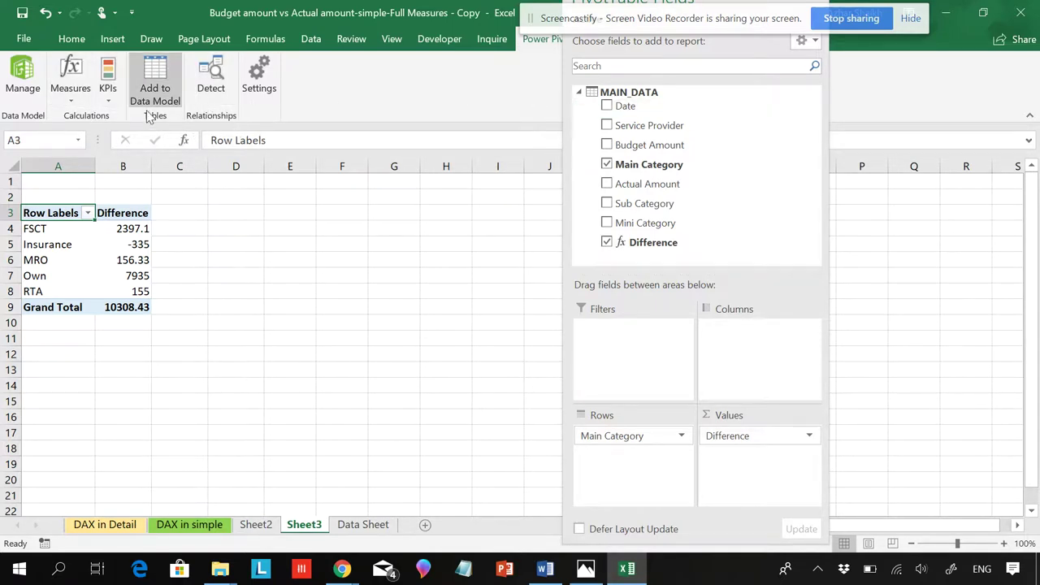
- Open the existing Difference measure for editing and check its formula for errors
{"action": "left_click", "coordinate": [71, 91]}
{"action": "left_click", "coordinate": [111, 137]}
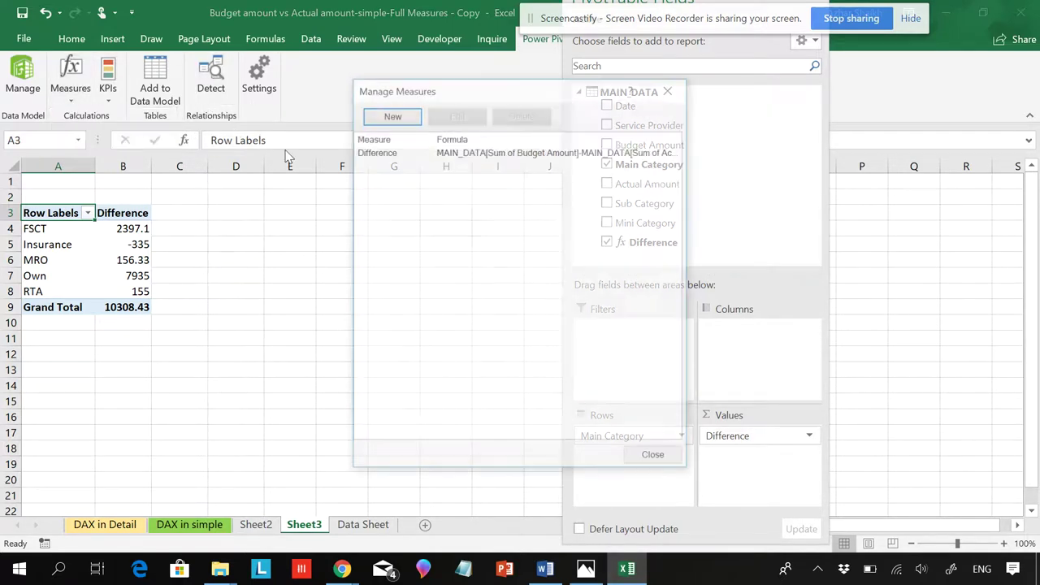
{"action": "left_click", "coordinate": [382, 152]}
{"action": "left_click", "coordinate": [457, 114]}
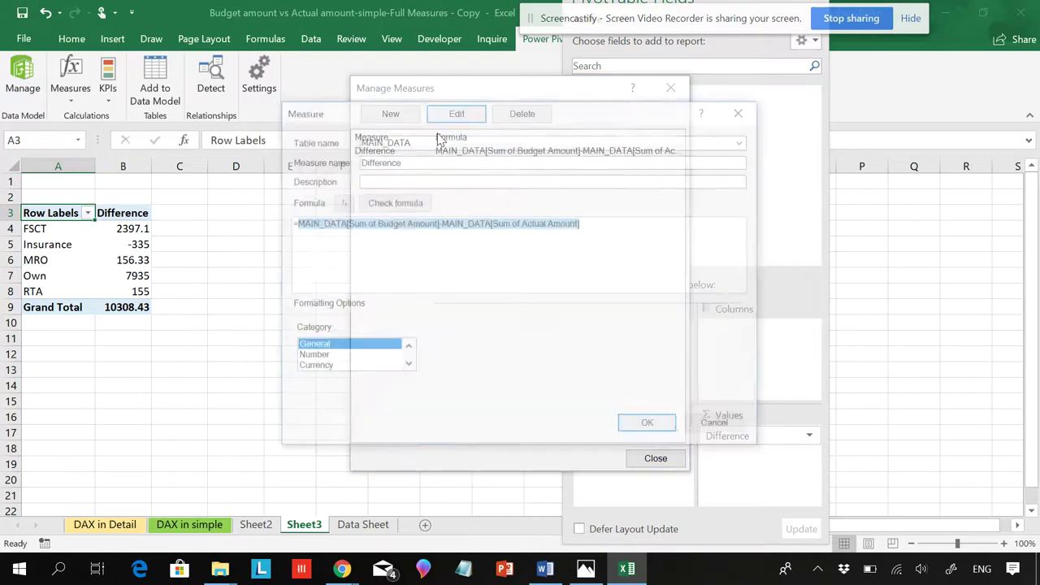
{"action": "left_click", "coordinate": [396, 202]}
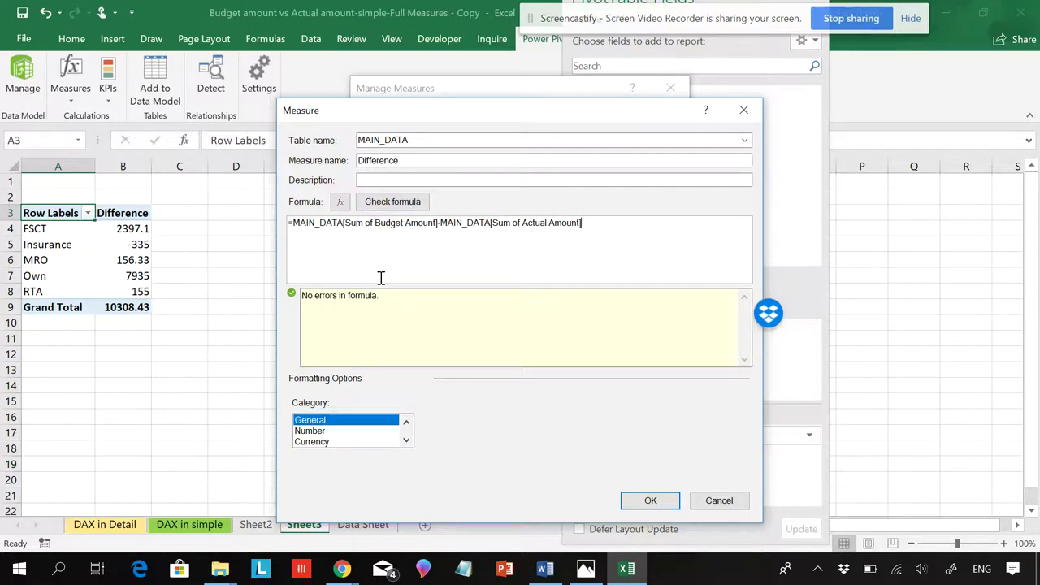
- Format the Difference measure as a decimal number with 2 decimal places and a 1000 separator
{"action": "left_click", "coordinate": [313, 442]}
{"action": "left_click", "coordinate": [311, 431]}
{"action": "left_click", "coordinate": [447, 462]}
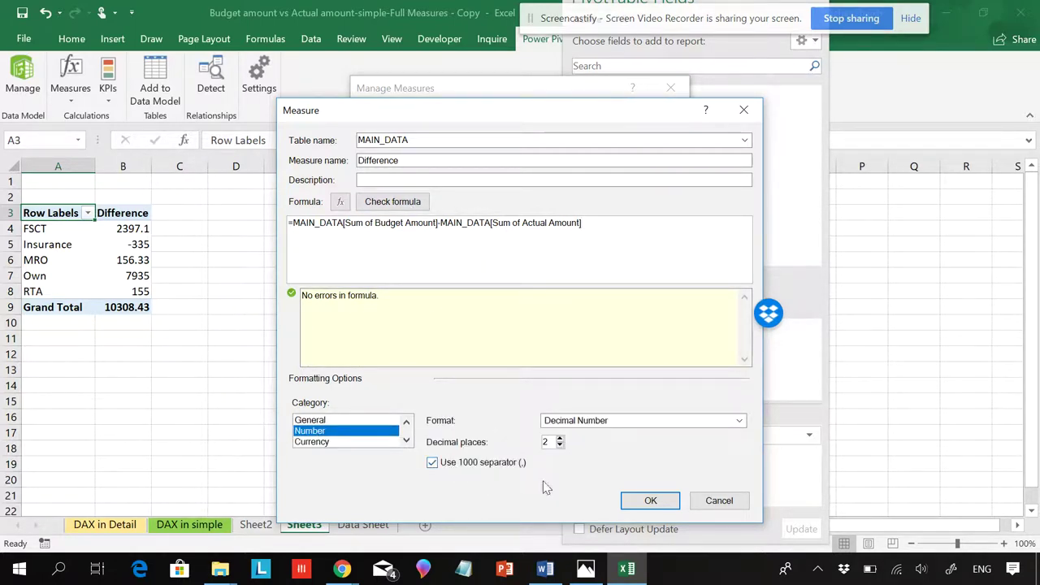
{"action": "left_click", "coordinate": [650, 500]}
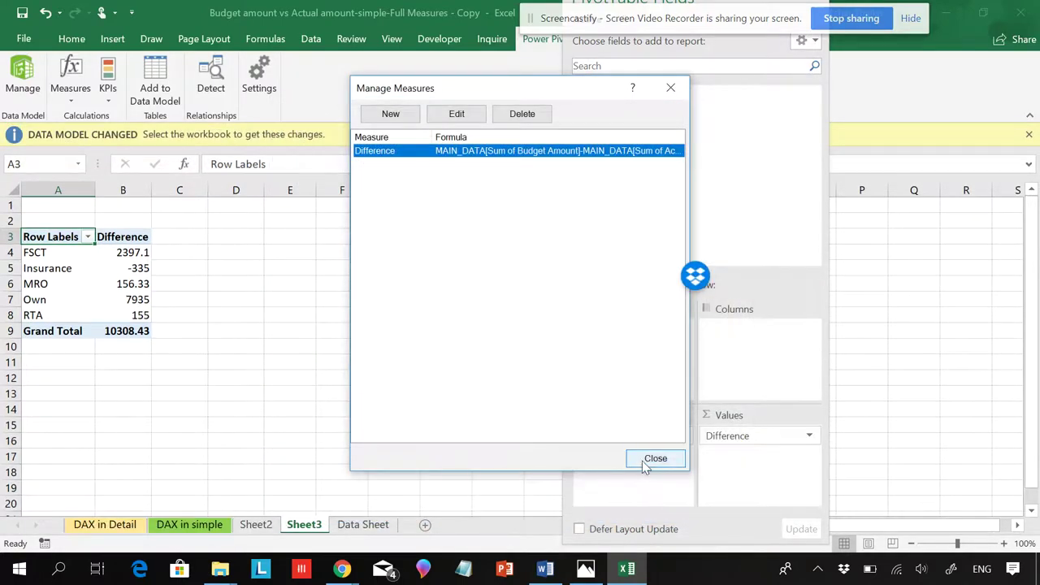
{"action": "left_click", "coordinate": [655, 459]}
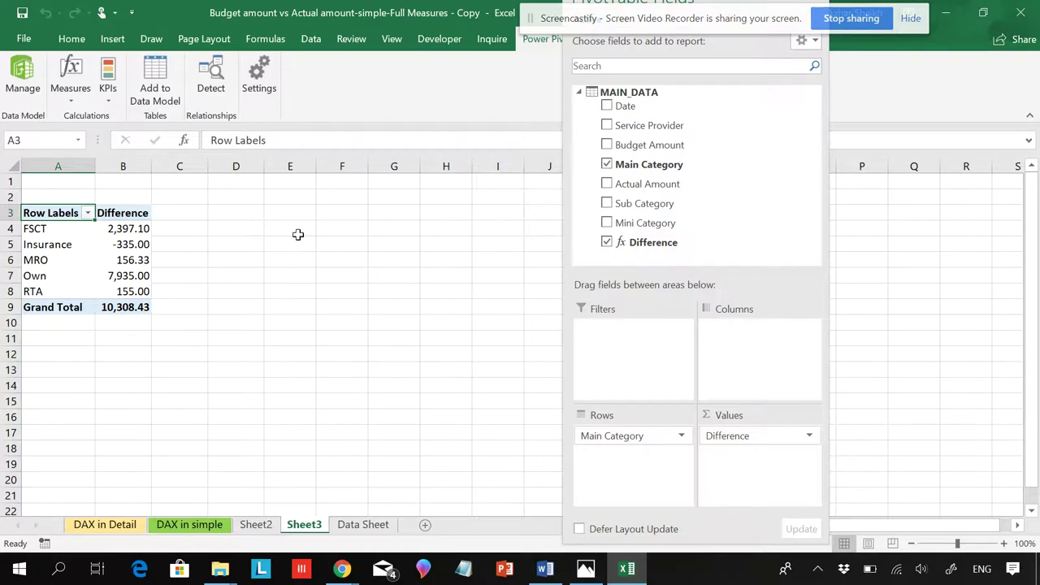
- Delete the Difference measure from the Data Model's calculation area and delete the Sheet3 worksheet
{"action": "left_click", "coordinate": [23, 73]}
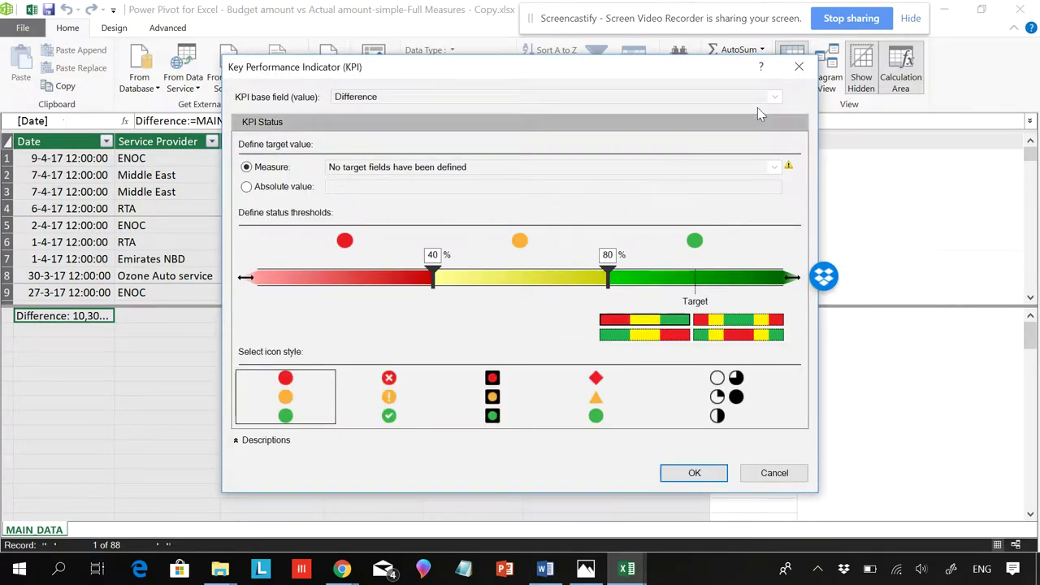
{"action": "left_click", "coordinate": [799, 67]}
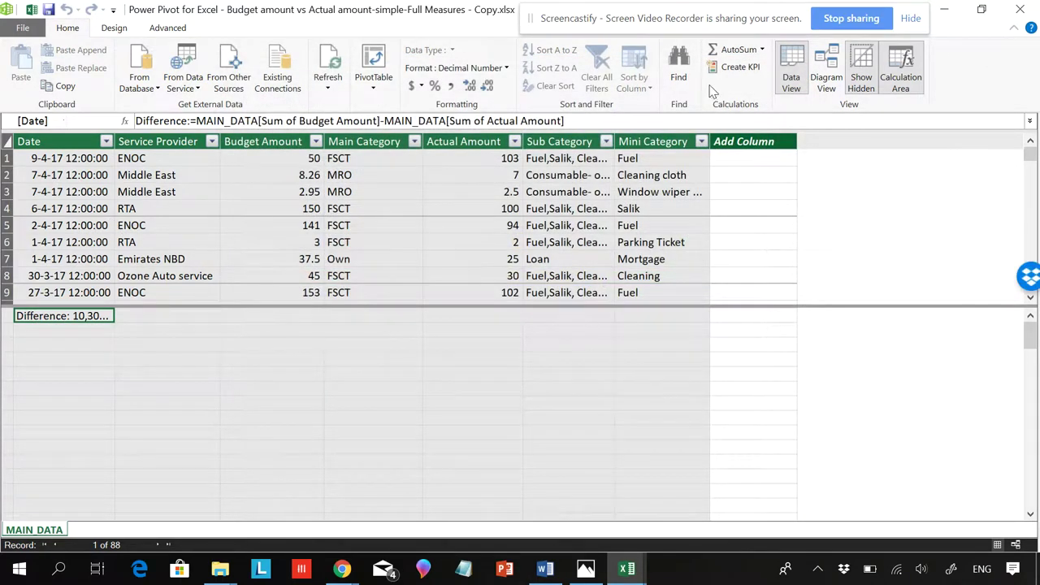
{"action": "right_click", "coordinate": [75, 318]}
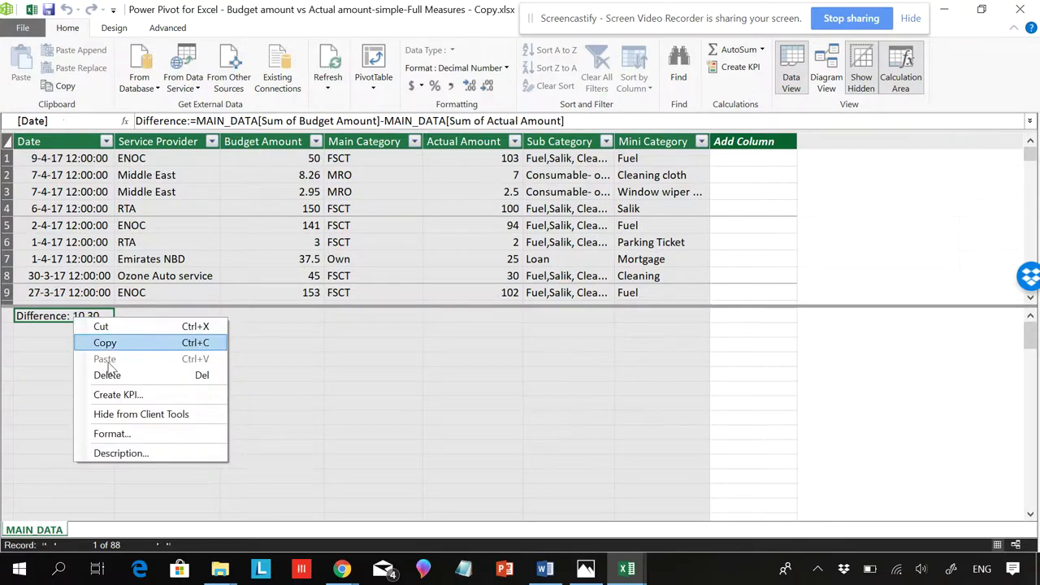
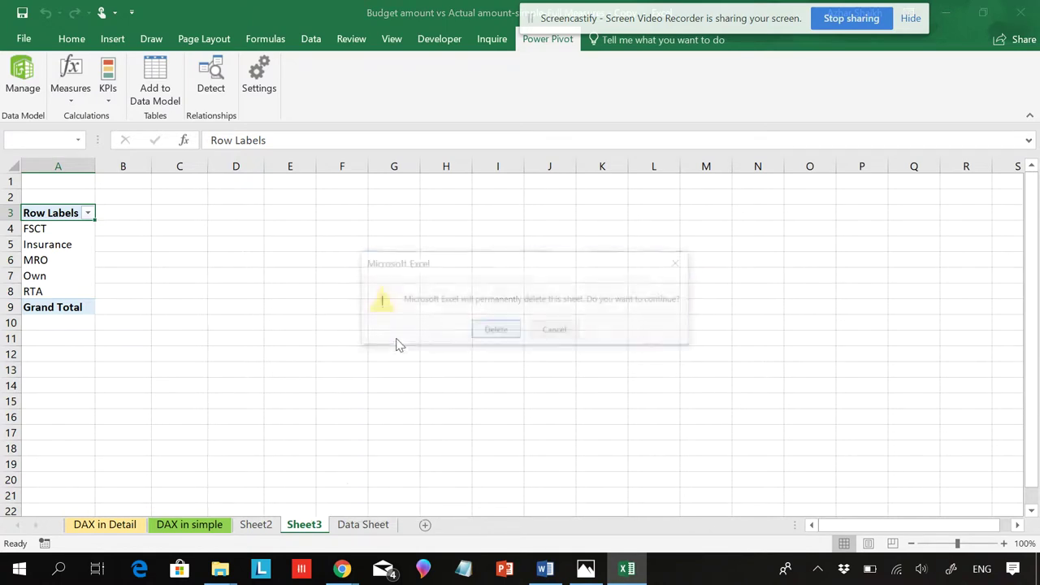
{"action": "left_click", "coordinate": [493, 328]}
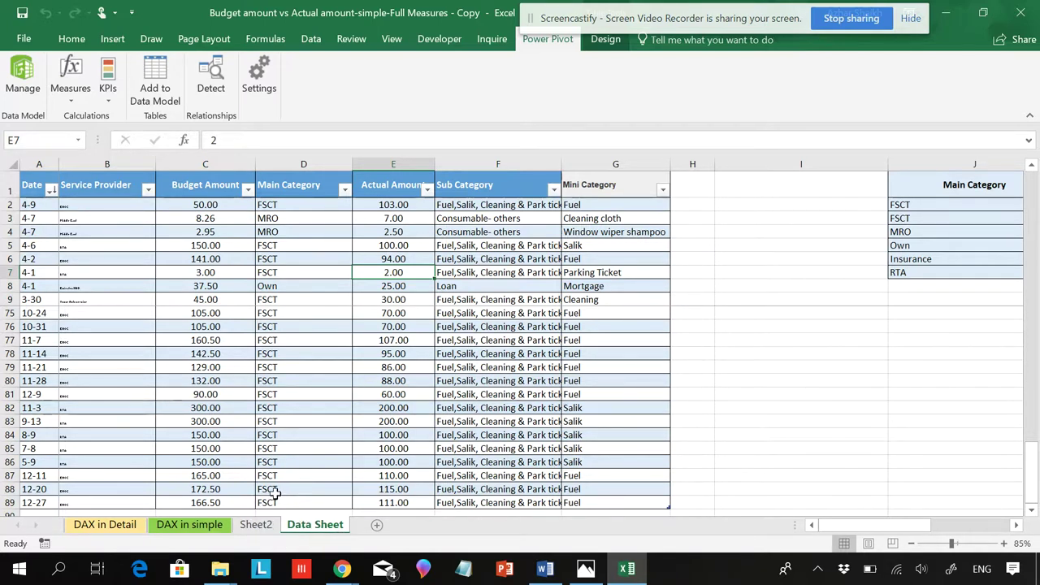
- Add the MAIN_DATA table from Data Sheet to the Data Model and return to the workbook
{"action": "left_click", "coordinate": [262, 409]}
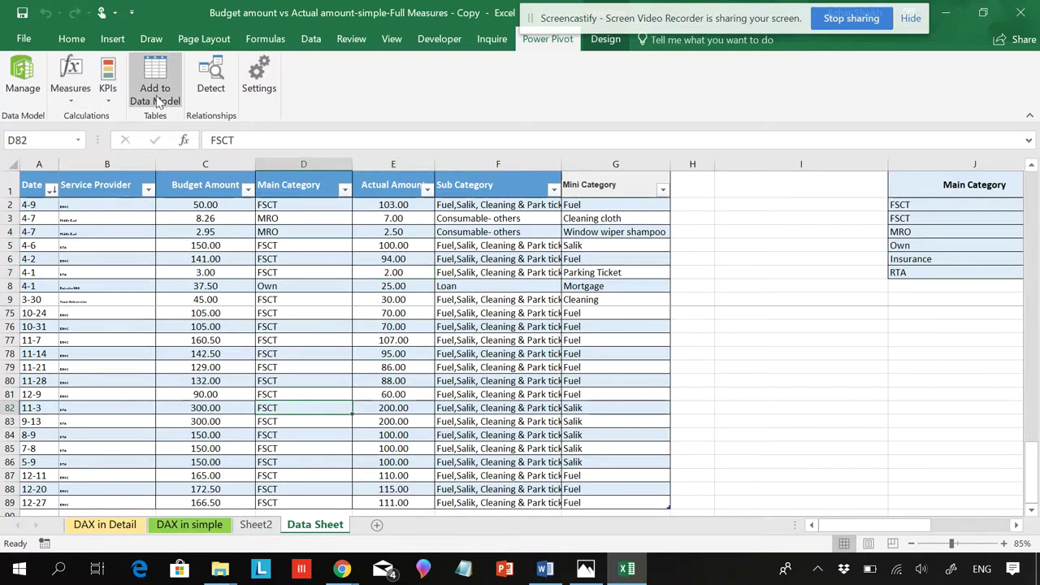
{"action": "left_click", "coordinate": [114, 39]}
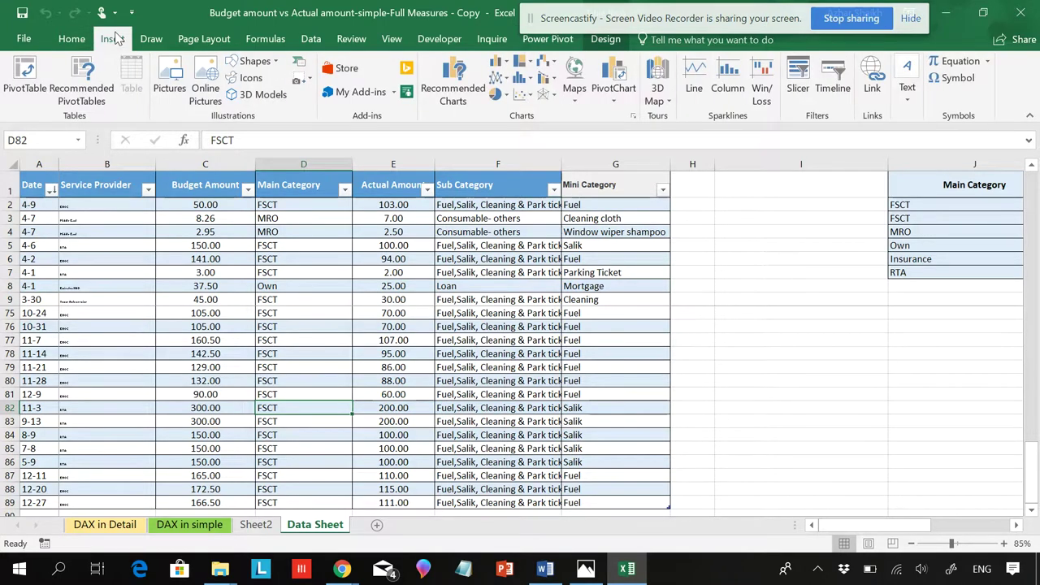
{"action": "left_click", "coordinate": [202, 287]}
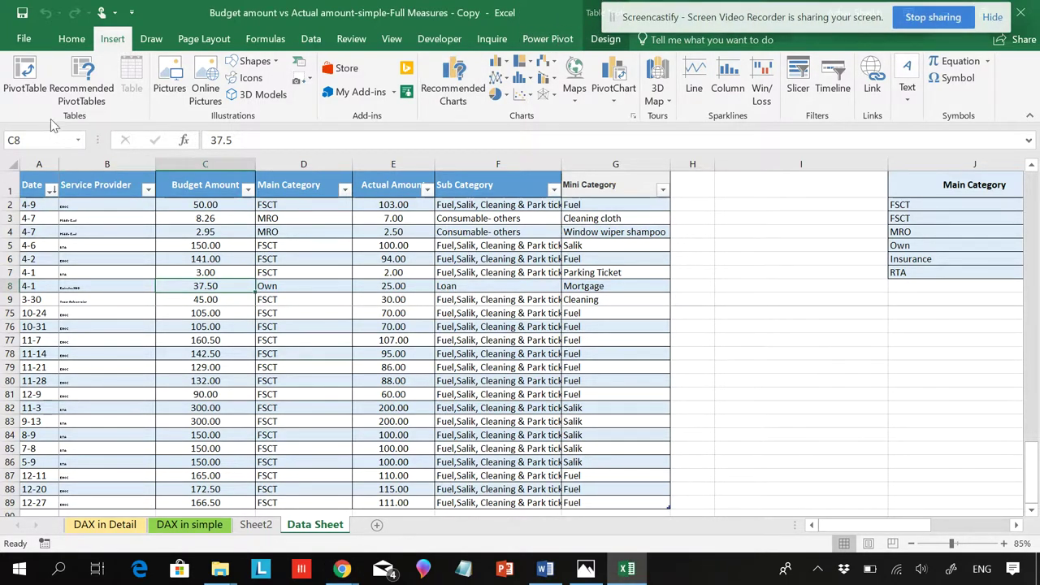
{"action": "left_click", "coordinate": [547, 42]}
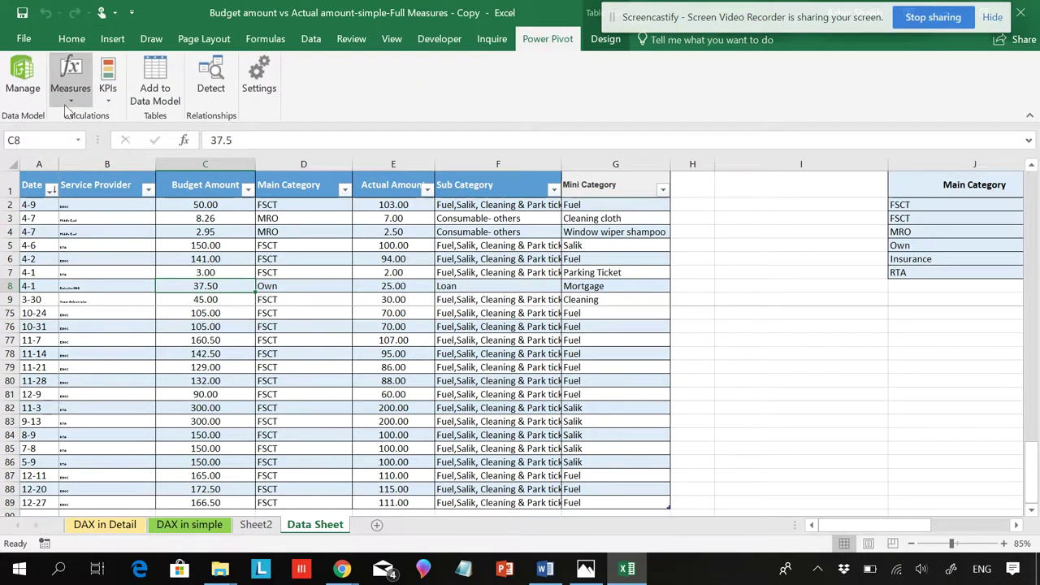
{"action": "left_click", "coordinate": [149, 86]}
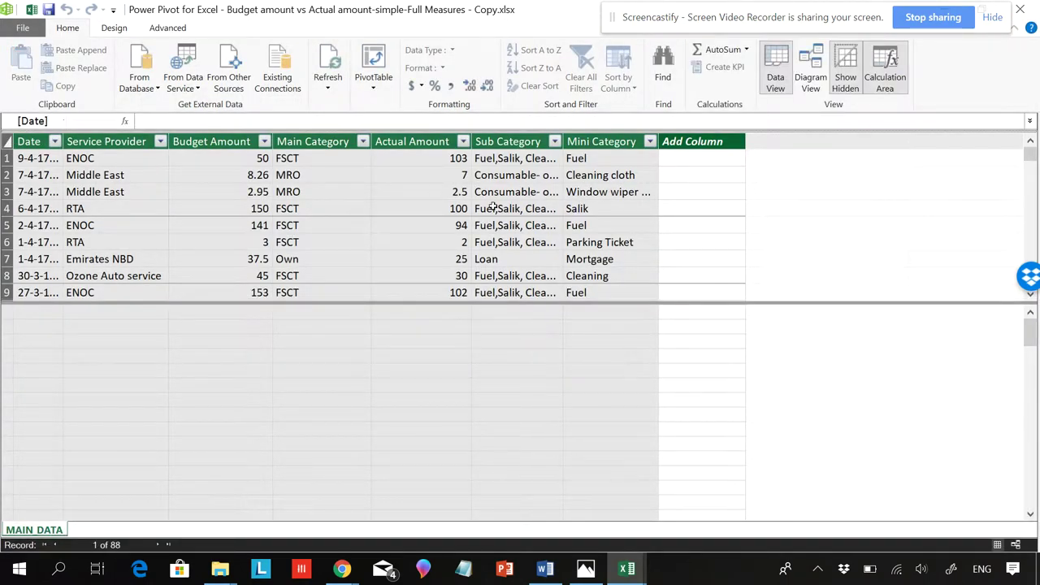
{"action": "key", "text": "alt+Tab"}
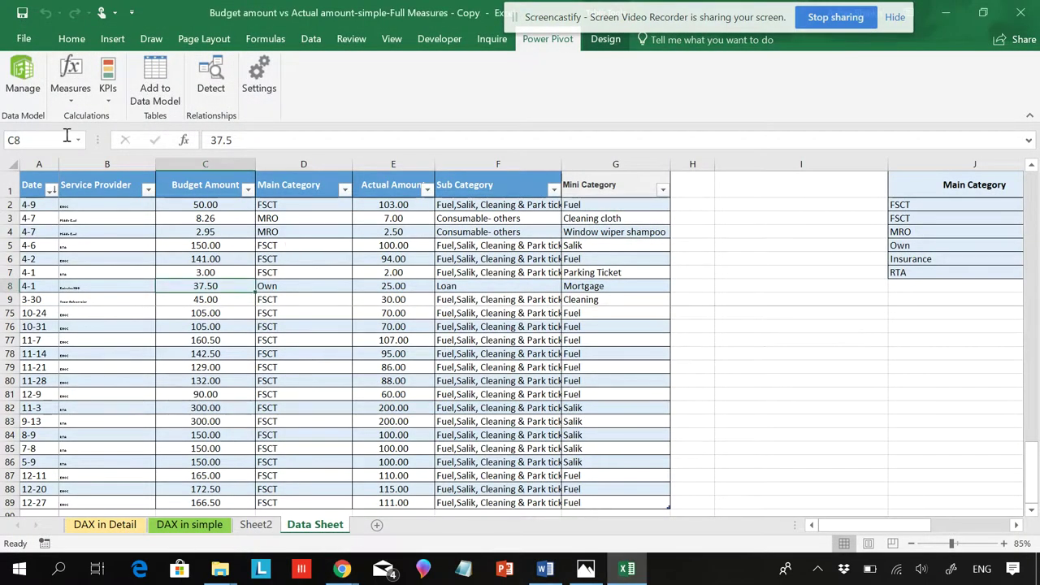
- Create a PivotTable from MAIN_DATA on a new worksheet without the Data Model, and look for a measure option in its field list
{"action": "left_click", "coordinate": [112, 39]}
{"action": "left_click", "coordinate": [24, 78]}
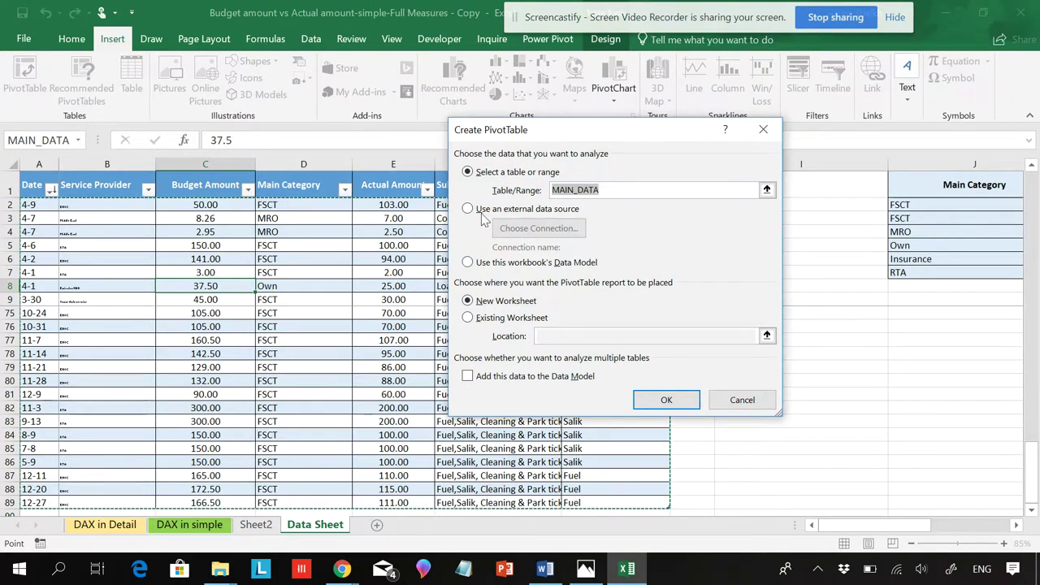
{"action": "left_click", "coordinate": [663, 400]}
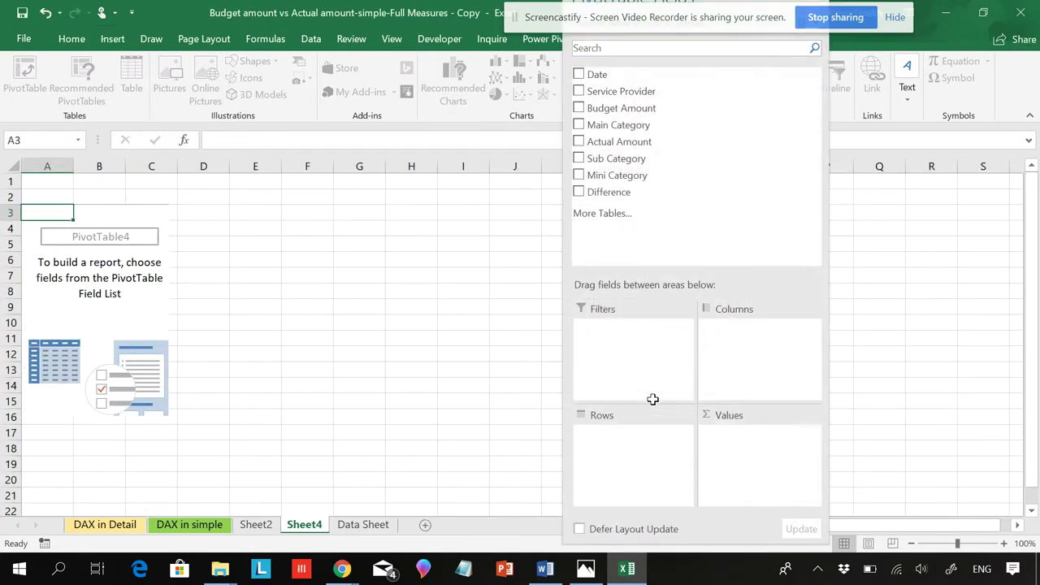
{"action": "right_click", "coordinate": [598, 75]}
- Delete the Sheet4 worksheet holding the empty PivotTable
{"action": "left_click", "coordinate": [423, 292]}
{"action": "right_click", "coordinate": [315, 525]}
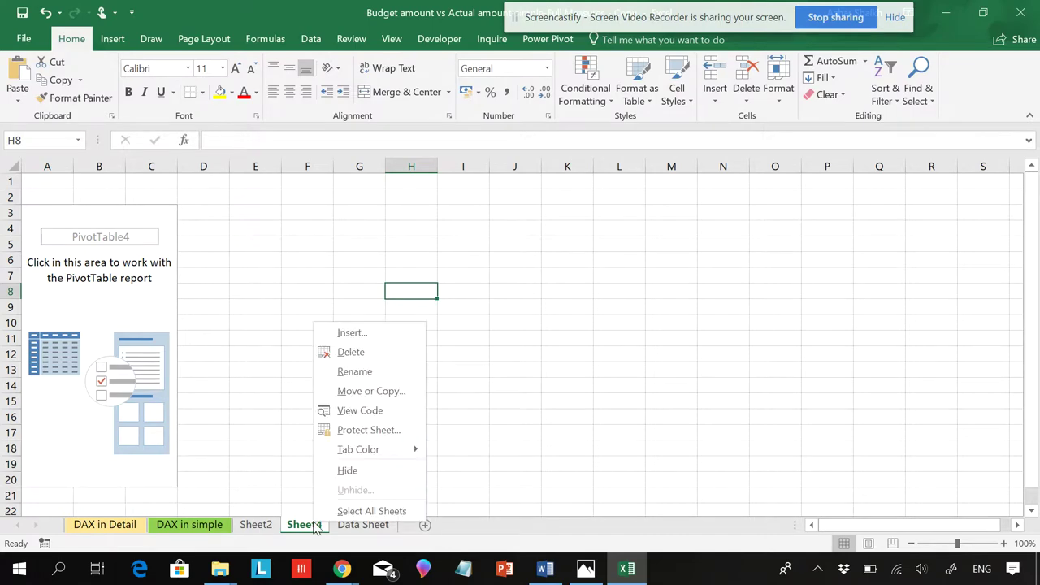
{"action": "left_click", "coordinate": [374, 358]}
{"action": "left_click", "coordinate": [494, 330]}
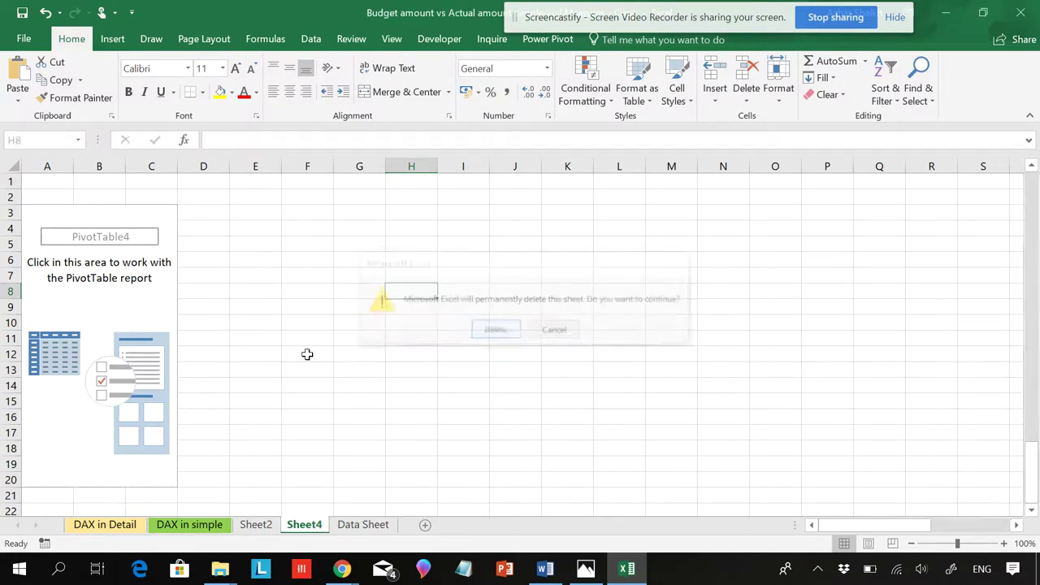
- Create a PivotTable from MAIN_DATA on a new worksheet with its data added to the Data Model
{"action": "left_click", "coordinate": [307, 327]}
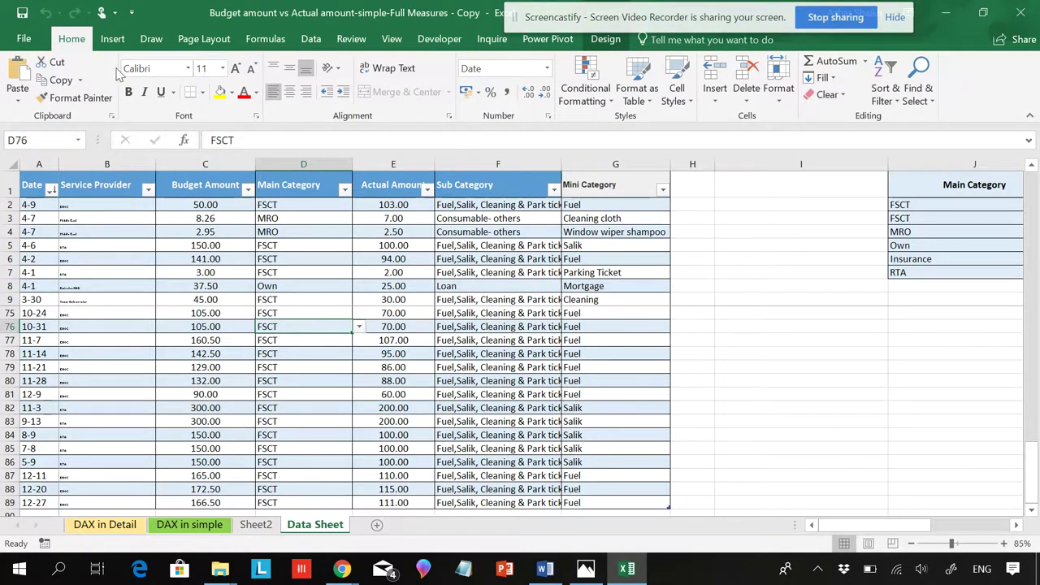
{"action": "left_click", "coordinate": [112, 39]}
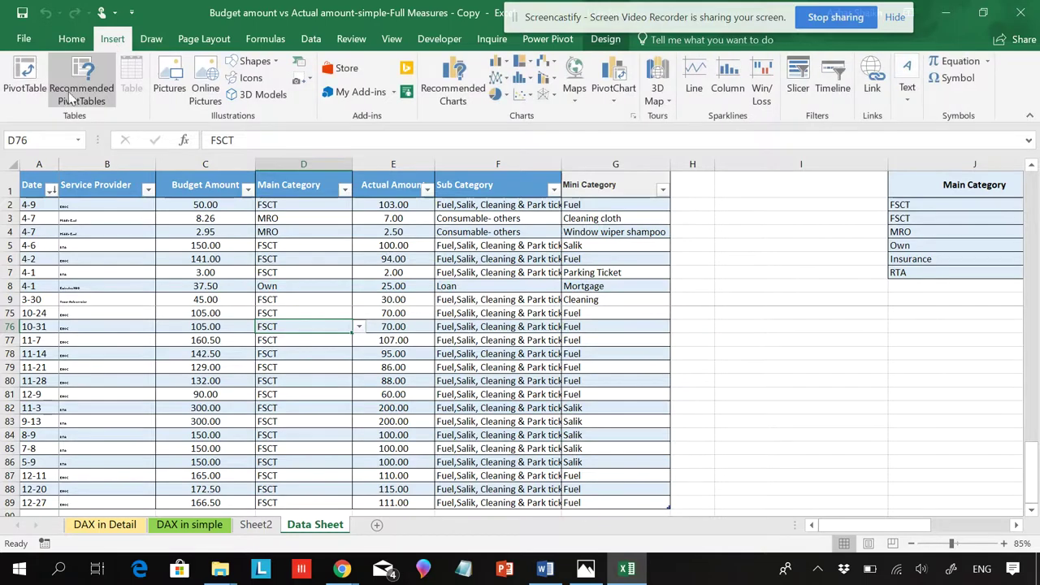
{"action": "left_click", "coordinate": [29, 75]}
{"action": "left_click", "coordinate": [514, 376]}
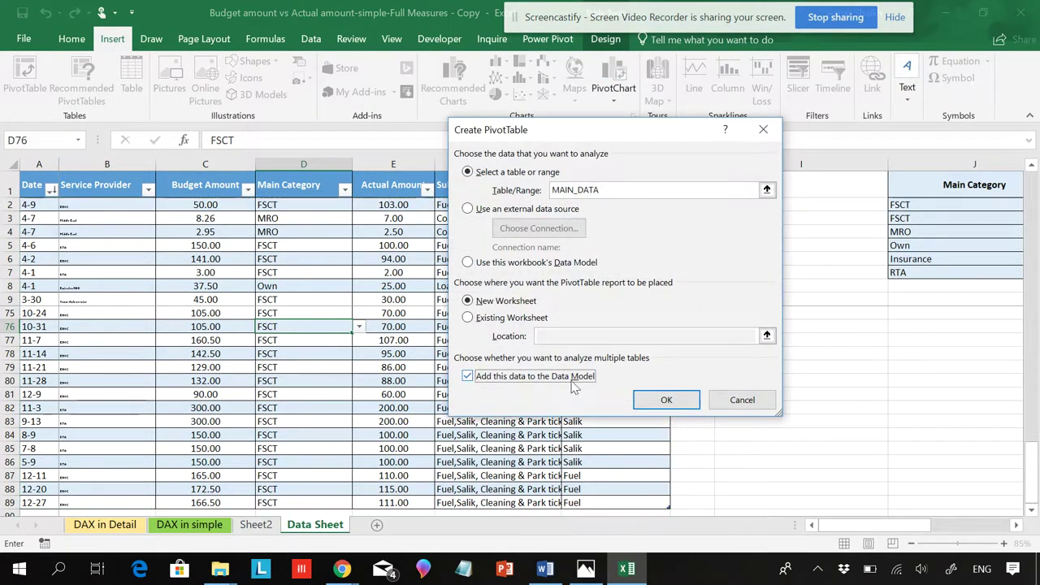
{"action": "left_click", "coordinate": [664, 398]}
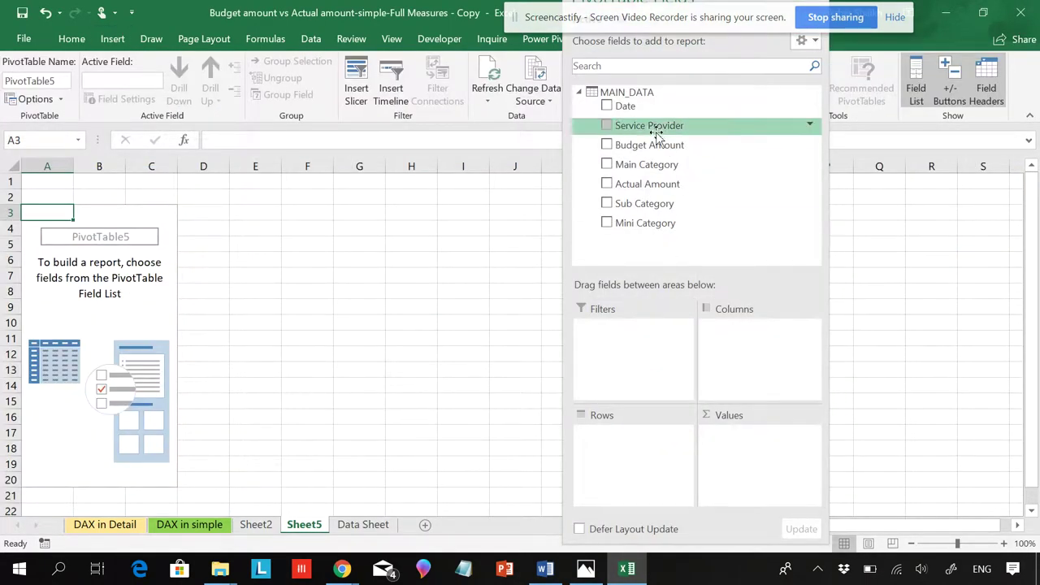
- Try to add a MAIN_DATA measure with the formula =MAIN_DATA[Budget Amount]-MAIN_DATA[Actual Amount], check the formula, and cancel the measure
{"action": "right_click", "coordinate": [631, 92]}
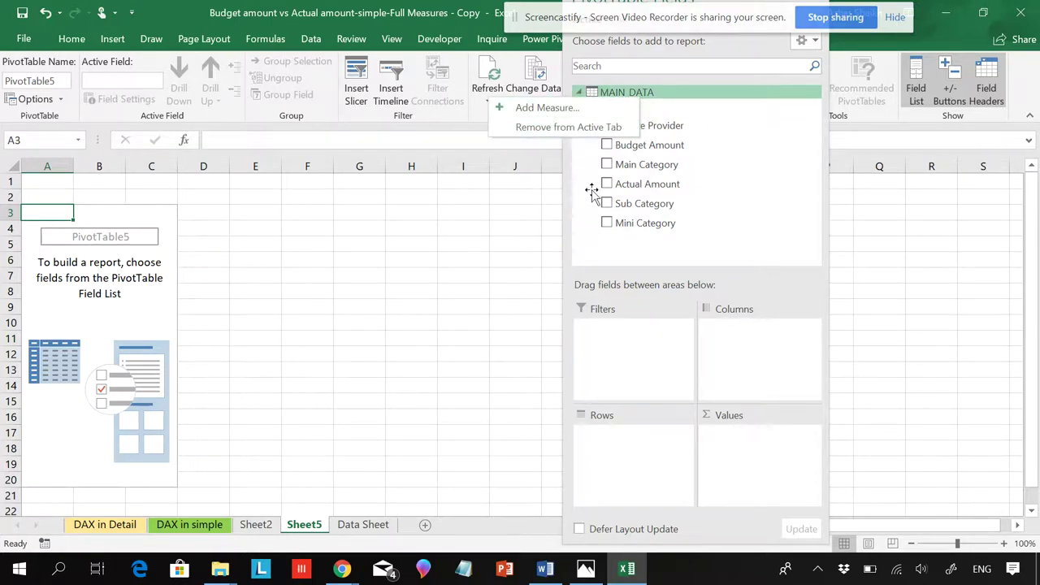
{"action": "left_click", "coordinate": [666, 95]}
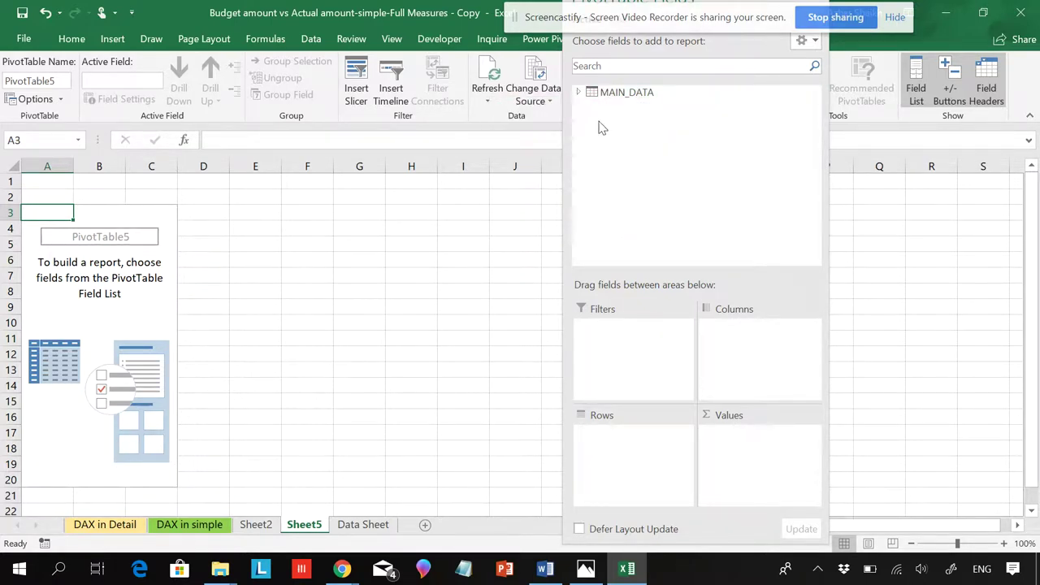
{"action": "left_click", "coordinate": [580, 93]}
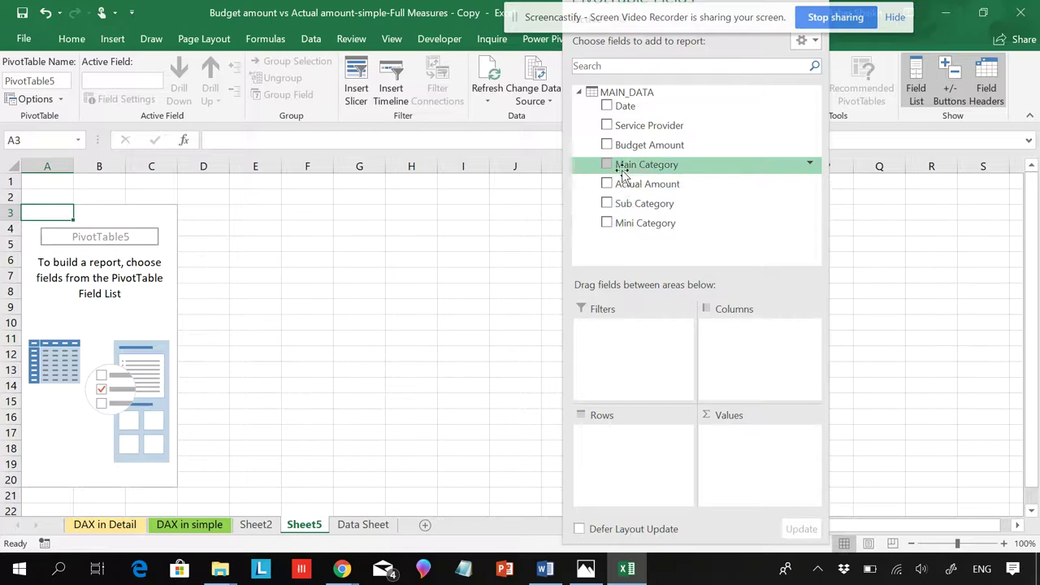
{"action": "right_click", "coordinate": [602, 92]}
{"action": "left_click", "coordinate": [566, 108]}
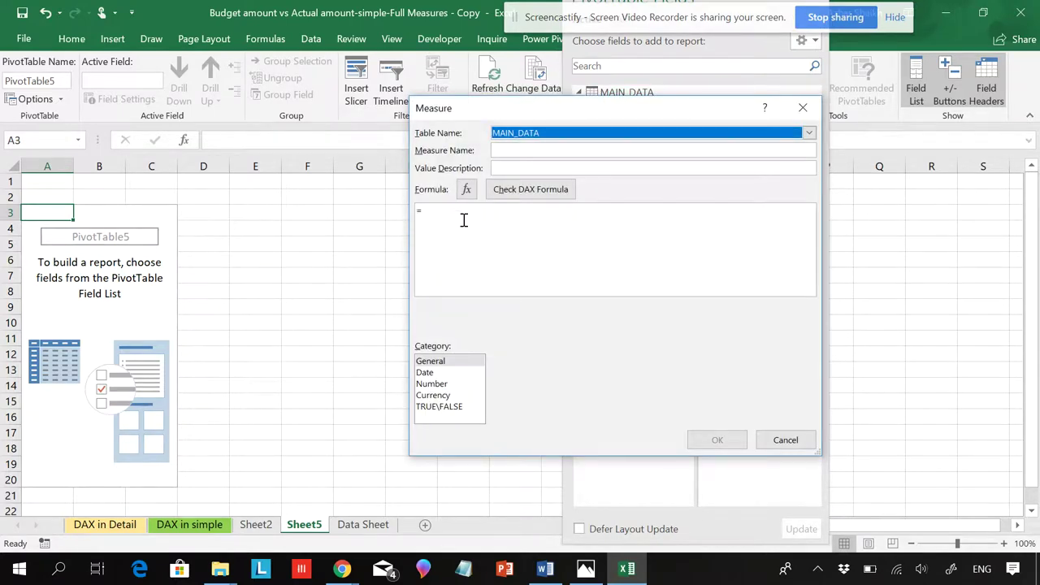
{"action": "left_click", "coordinate": [463, 220]}
{"action": "type", "text": "su"}
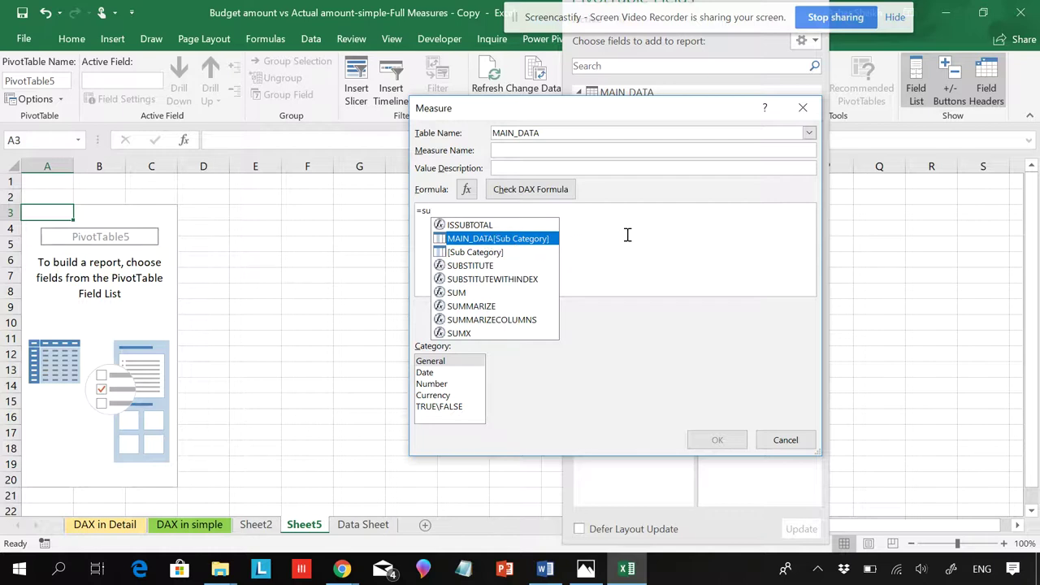
{"action": "key", "text": "BackSpace"}
{"action": "key", "text": "BackSpace"}
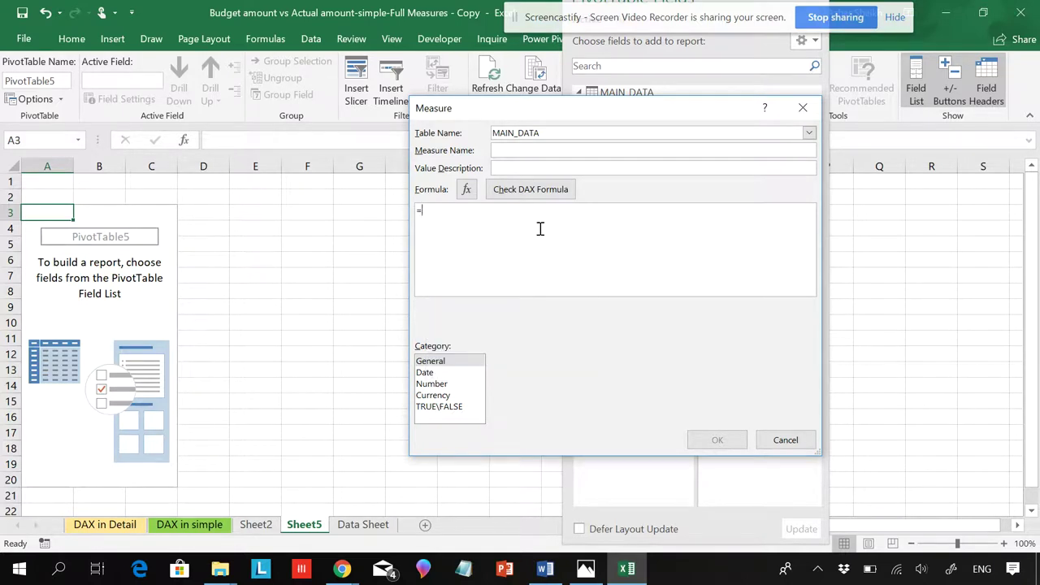
{"action": "type", "text": "ma"}
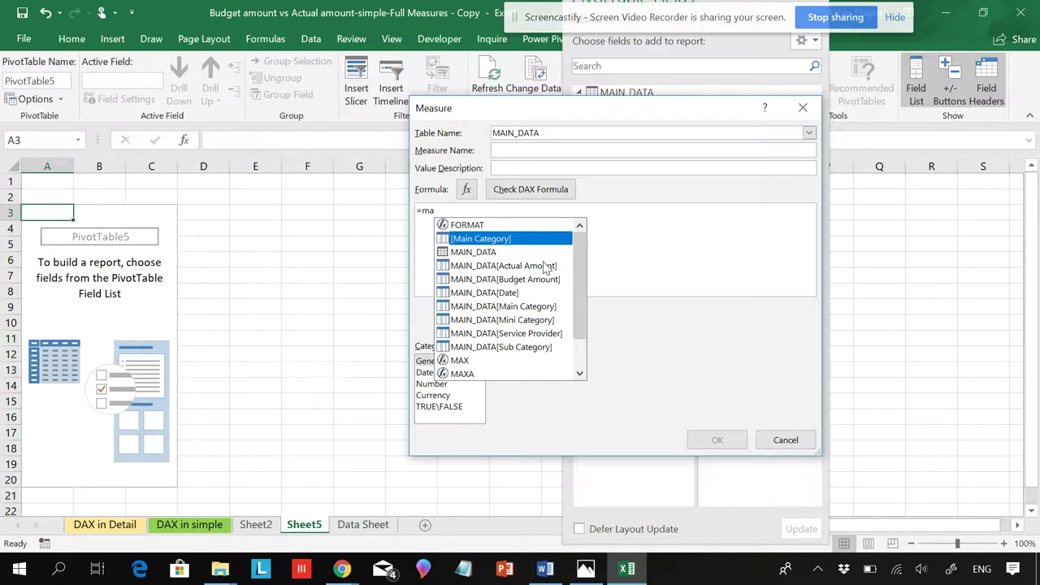
{"action": "double_click", "coordinate": [530, 281]}
{"action": "type", "text": "-m"}
{"action": "double_click", "coordinate": [648, 254]}
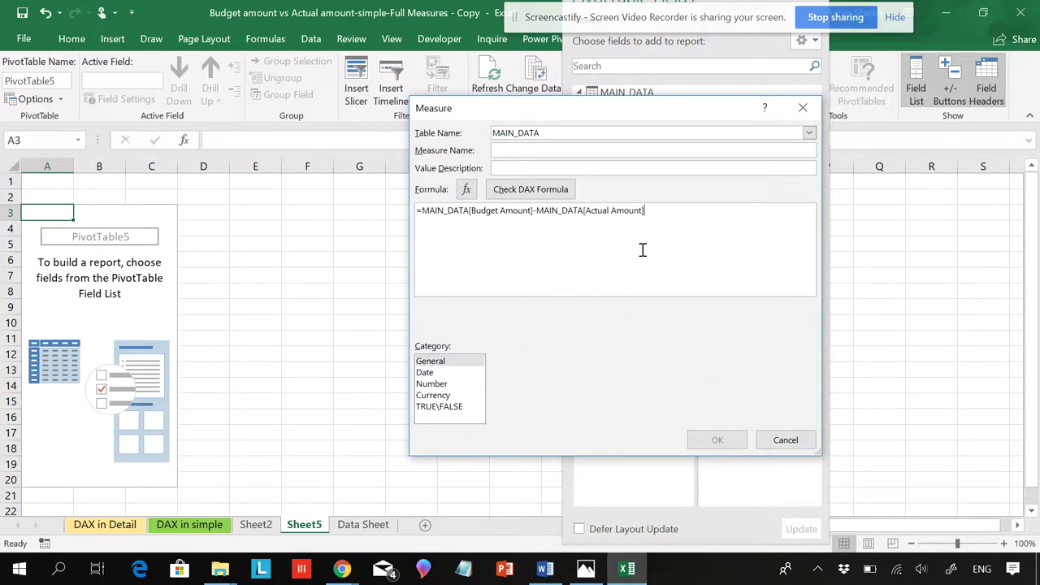
{"action": "left_click", "coordinate": [531, 190]}
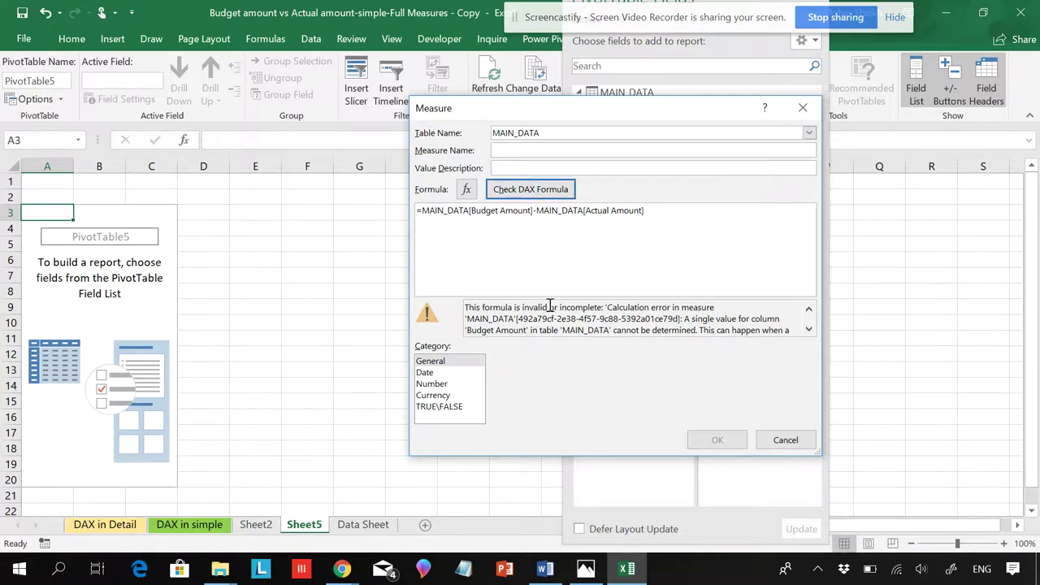
{"action": "left_click", "coordinate": [788, 442]}
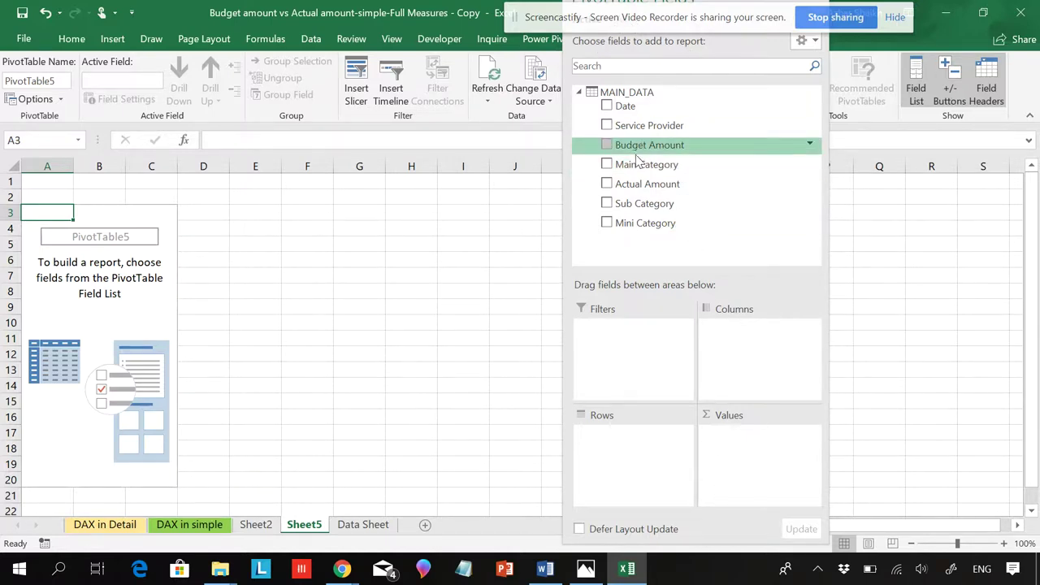
- In the Power Pivot data model, add Sum measures for the Budget Amount and Actual Amount columns, and return to the workbook
{"action": "left_click", "coordinate": [393, 269]}
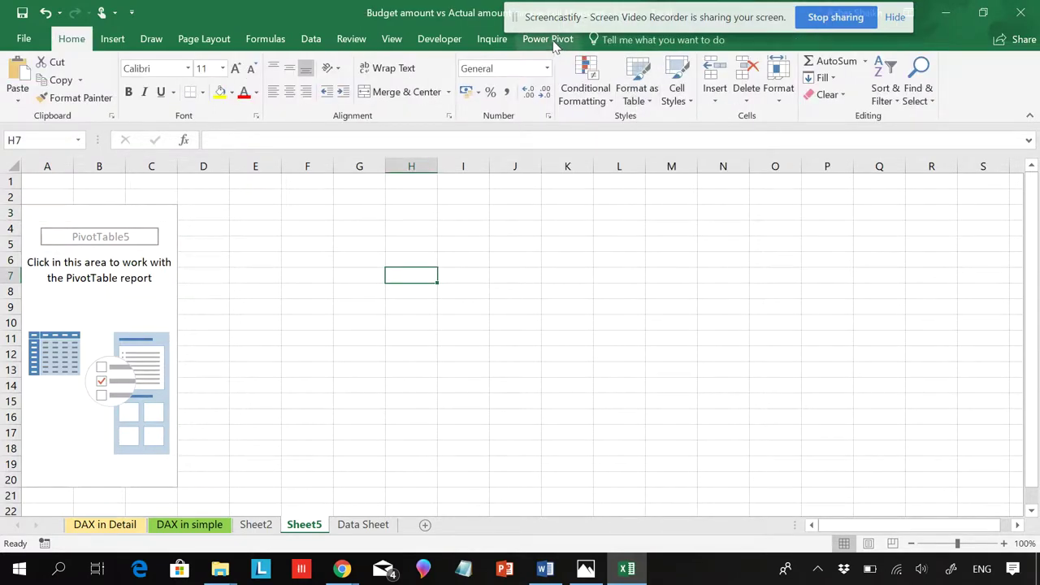
{"action": "left_click", "coordinate": [551, 41]}
{"action": "left_click", "coordinate": [22, 77]}
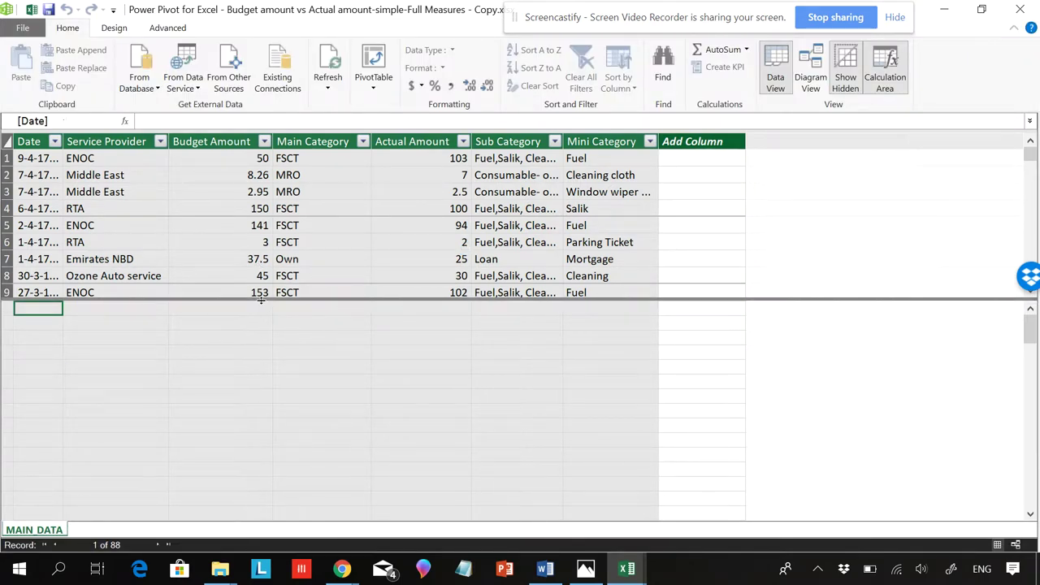
{"action": "left_click", "coordinate": [263, 310]}
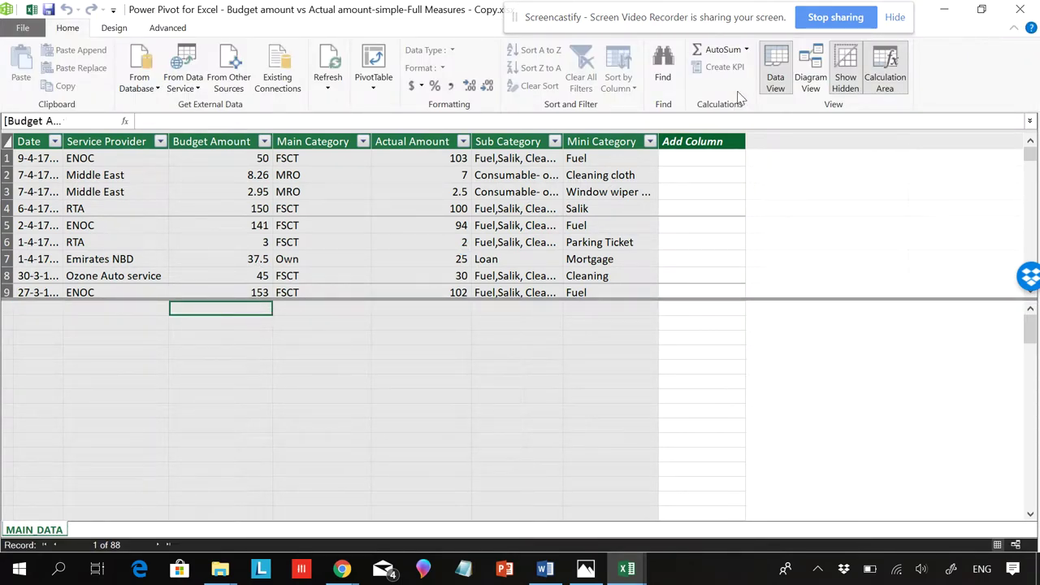
{"action": "left_click", "coordinate": [746, 51]}
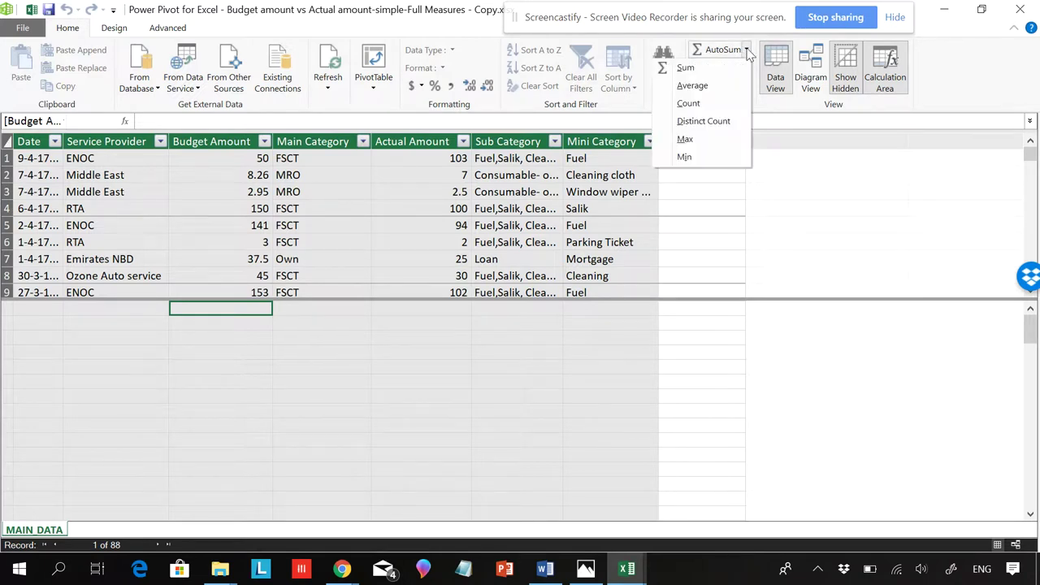
{"action": "left_click", "coordinate": [686, 70]}
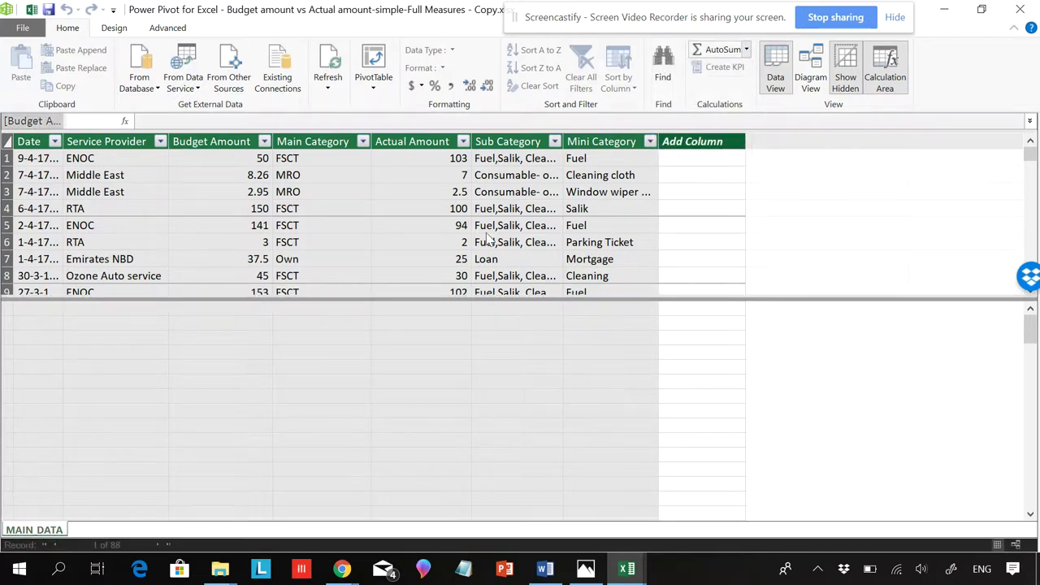
{"action": "left_click", "coordinate": [434, 308]}
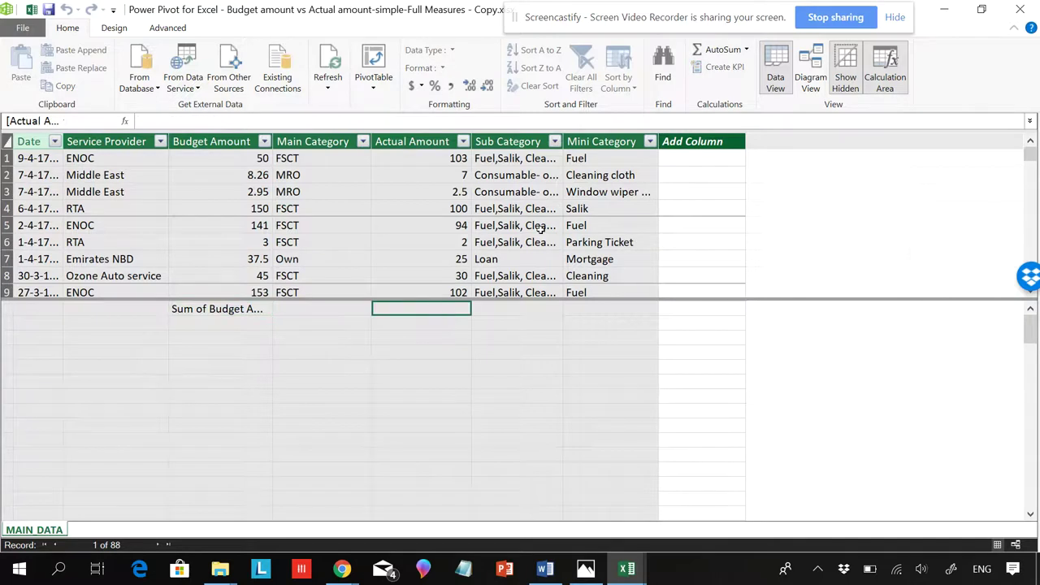
{"action": "left_click", "coordinate": [717, 59]}
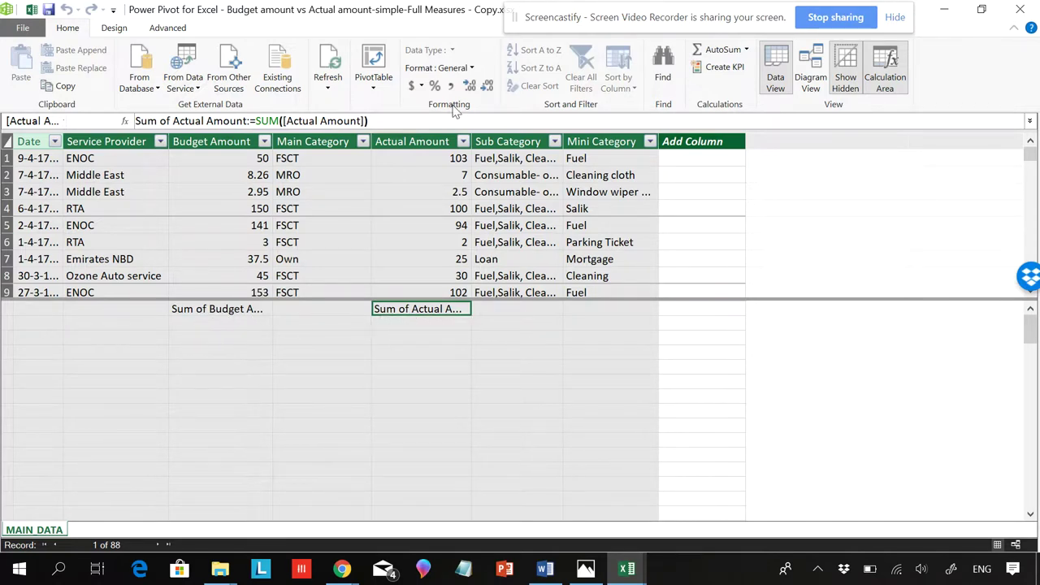
{"action": "left_click", "coordinate": [1020, 10]}
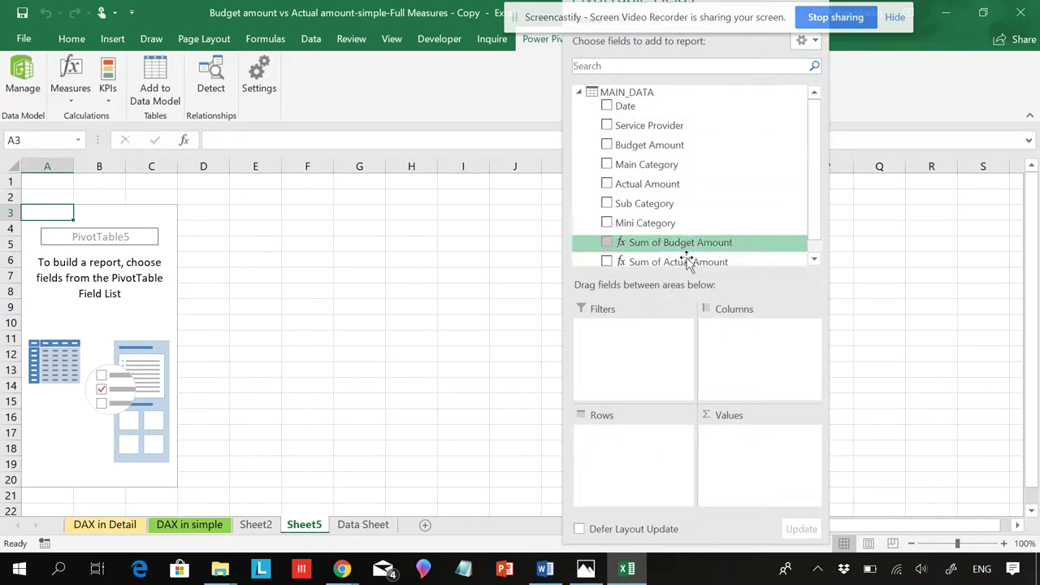
- Start a new MAIN_DATA measure with the formula =[Sum of Budget Amount]-[Sum of Actual Amount] and check the formula
{"action": "scroll", "coordinate": [819, 195], "scroll_direction": "down", "scroll_amount": 1}
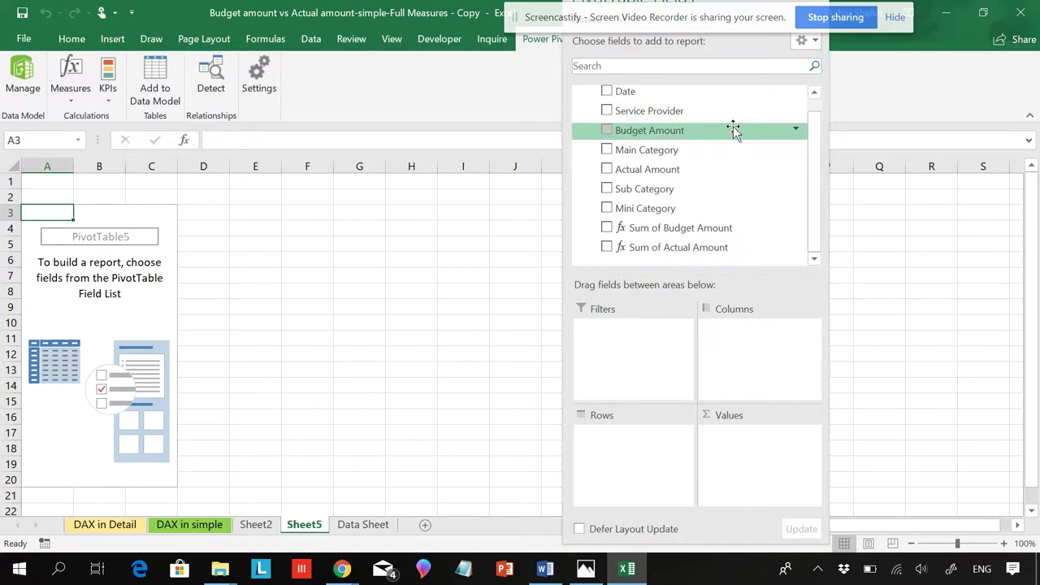
{"action": "scroll", "coordinate": [708, 107], "scroll_direction": "up", "scroll_amount": 1}
{"action": "right_click", "coordinate": [654, 92]}
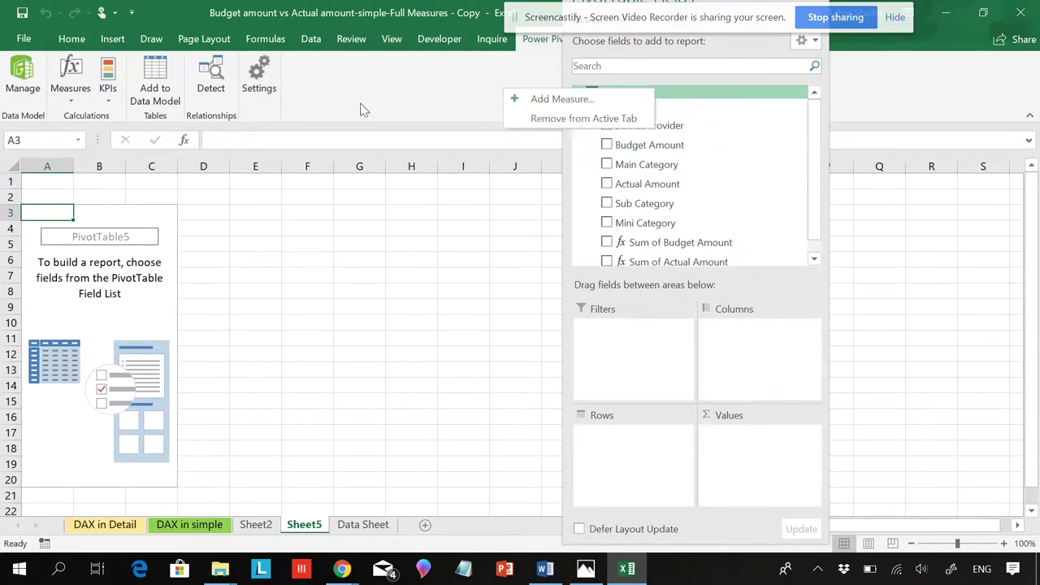
{"action": "left_click", "coordinate": [61, 101]}
{"action": "left_click", "coordinate": [61, 102]}
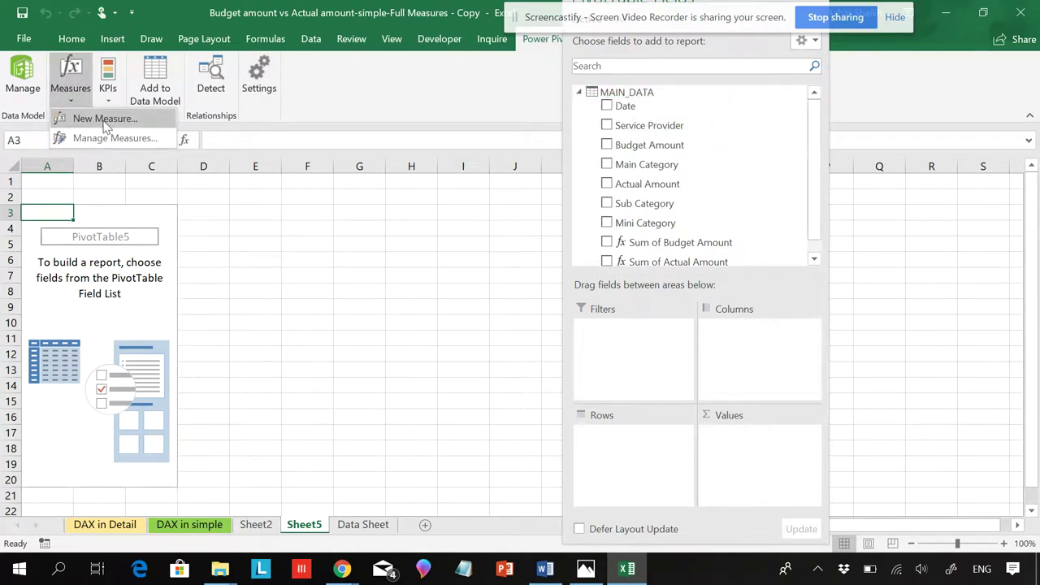
{"action": "left_click", "coordinate": [105, 120]}
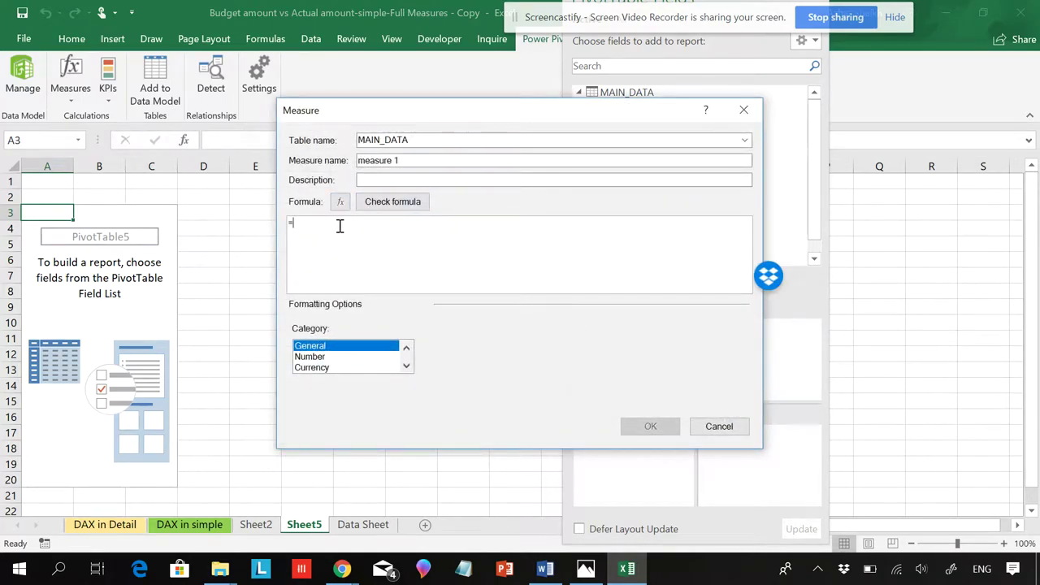
{"action": "type", "text": "su"}
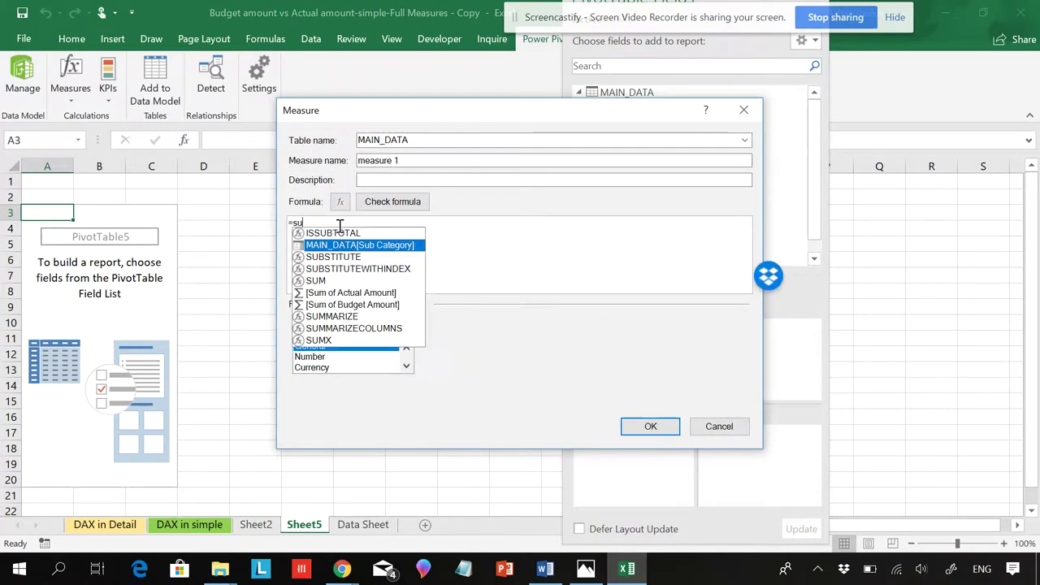
{"action": "double_click", "coordinate": [348, 305]}
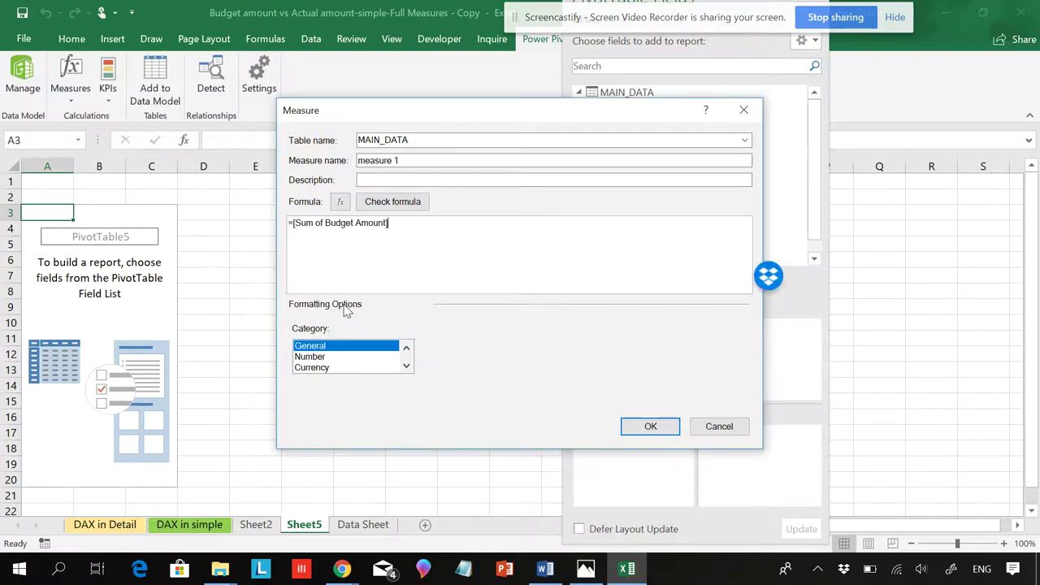
{"action": "type", "text": "-s"}
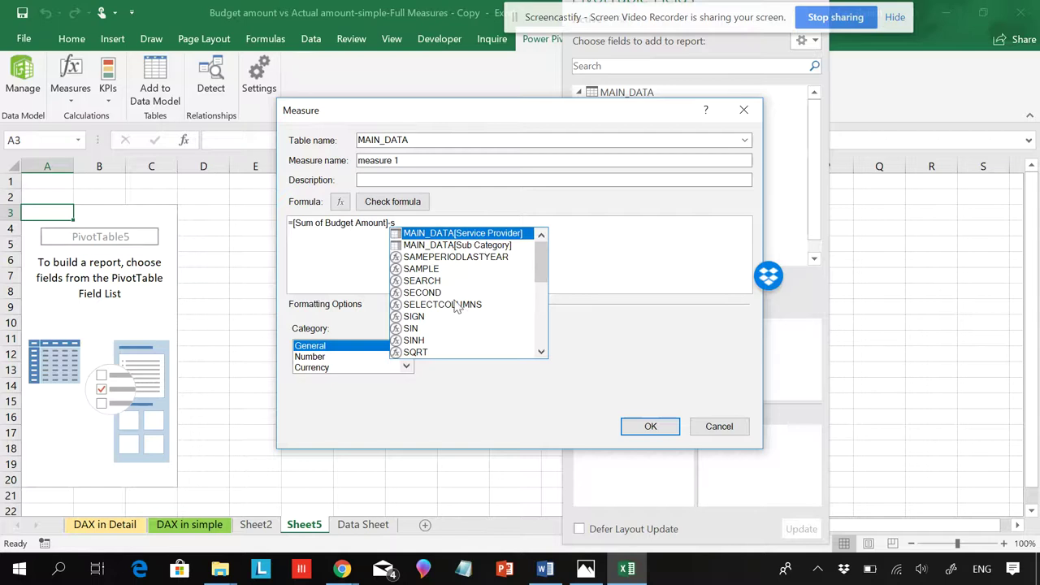
{"action": "left_click_drag", "start_coordinate": [537, 252], "coordinate": [538, 336]}
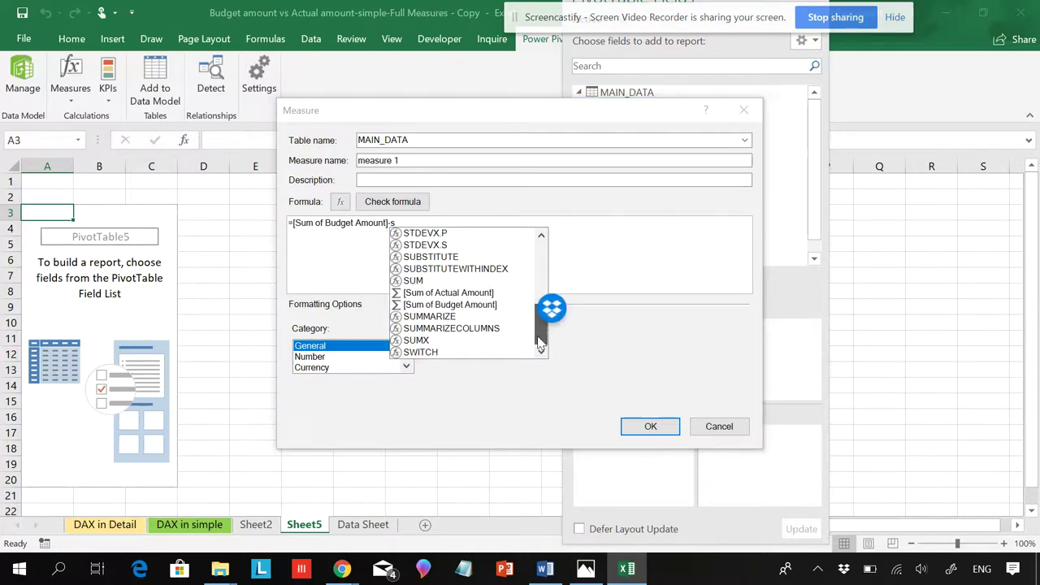
{"action": "double_click", "coordinate": [471, 293]}
{"action": "left_click", "coordinate": [393, 207]}
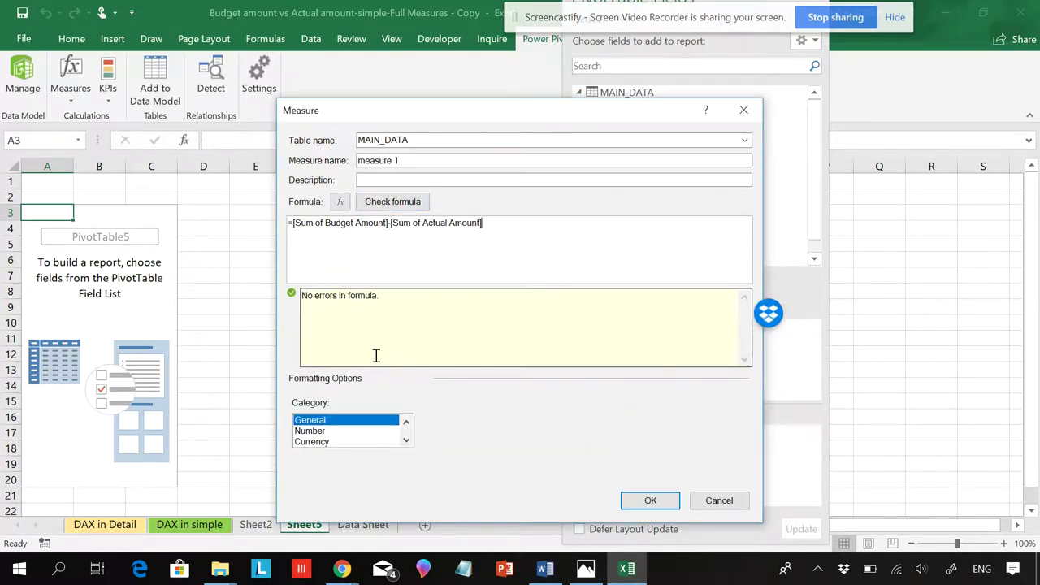
- Format the new measure as Number, name it Difference, and save it
{"action": "left_click", "coordinate": [341, 431]}
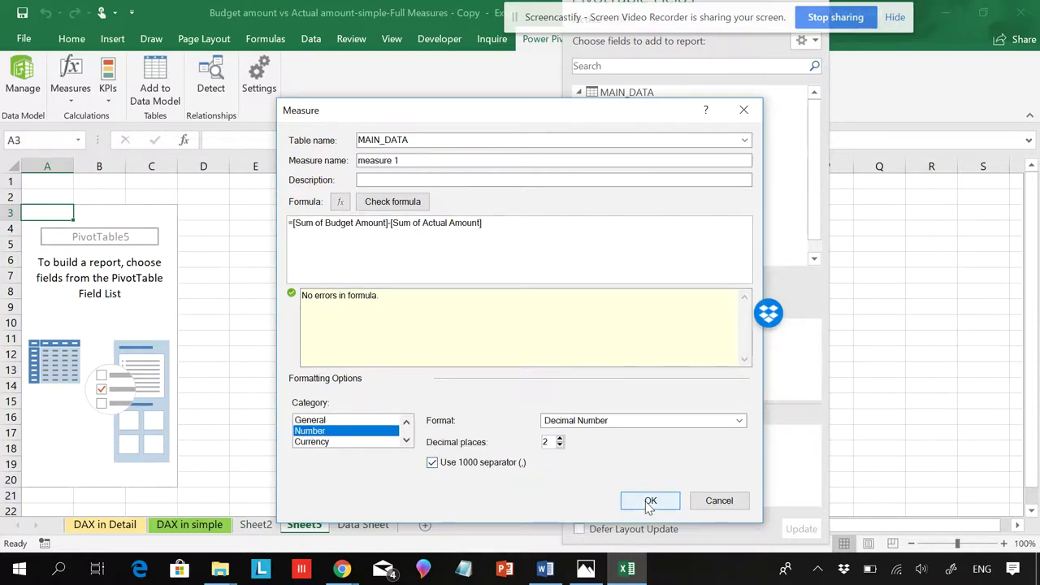
{"action": "left_click_drag", "start_coordinate": [423, 160], "coordinate": [342, 158]}
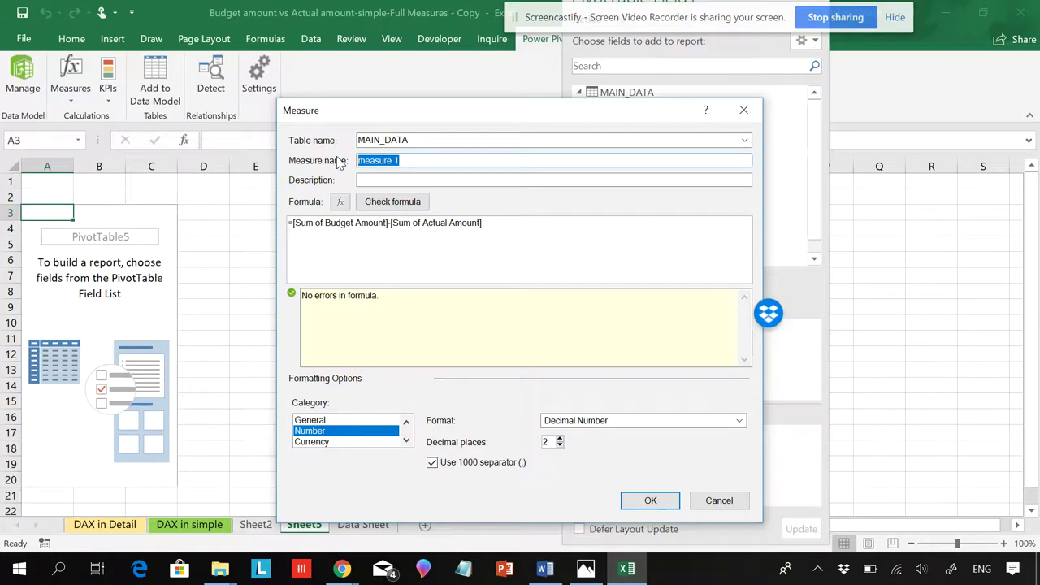
{"action": "type", "text": "Difference"}
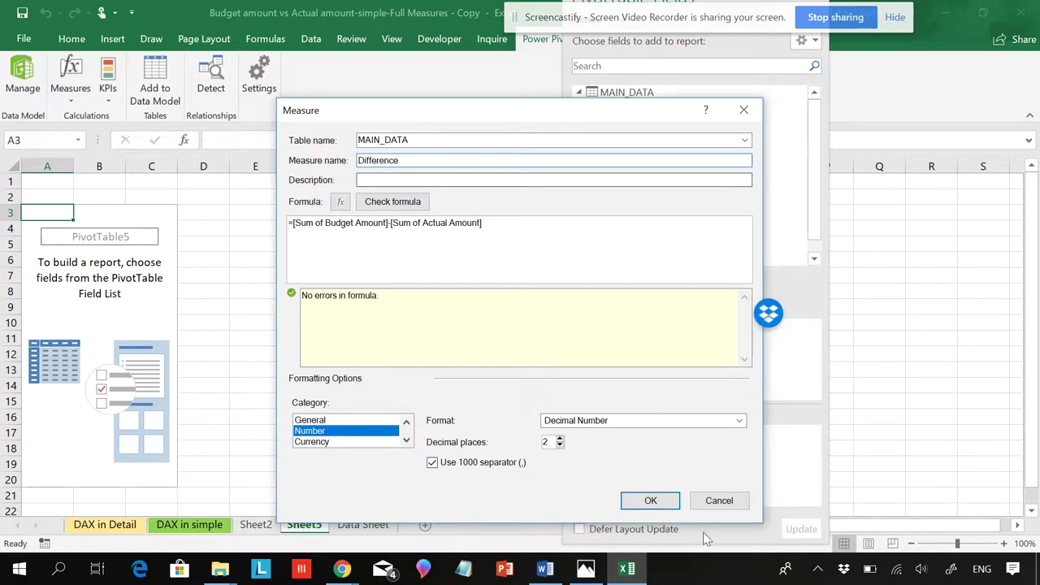
{"action": "left_click", "coordinate": [650, 500]}
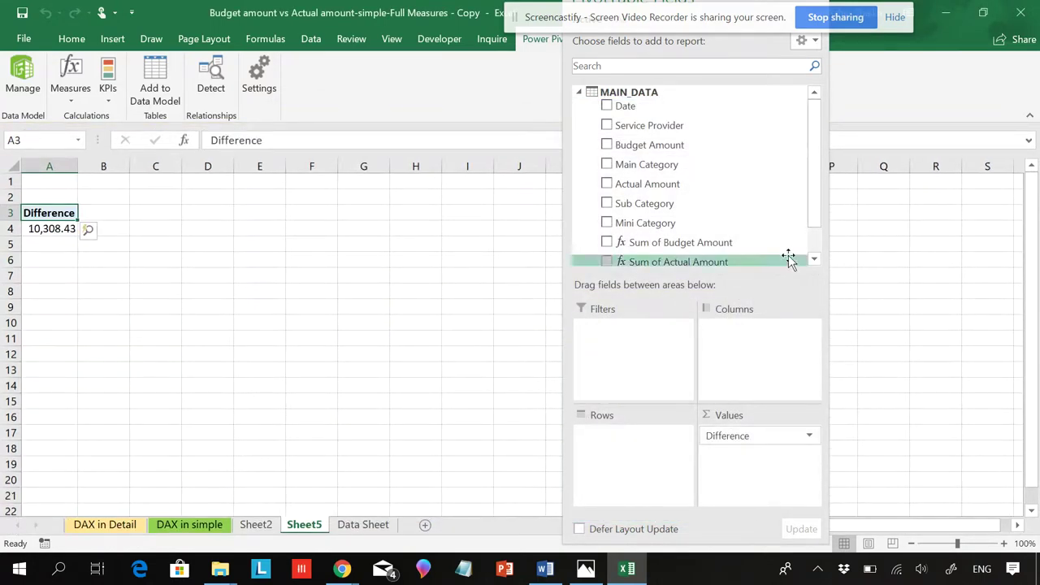
- Place Sum of Budget Amount and Sum of Actual Amount before Difference in the PivotTable values, with Main Category as rows
{"action": "left_click_drag", "start_coordinate": [818, 209], "coordinate": [801, 250]}
{"action": "left_click_drag", "start_coordinate": [638, 213], "coordinate": [735, 432]}
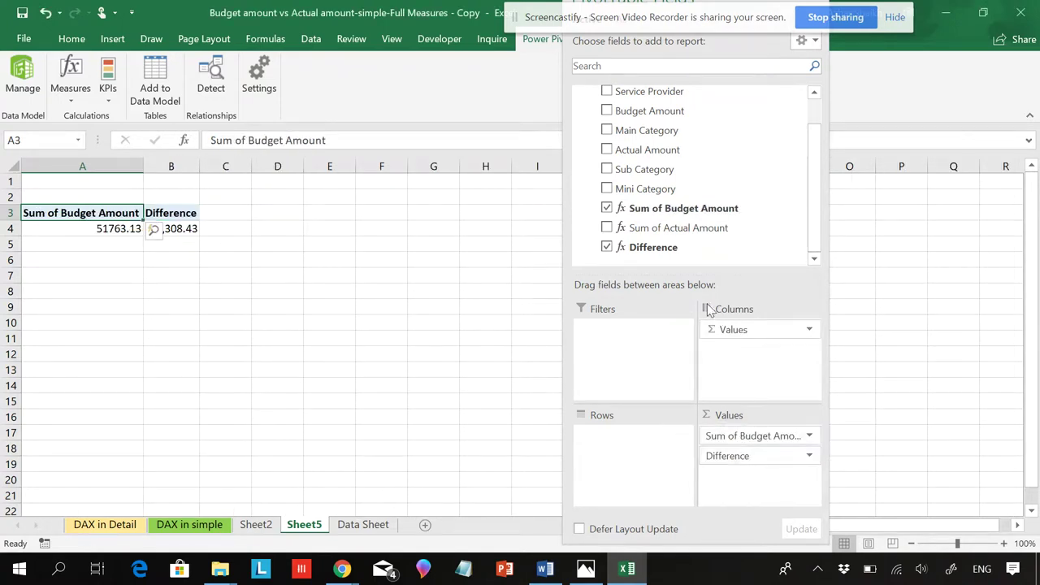
{"action": "left_click_drag", "start_coordinate": [680, 231], "coordinate": [764, 445]}
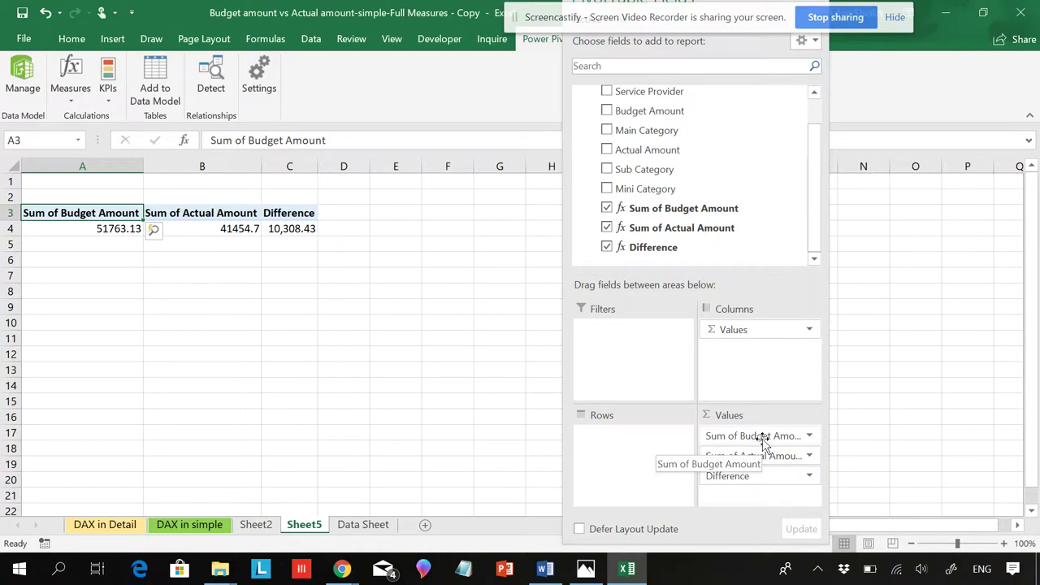
{"action": "left_click", "coordinate": [608, 132]}
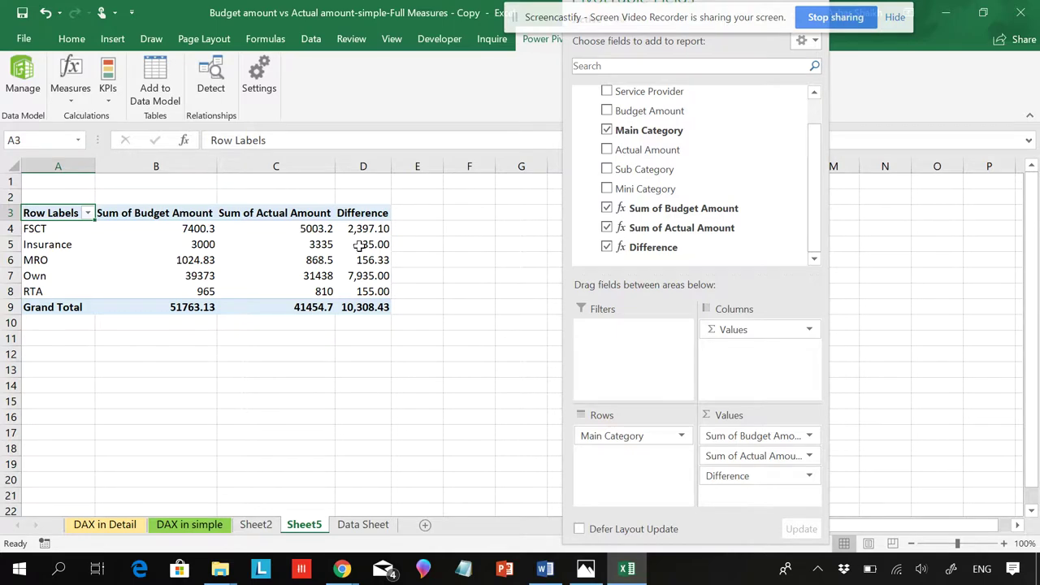
- Review the formulas of the Difference, Sum of Actual Amount and Sum of Budget Amount measures in the list of existing measures
{"action": "left_click", "coordinate": [113, 96]}
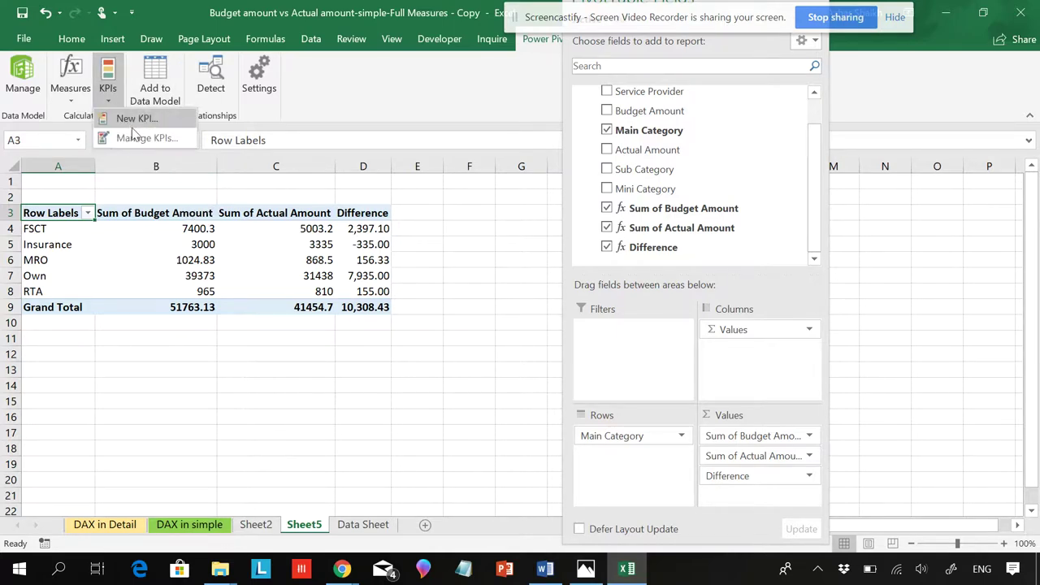
{"action": "left_click", "coordinate": [71, 93]}
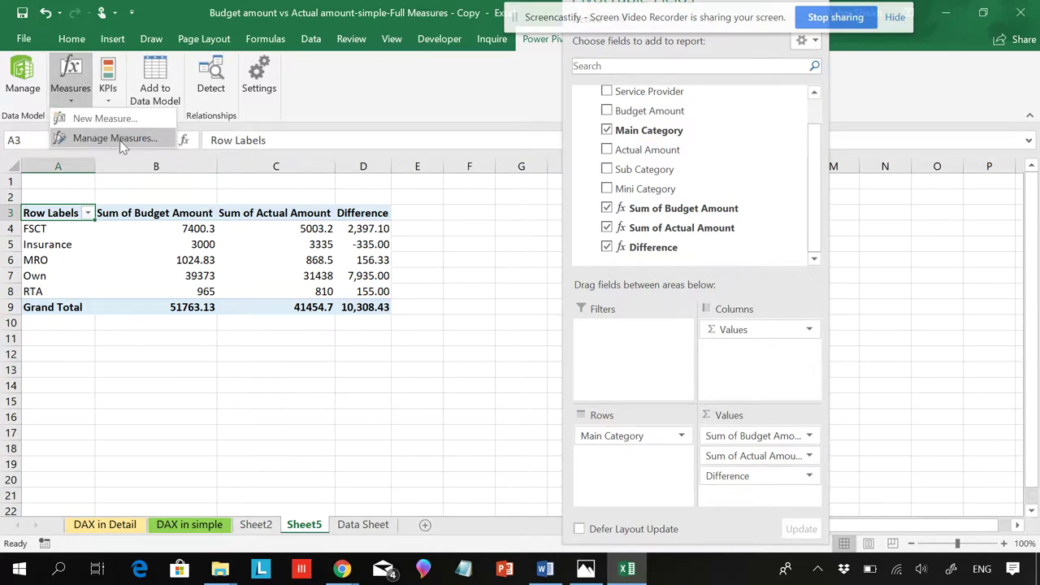
{"action": "left_click", "coordinate": [122, 138]}
{"action": "left_click", "coordinate": [382, 167]}
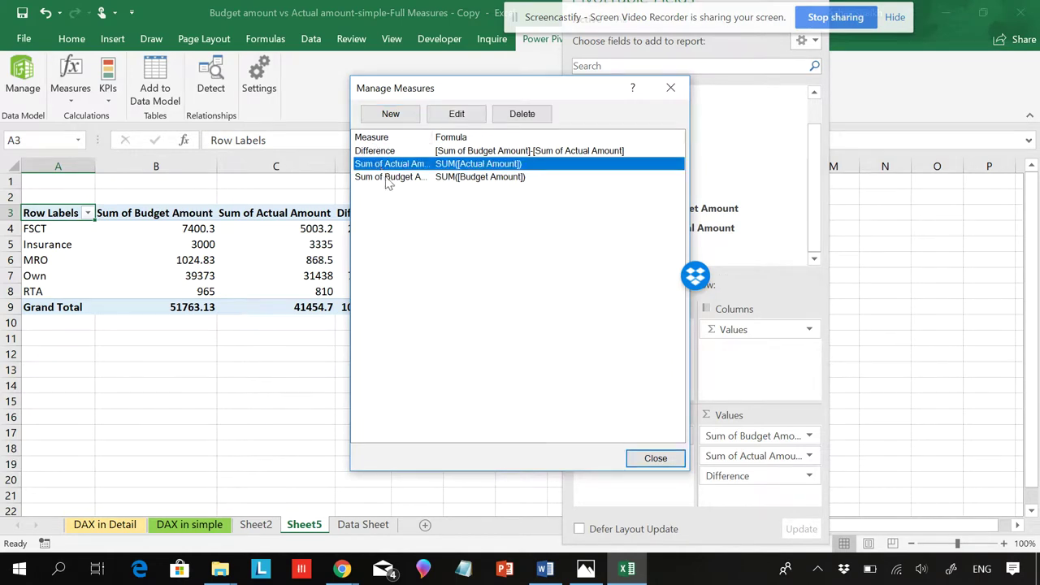
{"action": "left_click", "coordinate": [389, 180]}
{"action": "left_click", "coordinate": [416, 165]}
{"action": "left_click", "coordinate": [410, 176]}
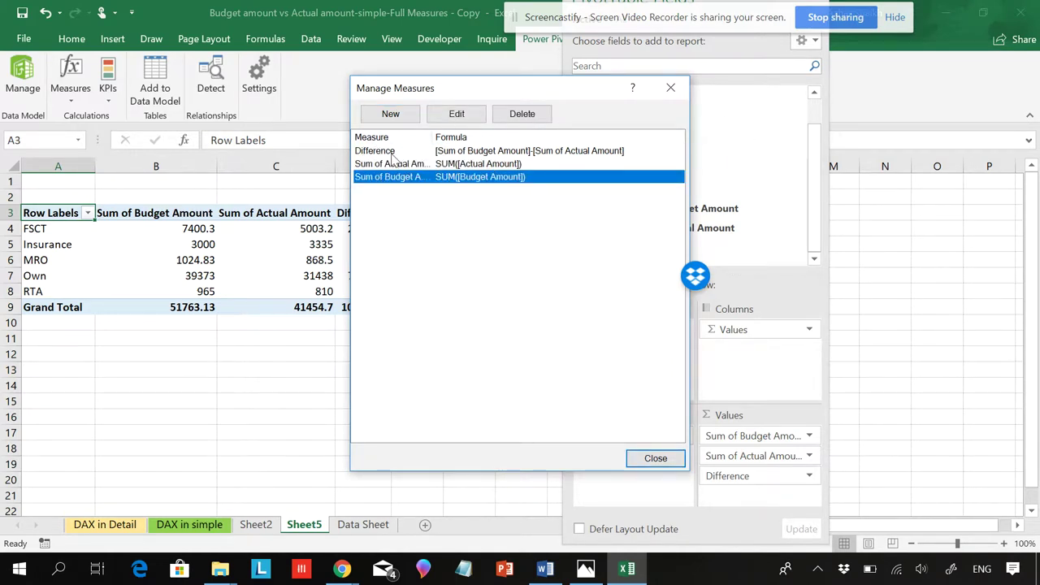
{"action": "left_click", "coordinate": [392, 154]}
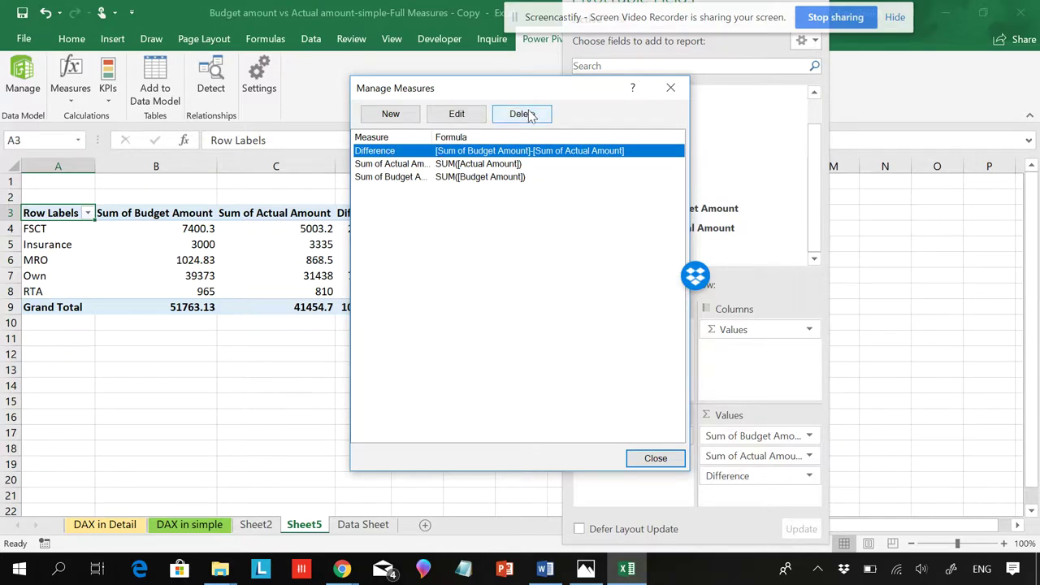
{"action": "left_click", "coordinate": [671, 87]}
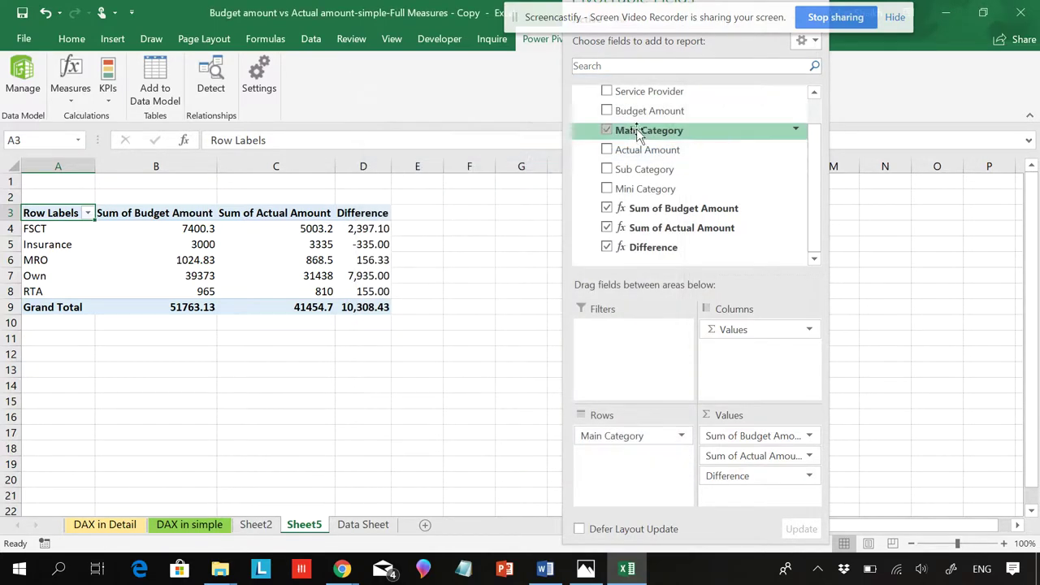
- Inspect the editing options of the Sum of Budget Amount measure in the field list and its formula in the data model
{"action": "right_click", "coordinate": [646, 210]}
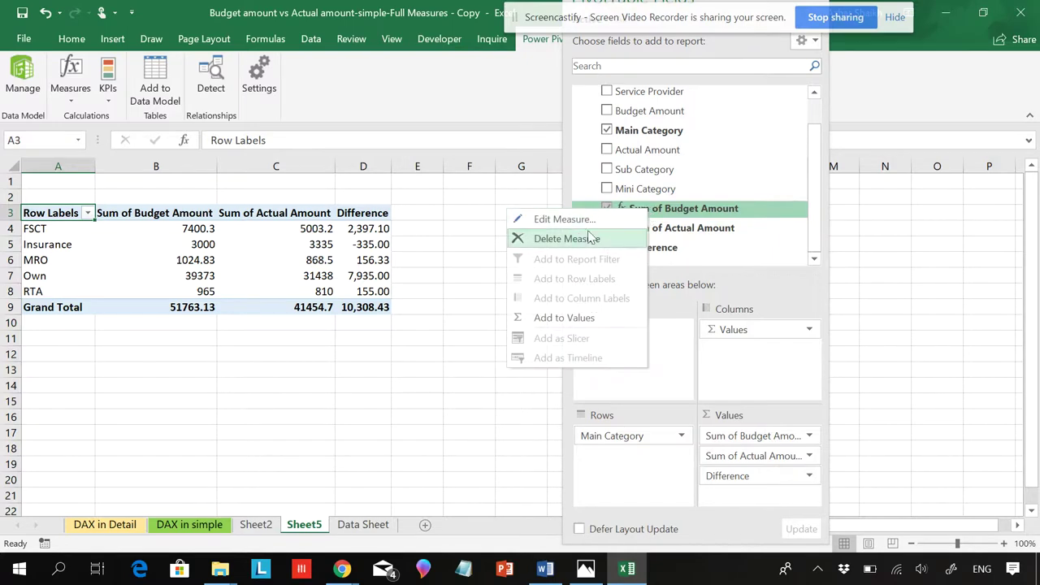
{"action": "left_click", "coordinate": [20, 86]}
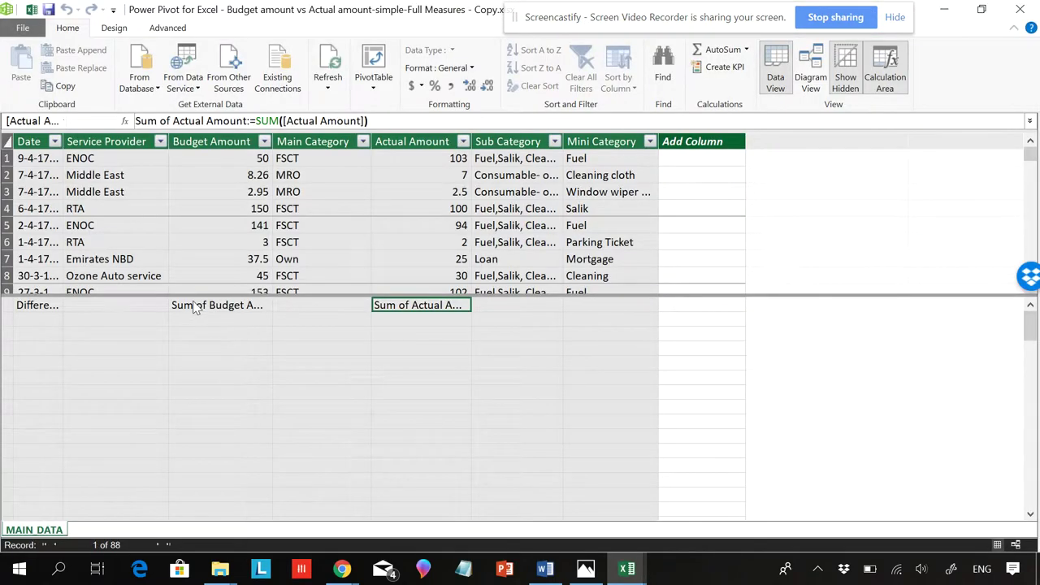
{"action": "left_click", "coordinate": [208, 306]}
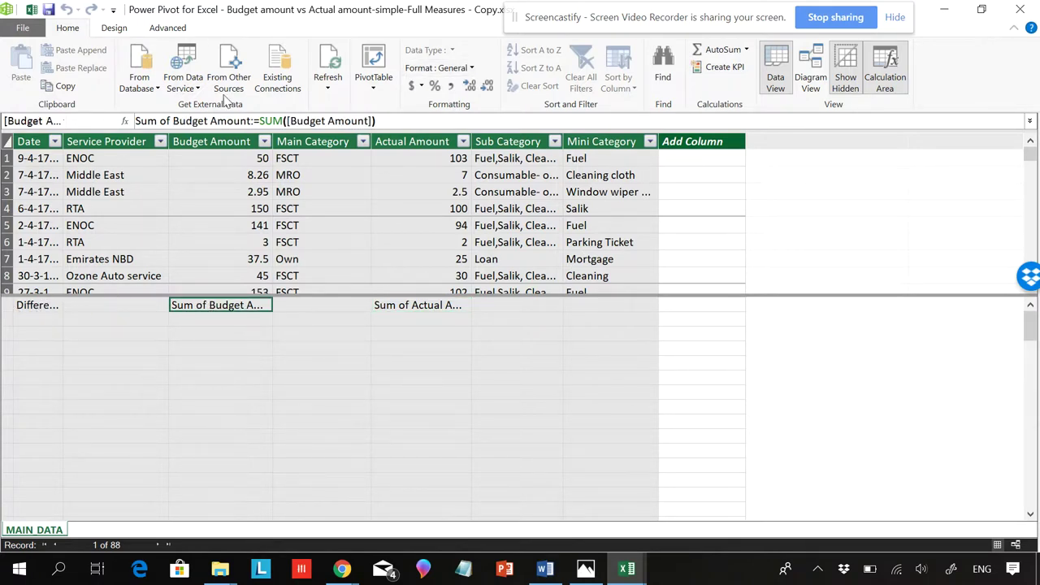
{"action": "left_click", "coordinate": [1012, 18]}
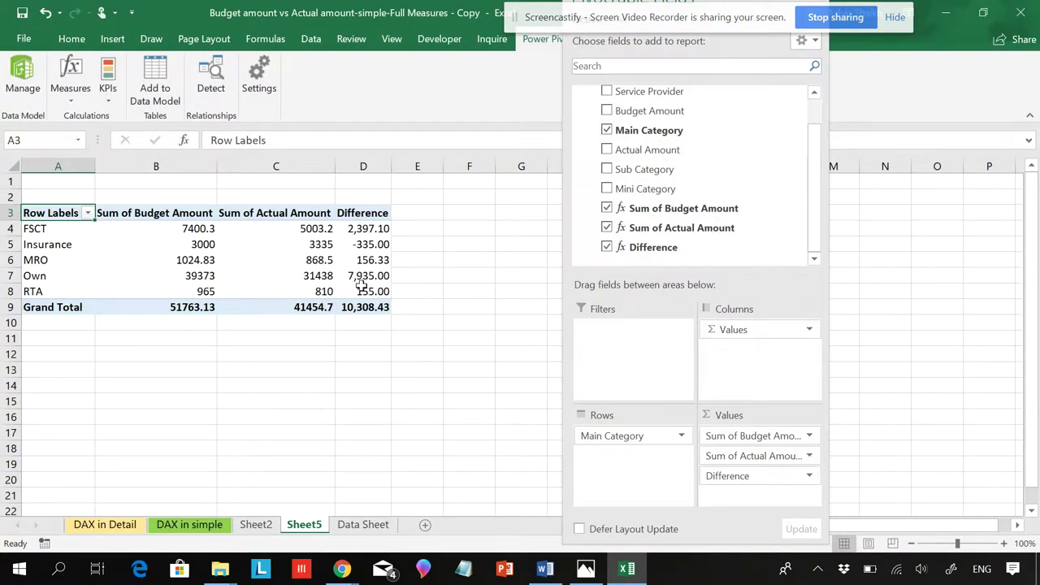
- Delete the Sum of Budget Amount measure from the data model and try adding Difference to the PivotTable values
{"action": "left_click", "coordinate": [22, 75]}
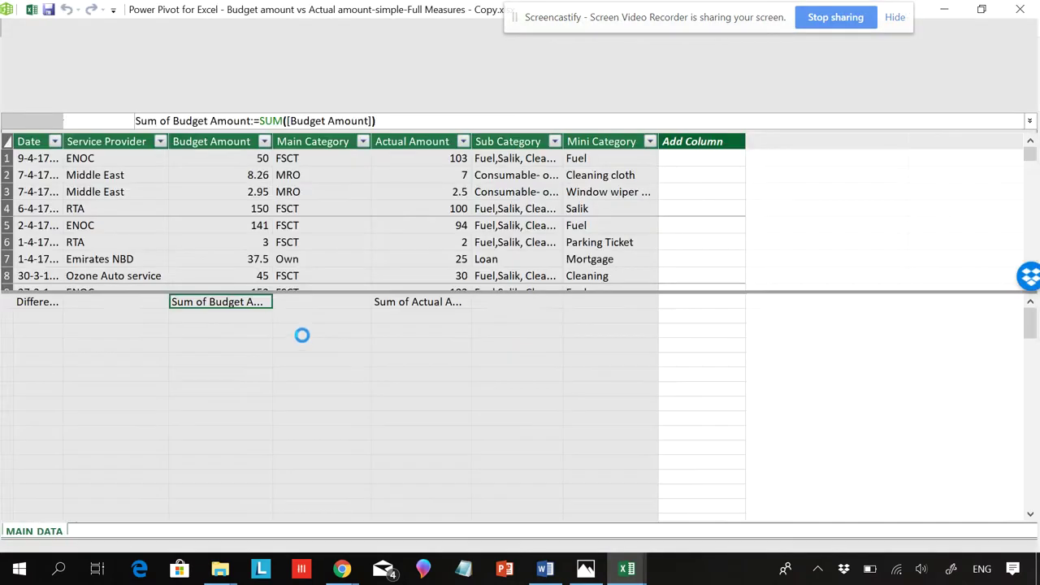
{"action": "right_click", "coordinate": [249, 300]}
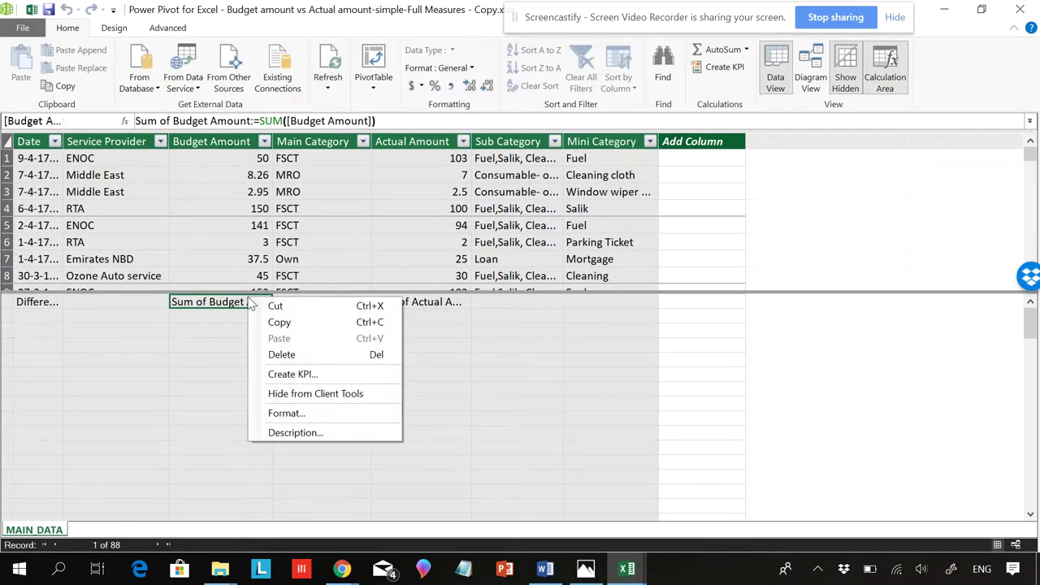
{"action": "left_click", "coordinate": [298, 351]}
{"action": "left_click", "coordinate": [529, 309]}
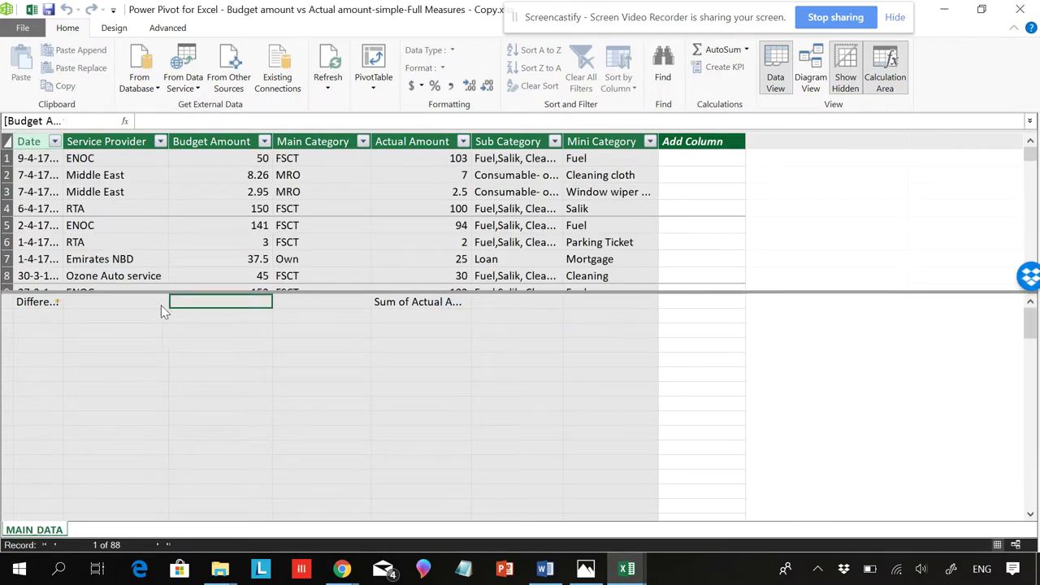
{"action": "left_click", "coordinate": [1020, 9]}
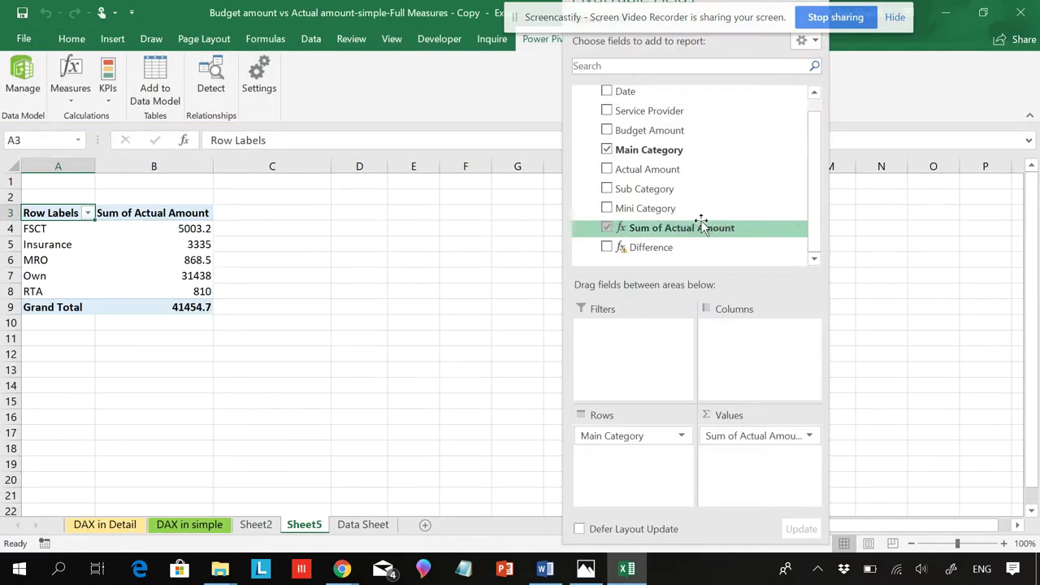
{"action": "left_click_drag", "start_coordinate": [682, 248], "coordinate": [749, 473]}
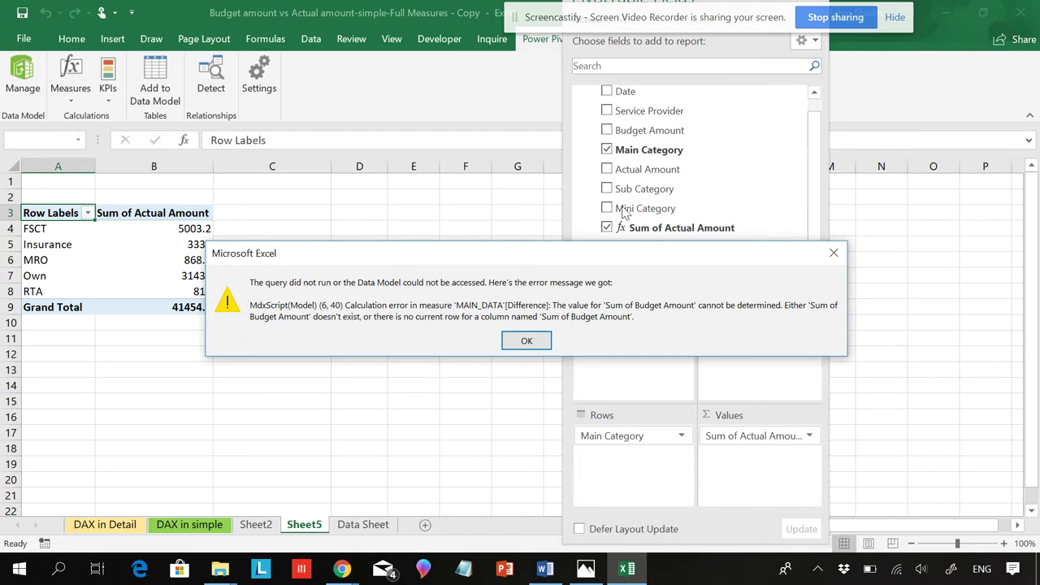
{"action": "left_click", "coordinate": [526, 340]}
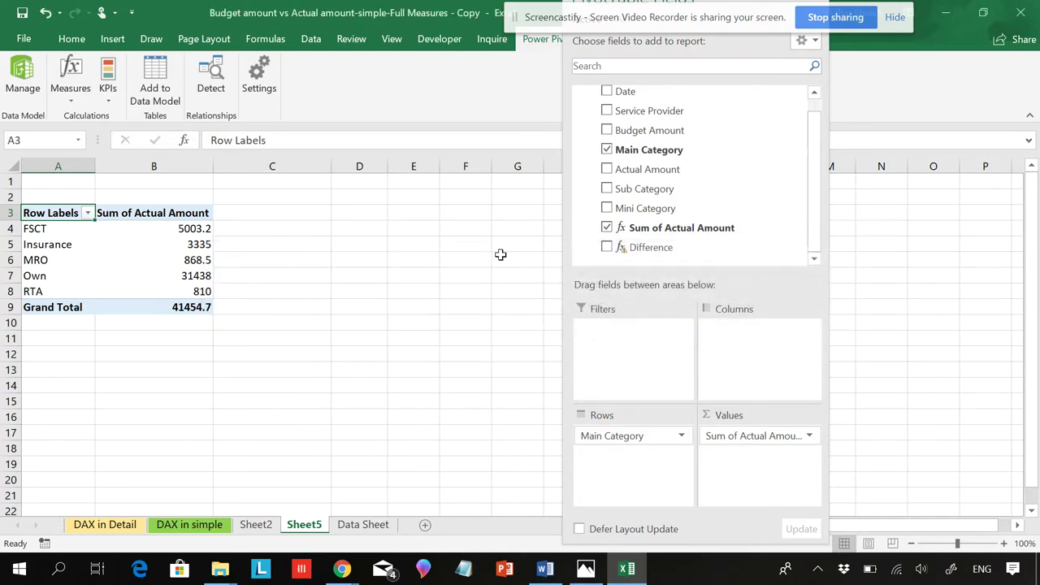
- Recreate the Sum measure for the Budget Amount column in the data model with AutoSum and return to the workbook
{"action": "left_click", "coordinate": [22, 77]}
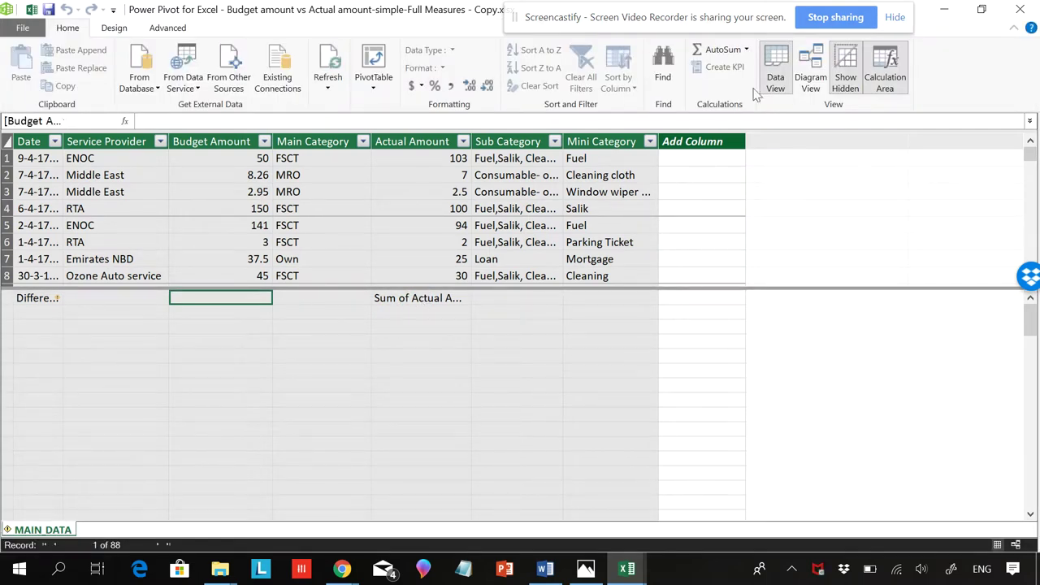
{"action": "left_click", "coordinate": [718, 49]}
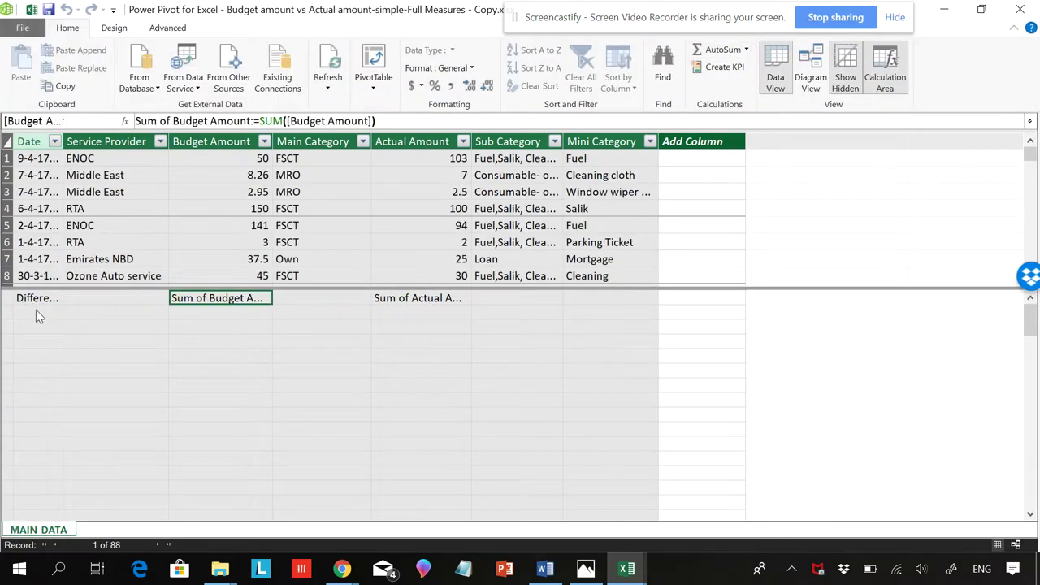
{"action": "left_click", "coordinate": [1020, 9]}
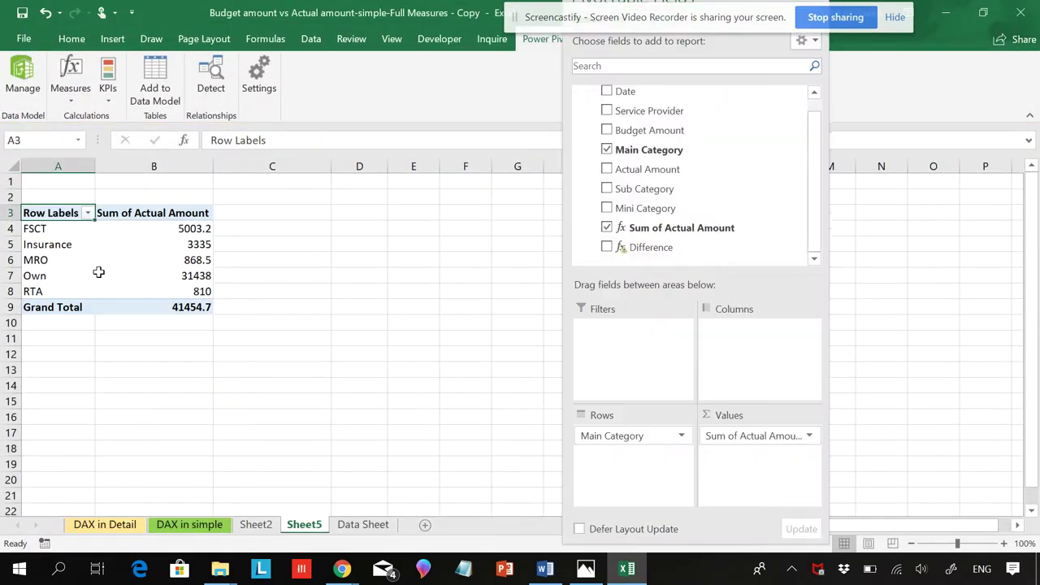
- Add Sum of Budget Amount and Difference to the PivotTable values, in that order below Sum of Actual Amount
{"action": "scroll", "coordinate": [816, 225], "scroll_direction": "down", "scroll_amount": 1}
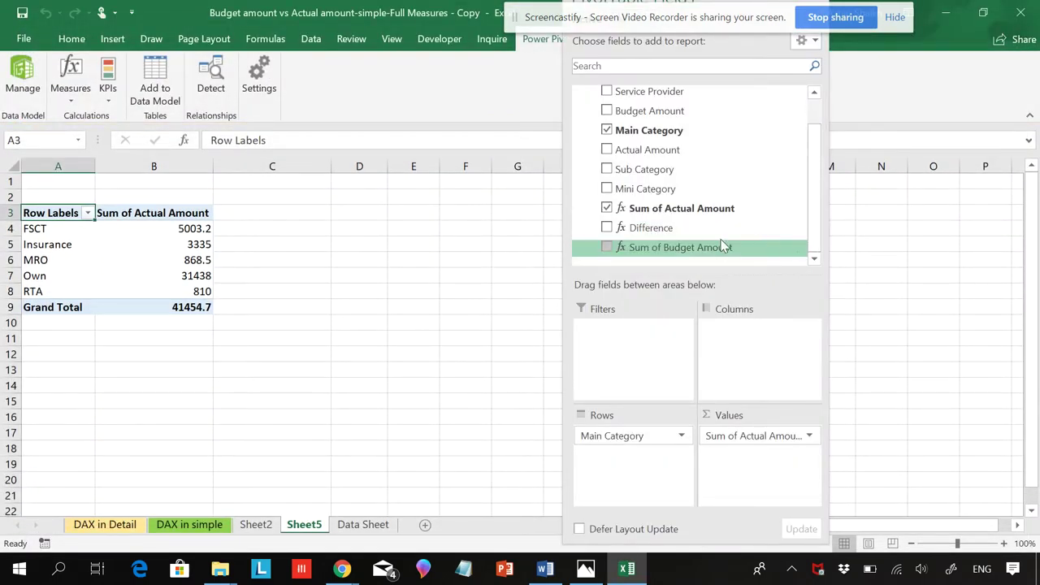
{"action": "left_click_drag", "start_coordinate": [674, 227], "coordinate": [748, 457]}
{"action": "left_click_drag", "start_coordinate": [624, 247], "coordinate": [752, 448]}
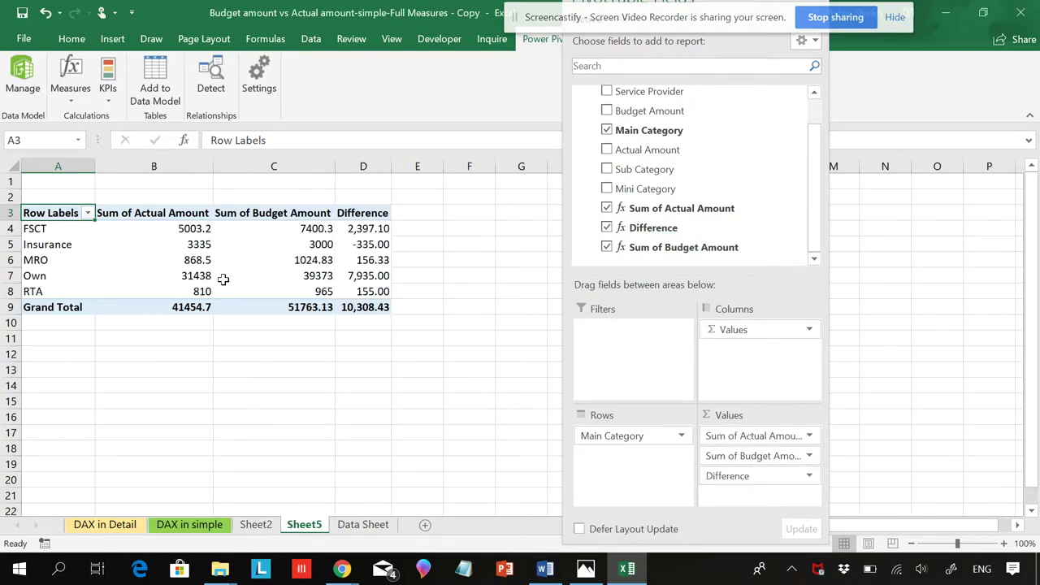
- Examine the KPI settings from the workbook with Sum of Actual Amount as the base field, and close them without creating a KPI
{"action": "left_click", "coordinate": [108, 88]}
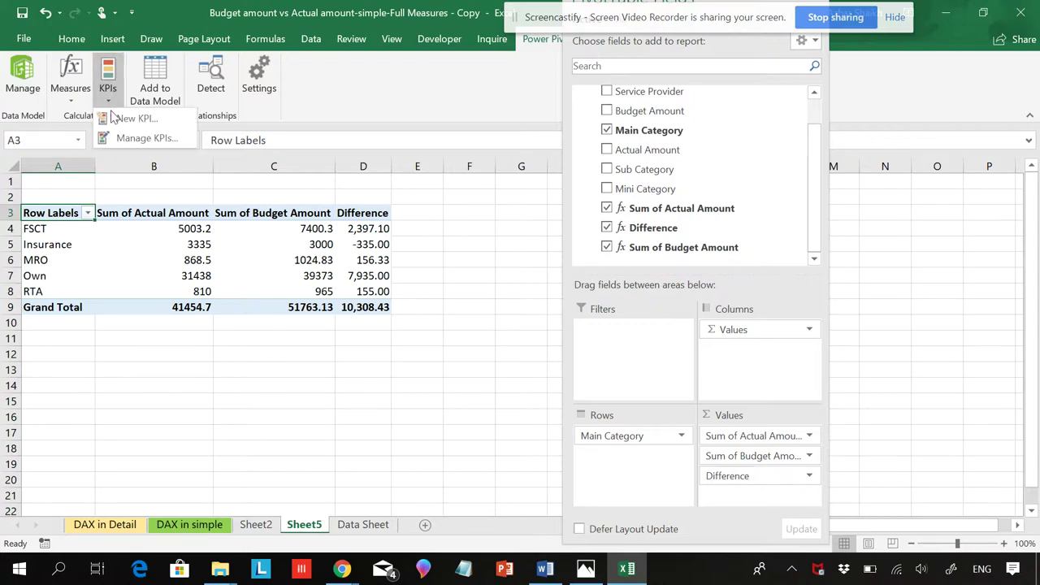
{"action": "left_click", "coordinate": [142, 139]}
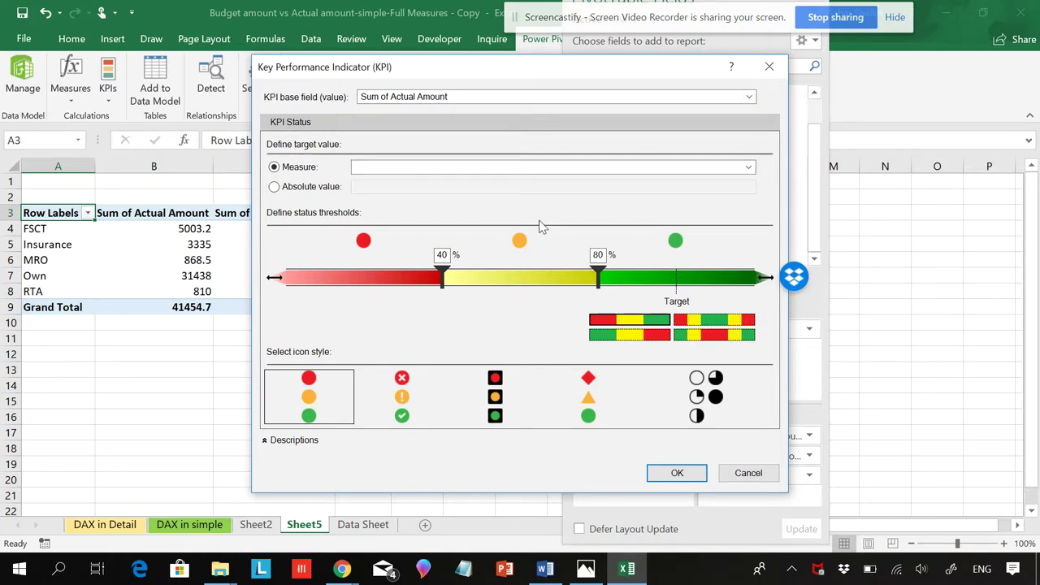
{"action": "left_click", "coordinate": [764, 71]}
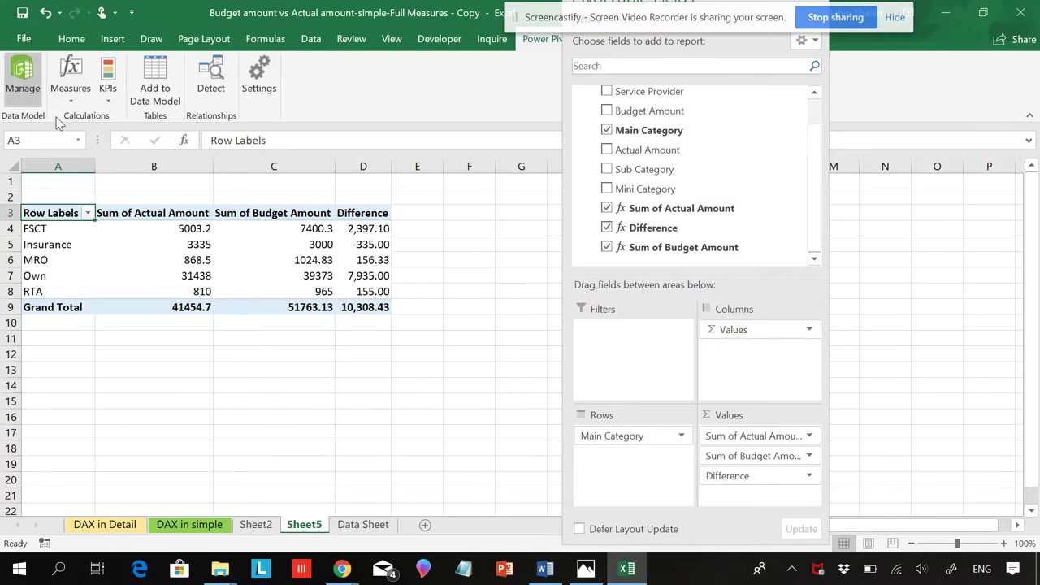
- In the data model, inspect the three measures and the KPI settings for Sum of Actual Amount, and return without creating a KPI
{"action": "left_click", "coordinate": [22, 77]}
{"action": "left_click", "coordinate": [37, 297]}
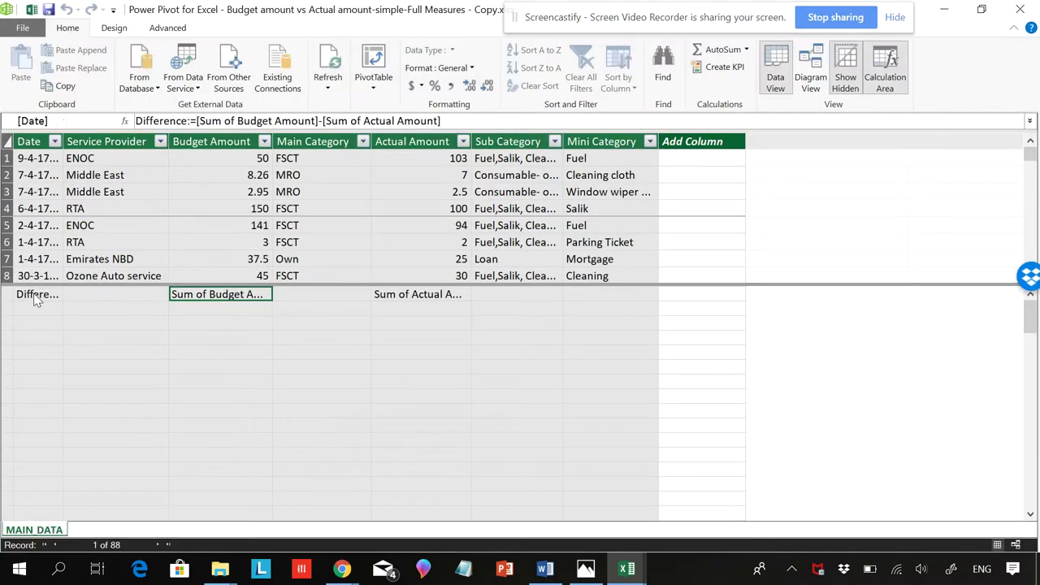
{"action": "left_click", "coordinate": [134, 296]}
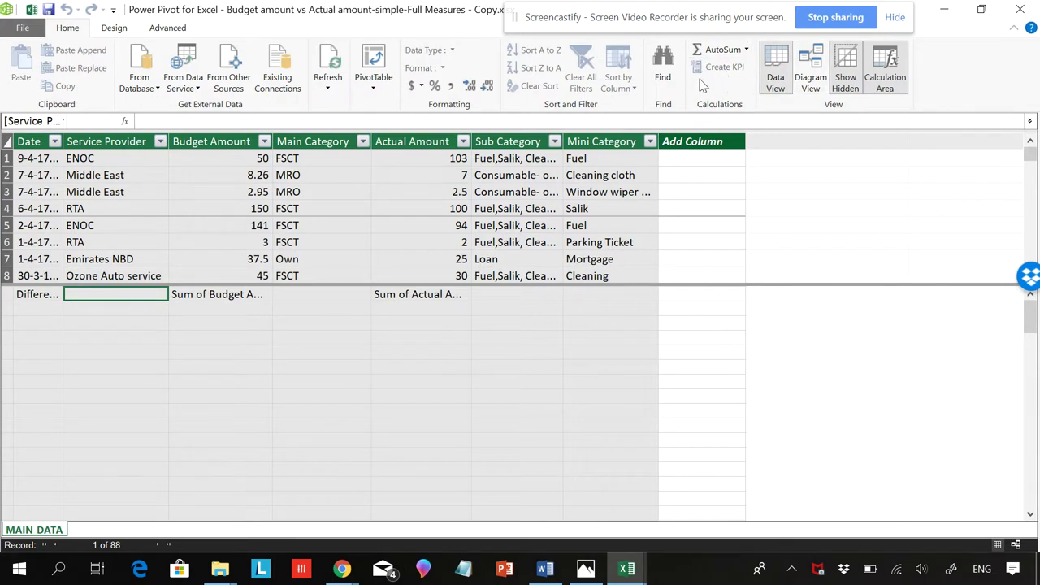
{"action": "left_click", "coordinate": [41, 297]}
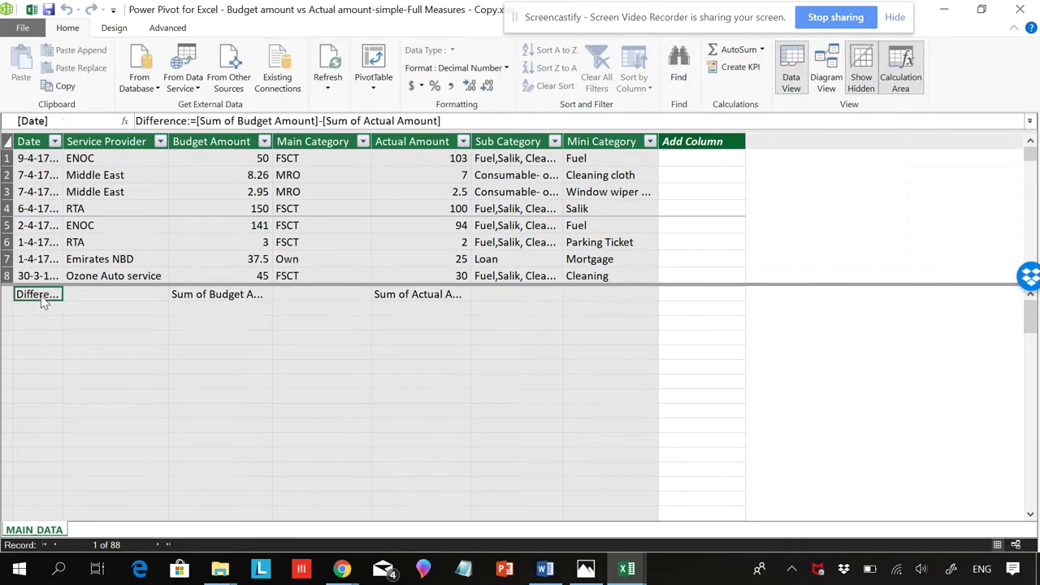
{"action": "left_click", "coordinate": [252, 297]}
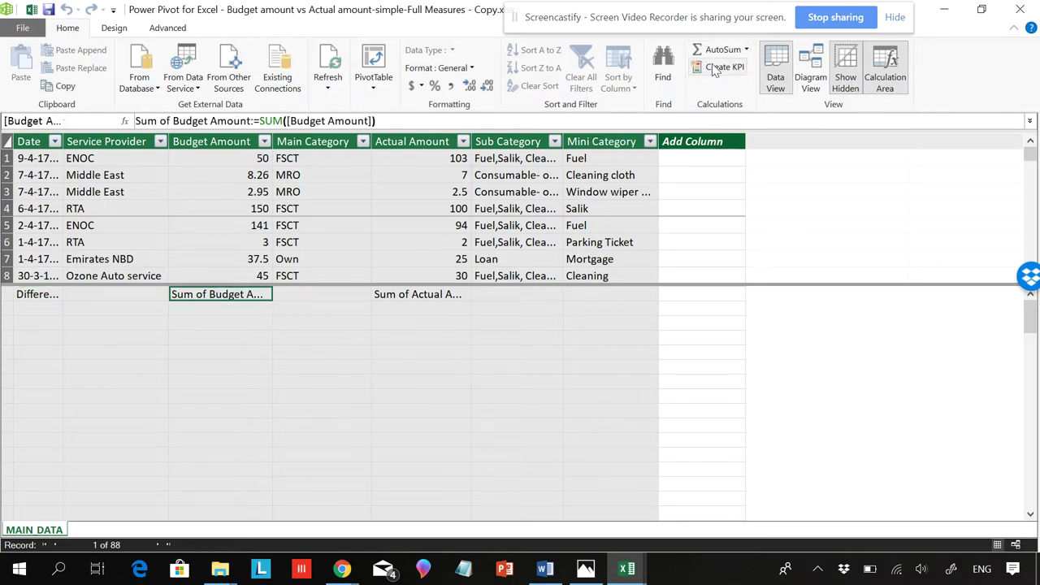
{"action": "left_click", "coordinate": [424, 295]}
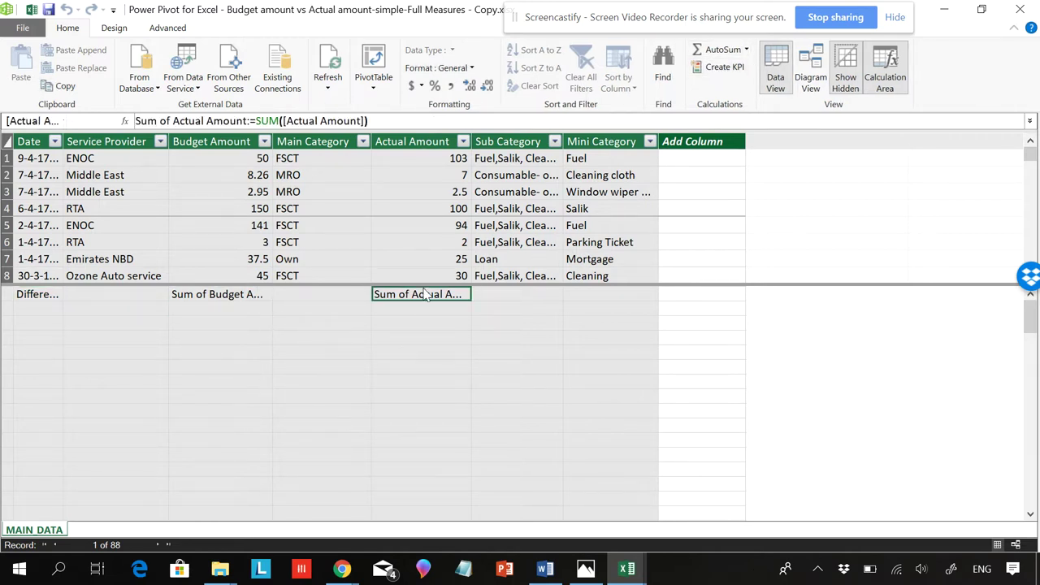
{"action": "left_click", "coordinate": [720, 67]}
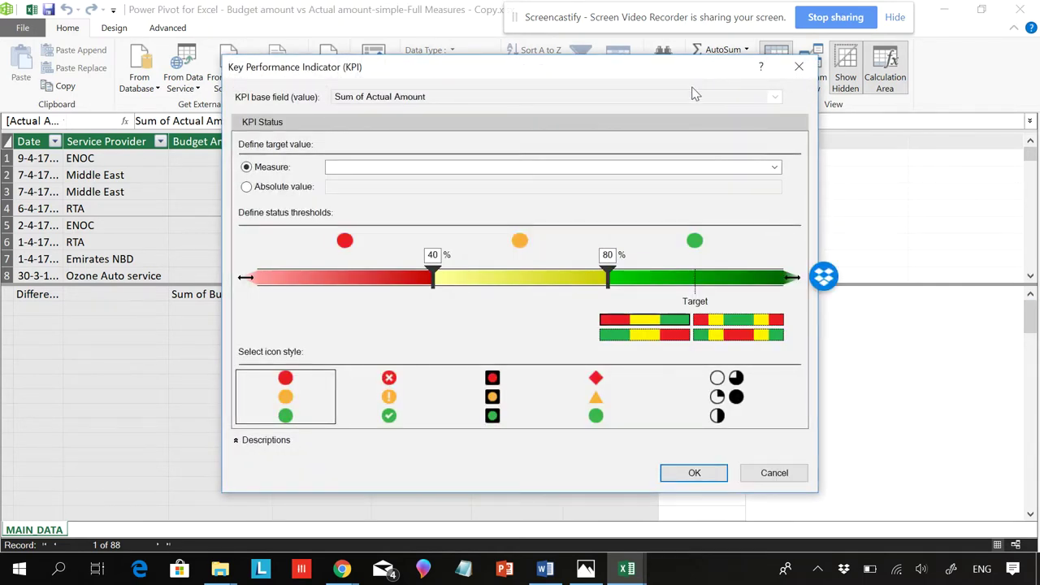
{"action": "left_click", "coordinate": [801, 68]}
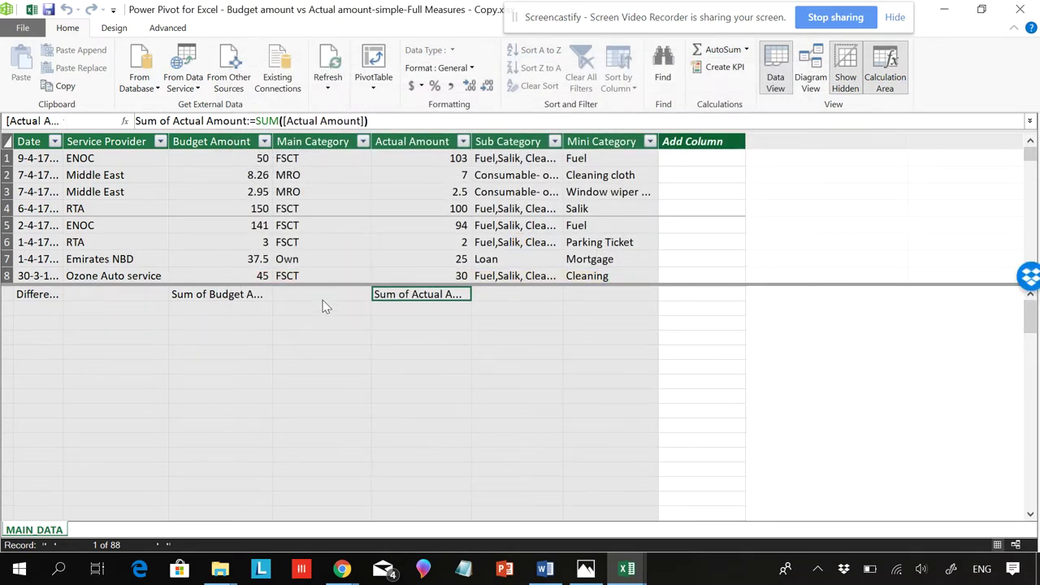
{"action": "left_click", "coordinate": [1020, 9]}
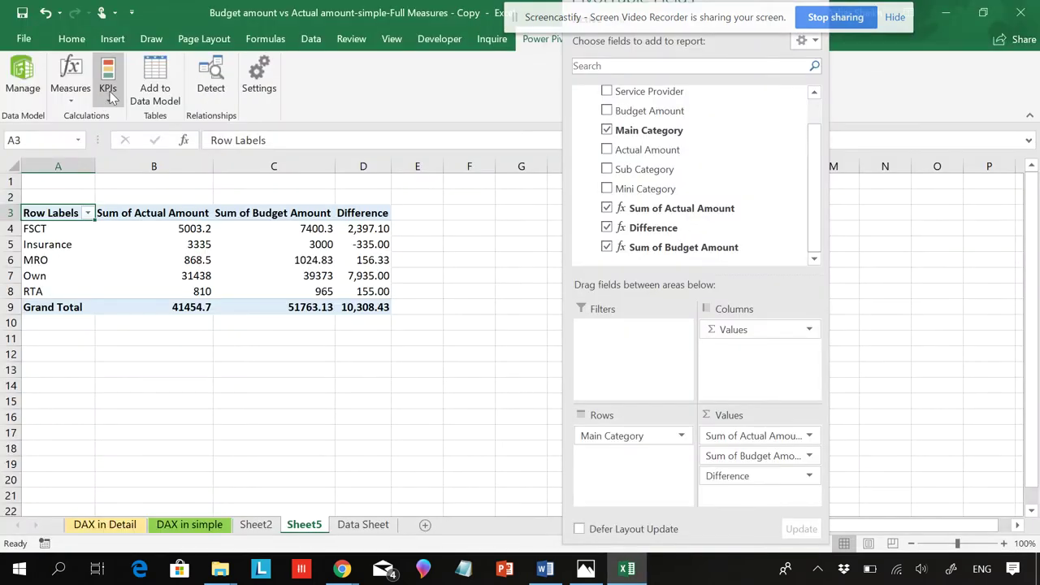
- Review the Difference measure in the list of existing measures and examine the Insurance row's difference in the PivotTable
{"action": "left_click", "coordinate": [82, 100]}
{"action": "left_click", "coordinate": [115, 140]}
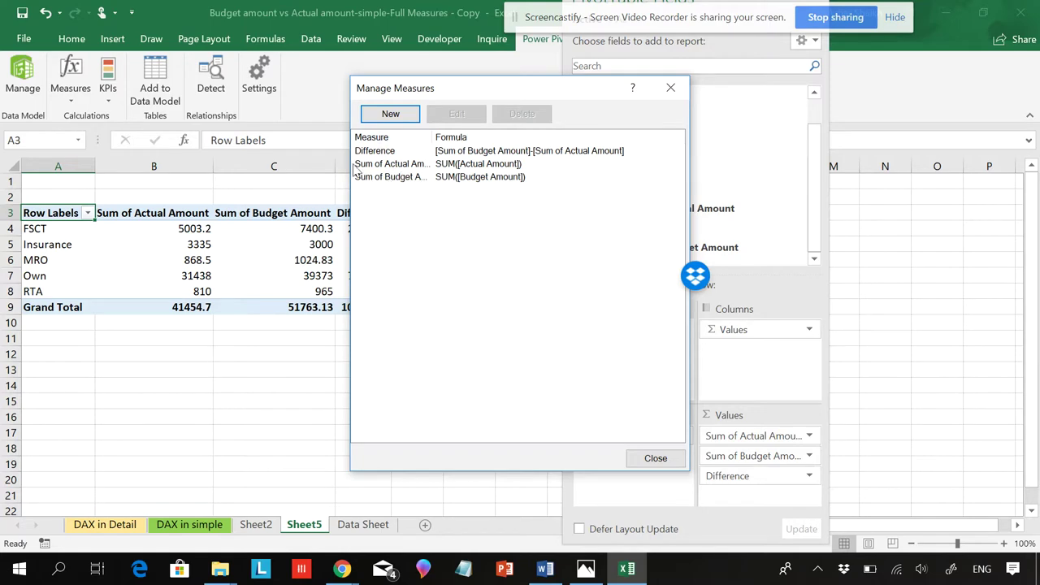
{"action": "left_click", "coordinate": [392, 153]}
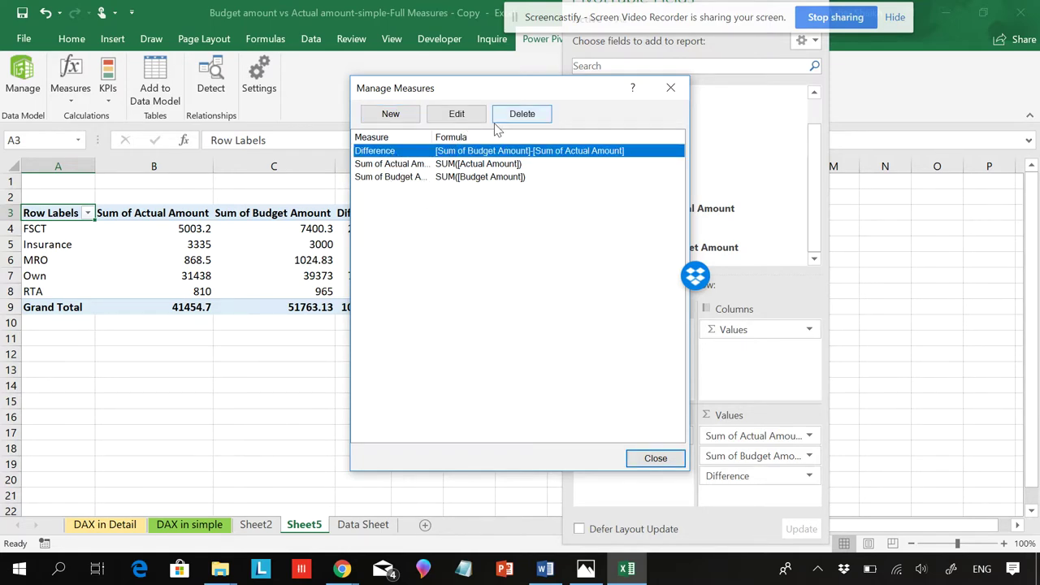
{"action": "left_click", "coordinate": [669, 88]}
{"action": "right_click", "coordinate": [634, 208]}
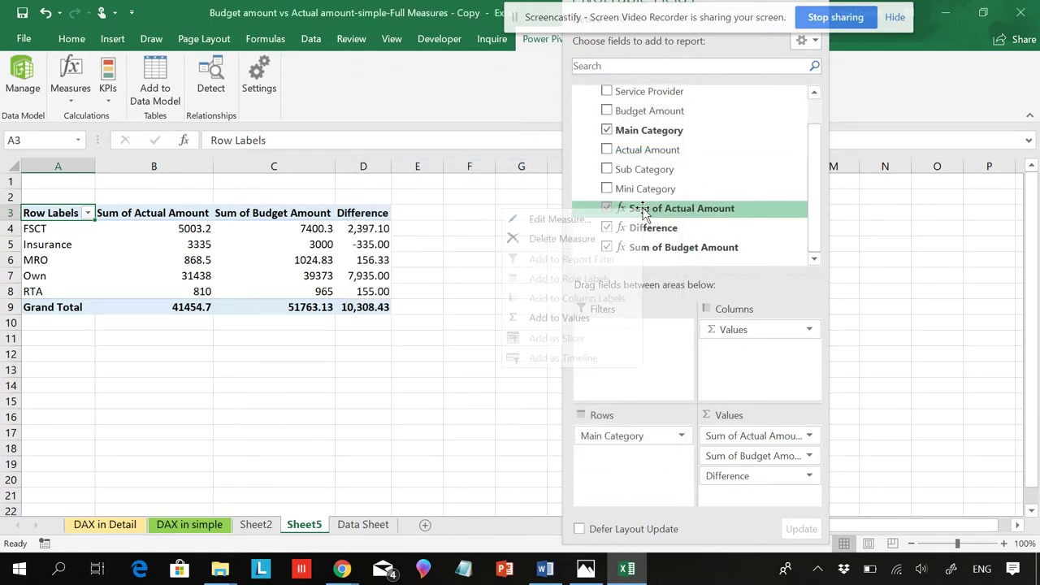
{"action": "left_click", "coordinate": [265, 313]}
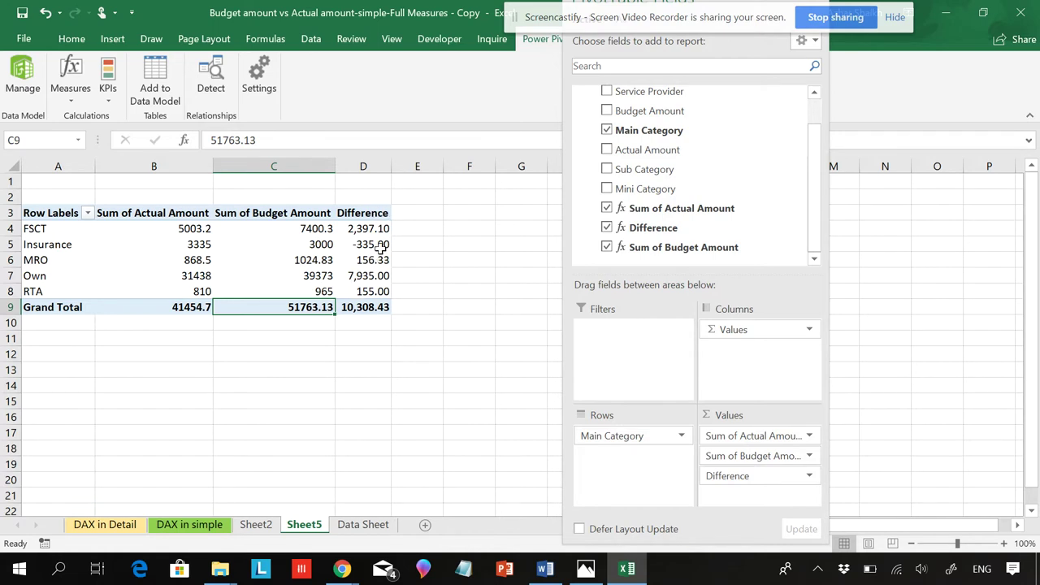
{"action": "mouse_move", "coordinate": [365, 244]}
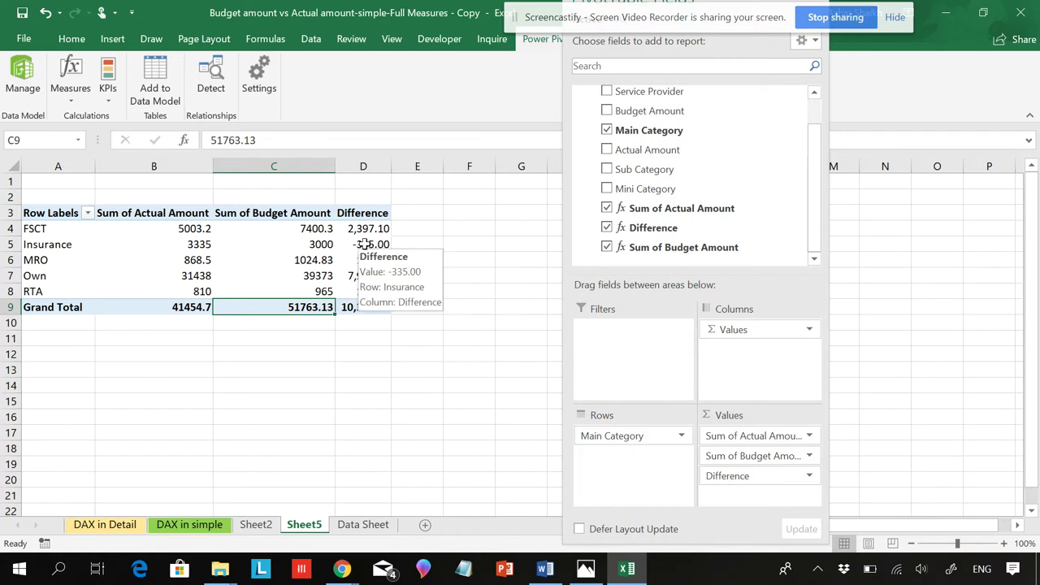